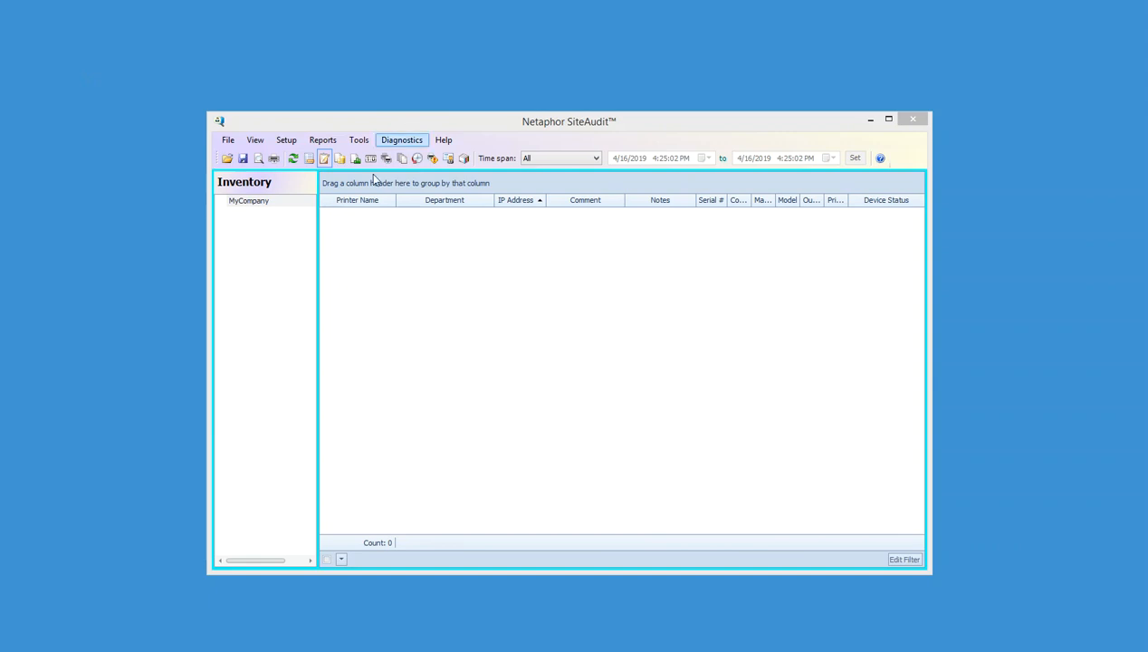
# Open Setup > Discovery Configuration on its Devices tab
pyautogui.click(288, 141)
pyautogui.click(286, 141)
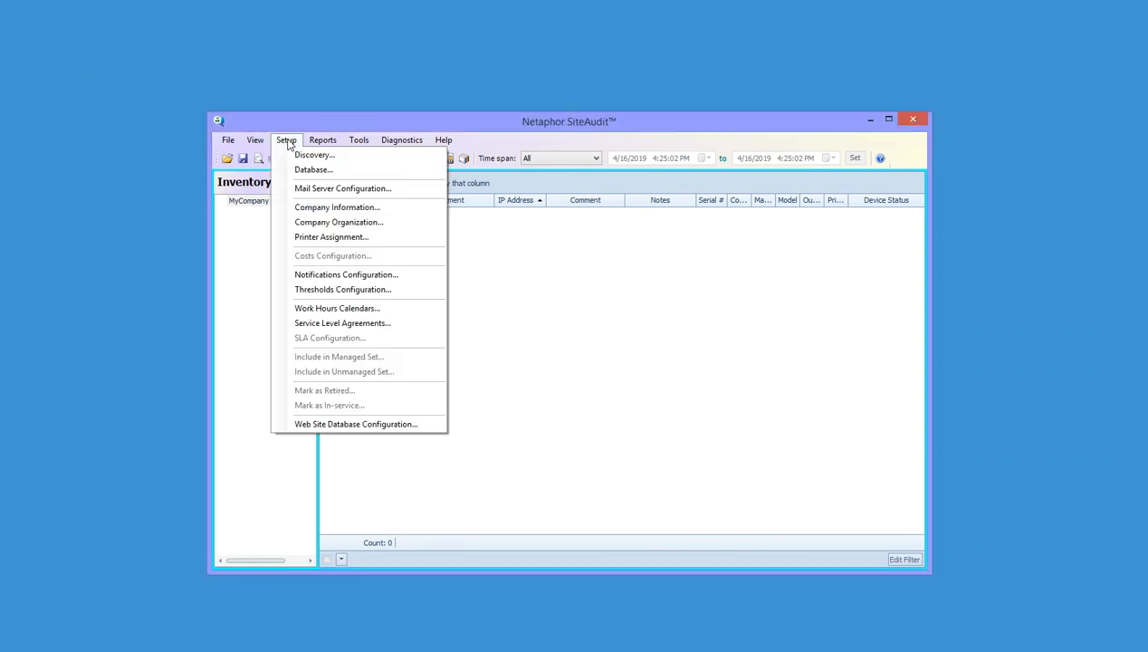
pyautogui.click(304, 154)
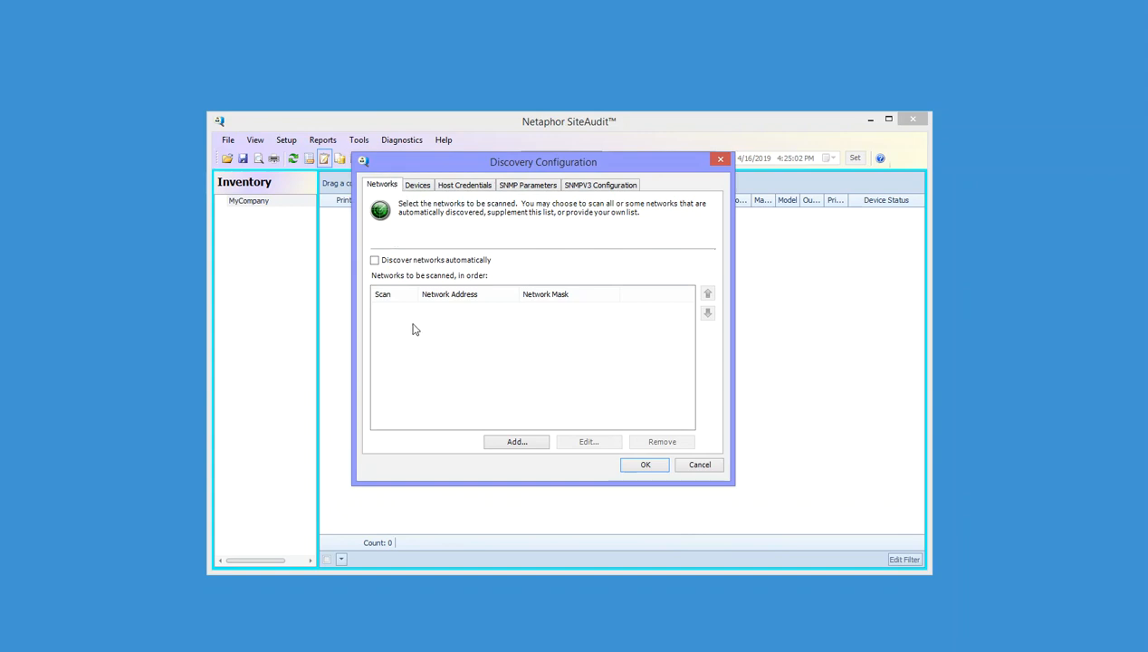
pyautogui.click(419, 186)
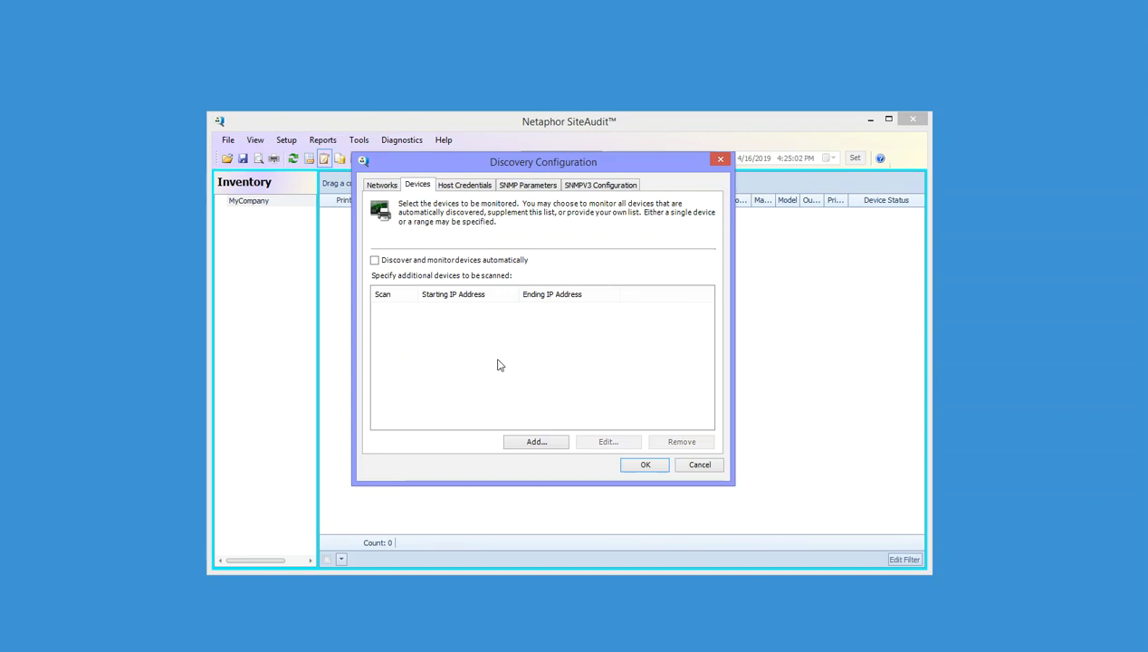
pyautogui.moveTo(596, 165); pyautogui.dragTo(649, 169)
# Add devices 10.0.0.1 and 12.12.12.2 to the discovery list
pyautogui.click(588, 443)
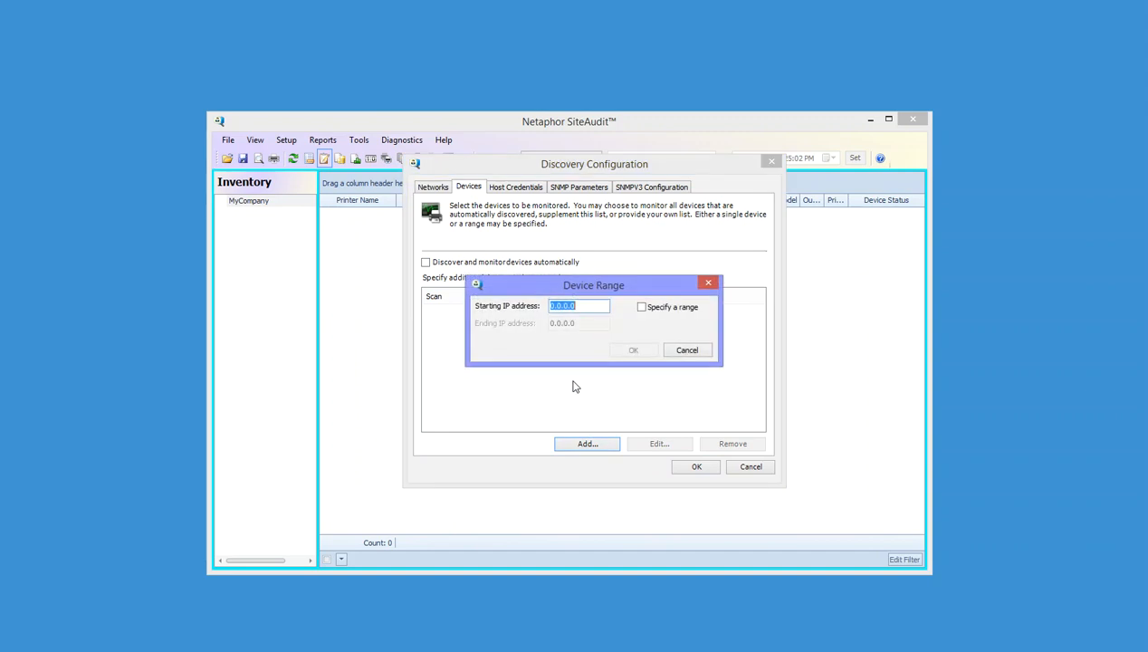
pyautogui.write('10.0.0.1')
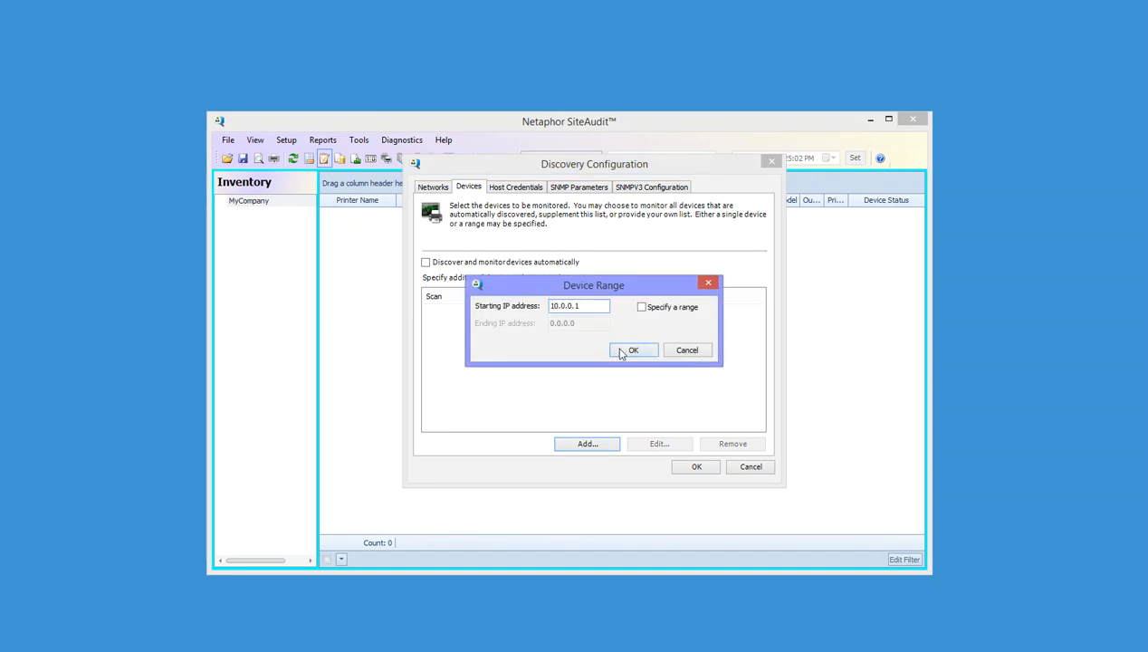
pyautogui.click(622, 352)
pyautogui.click(588, 443)
pyautogui.write('1')
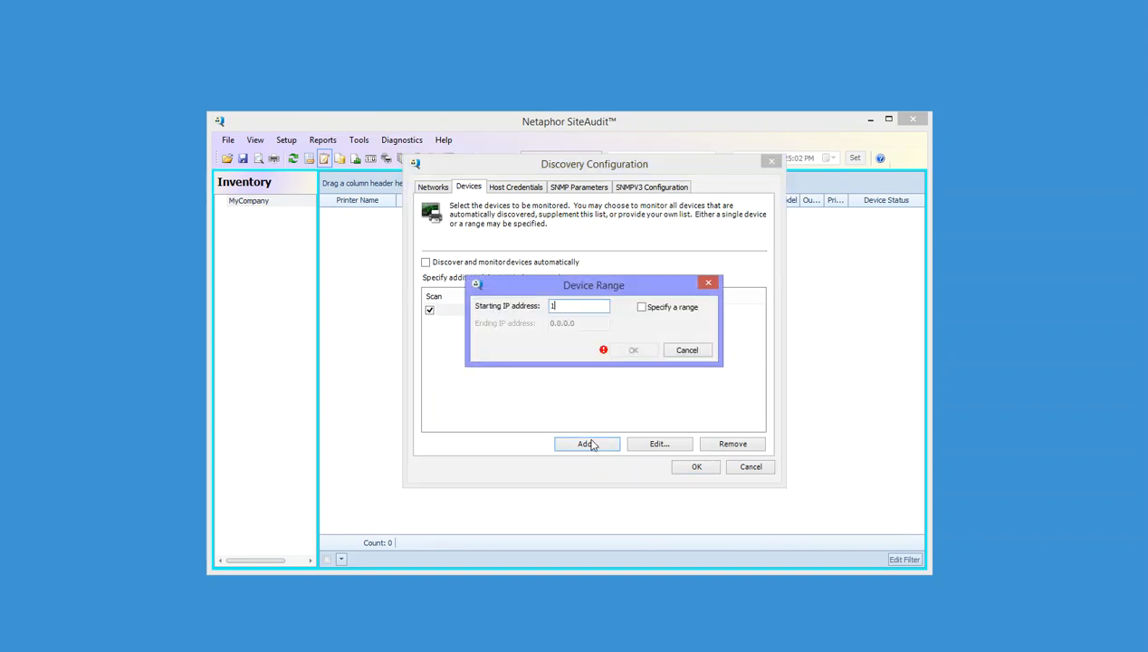
pyautogui.write('2.12.12.0')
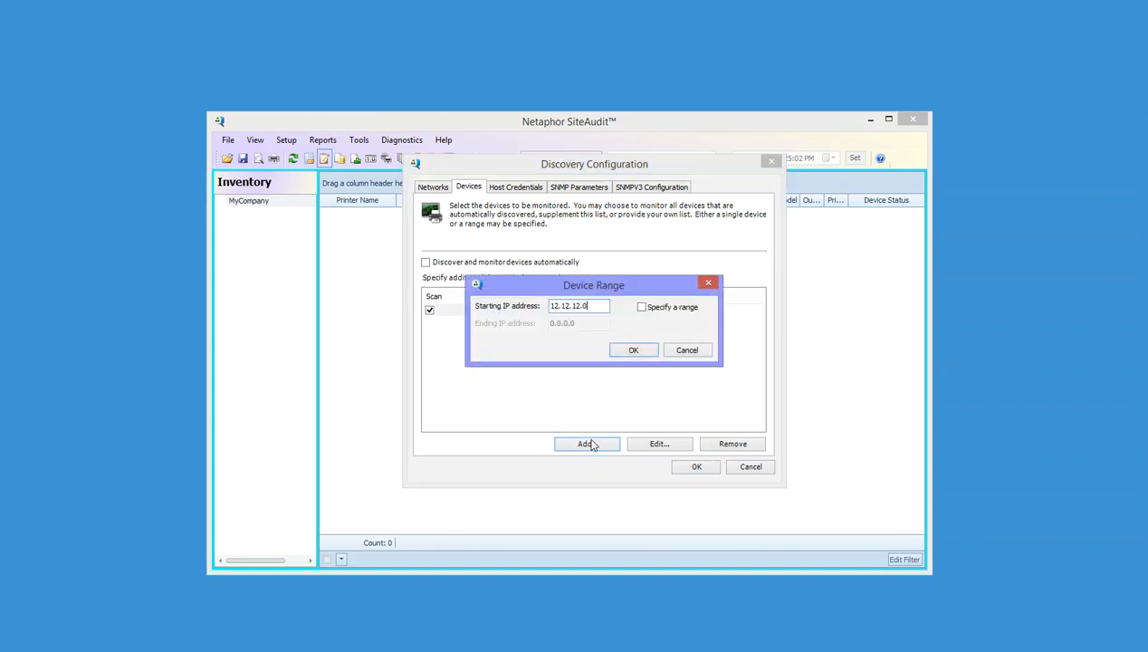
pyautogui.press('BackSpace')
pyautogui.write('2')
pyautogui.click(637, 353)
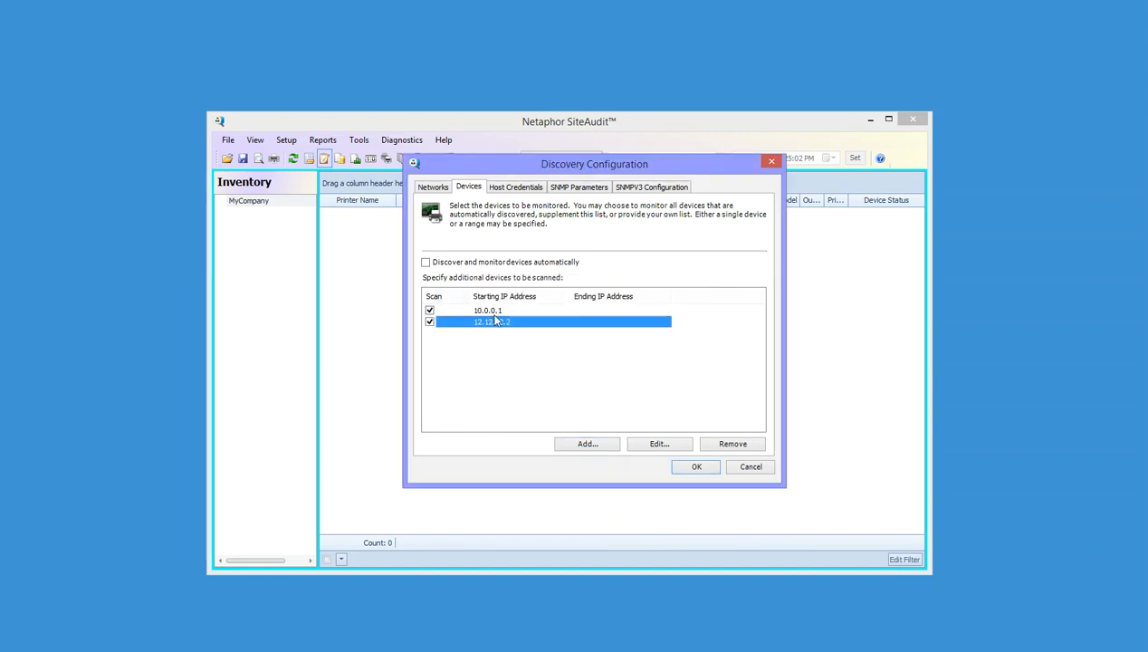
# Add the address range 172.168.1.1–172.168.1.200, then select all three device entries
pyautogui.click(586, 445)
pyautogui.write('1')
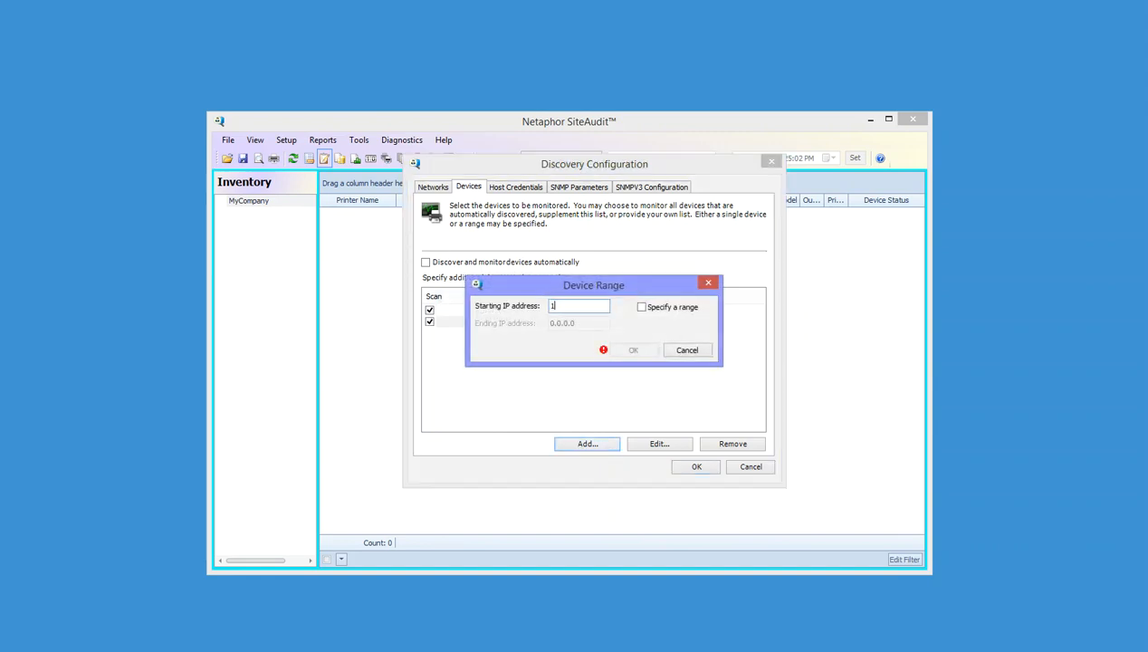
pyautogui.write('72.168.1.1')
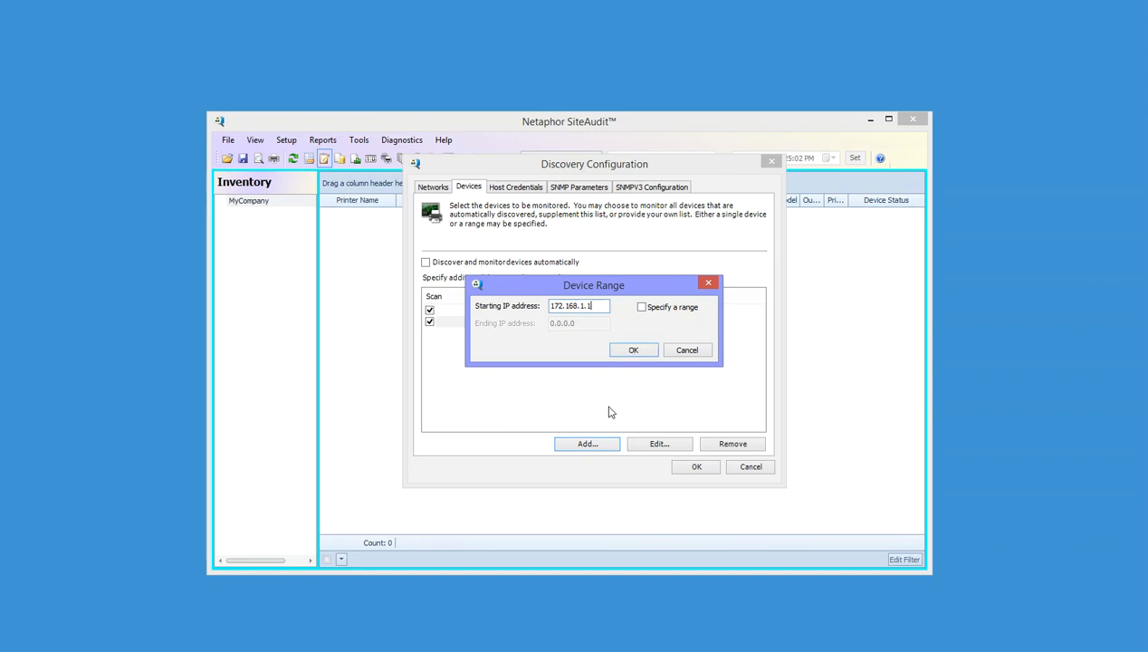
pyautogui.click(655, 310)
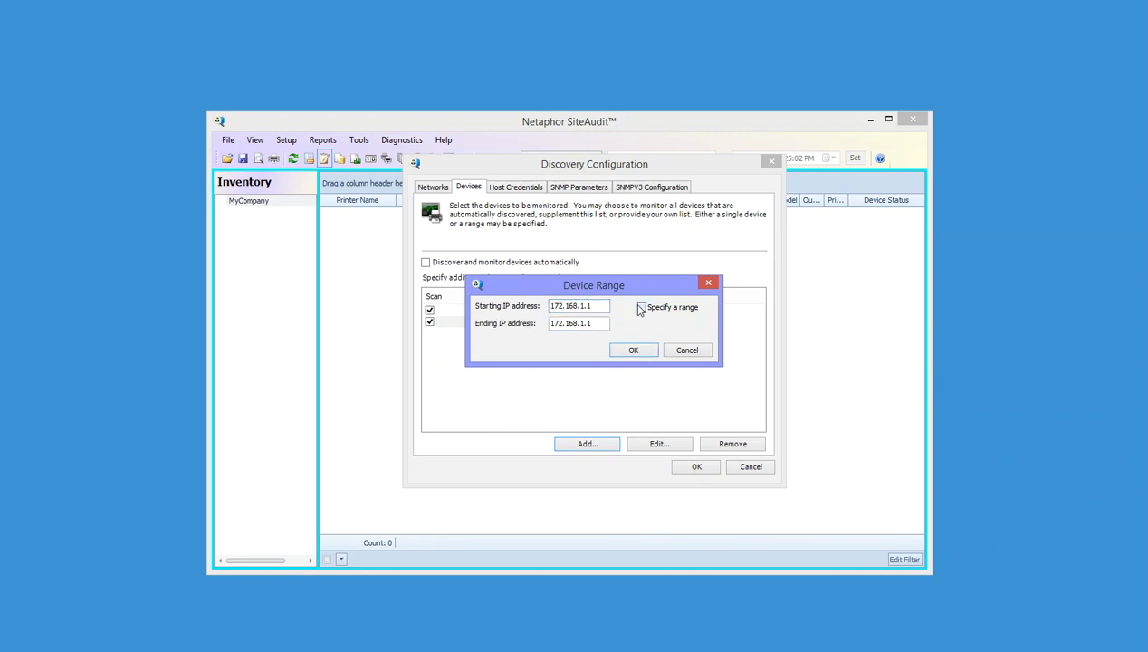
pyautogui.doubleClick(587, 323)
pyautogui.click(649, 349)
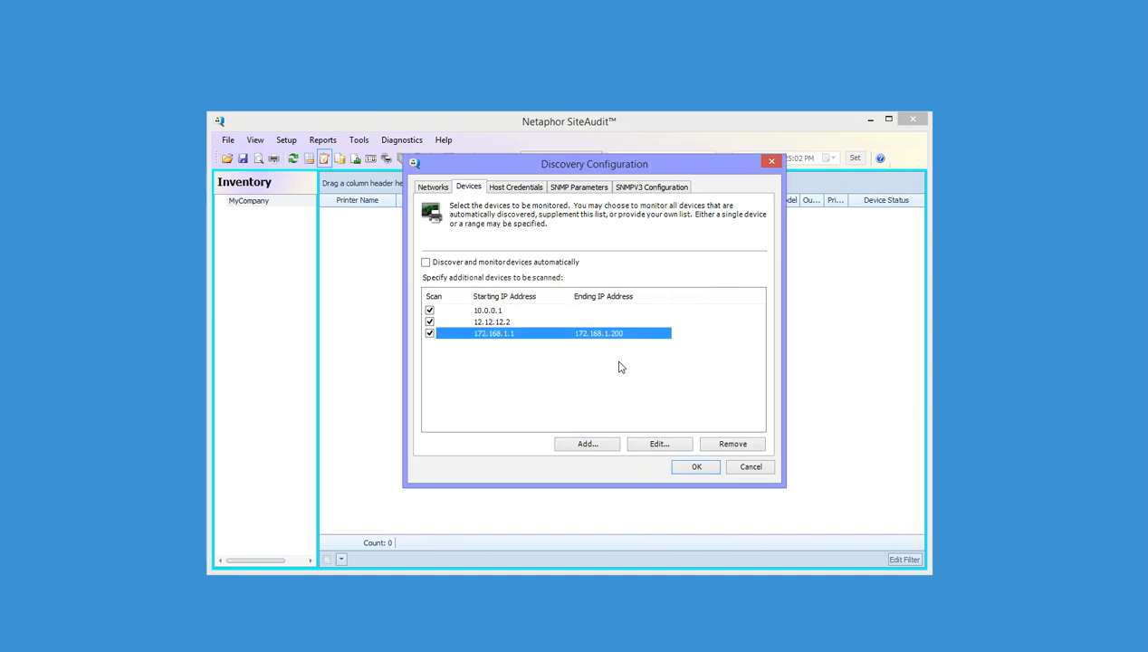
pyautogui.click(478, 311)
pyautogui.click(484, 322)
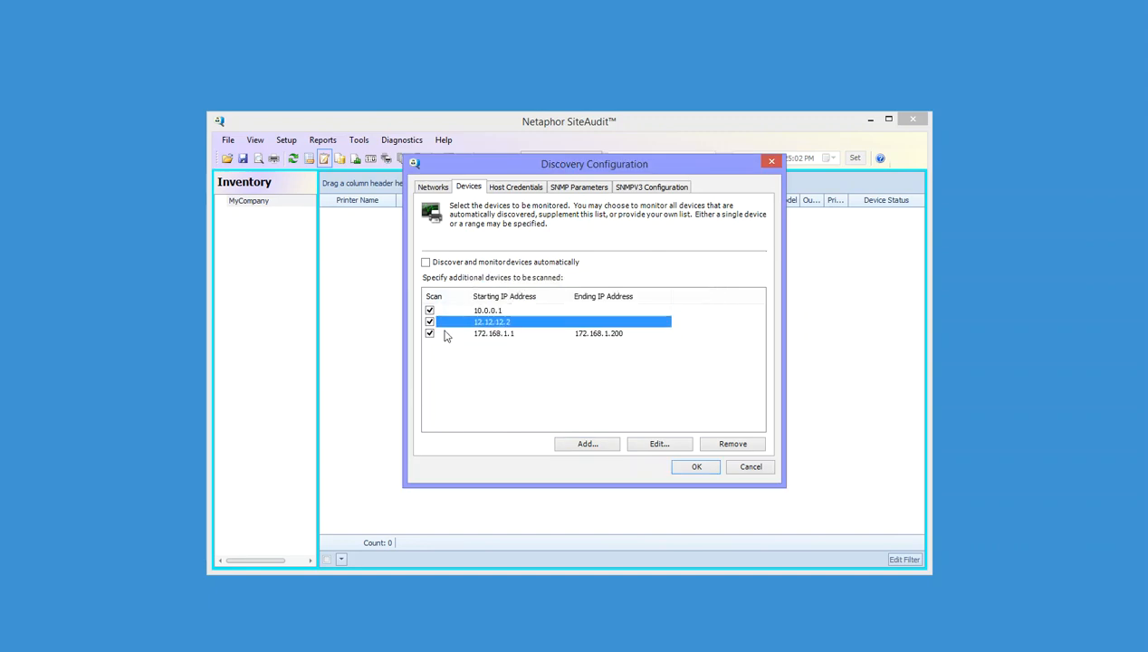
pyautogui.click(493, 334)
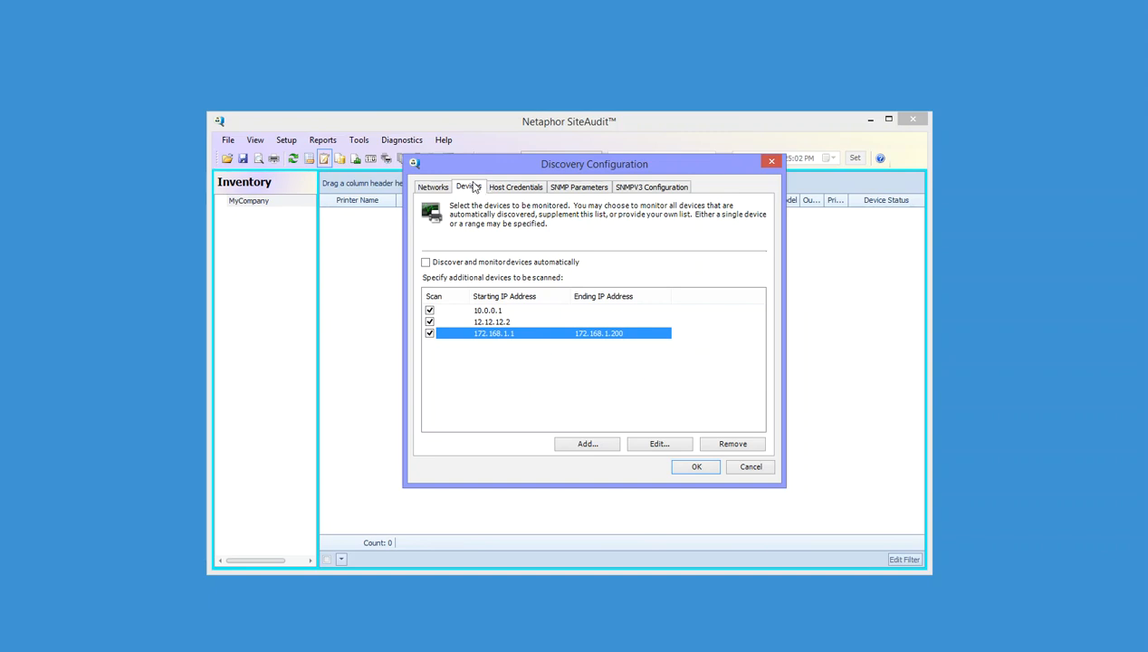
# Add networks 10.0.0.0/255.255.0.0 and 10.15.0.0/255.255.255.0 on the Networks tab
pyautogui.click(430, 189)
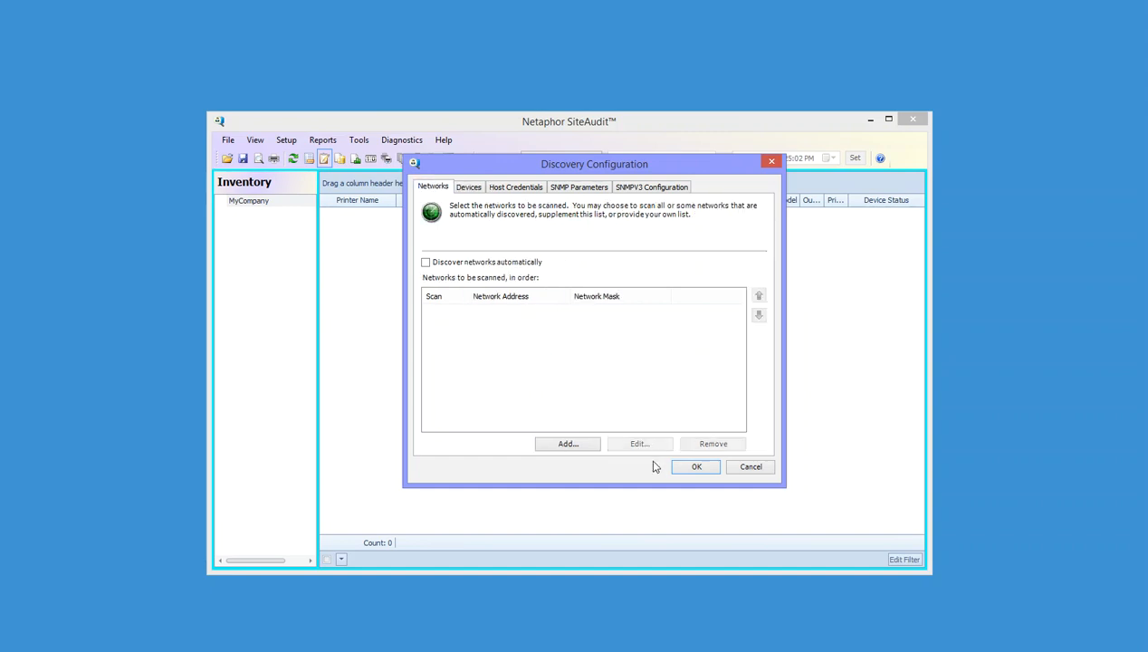
pyautogui.click(569, 444)
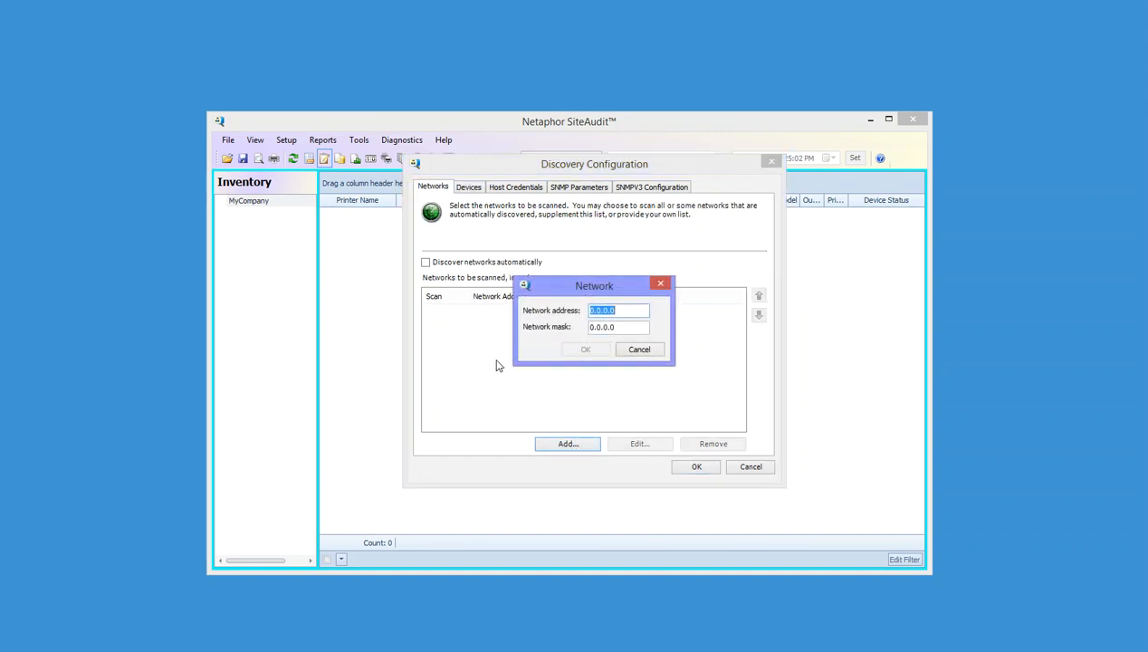
pyautogui.write('10.0.0.0')
pyautogui.press('Tab')
pyautogui.write('255.255.0.0')
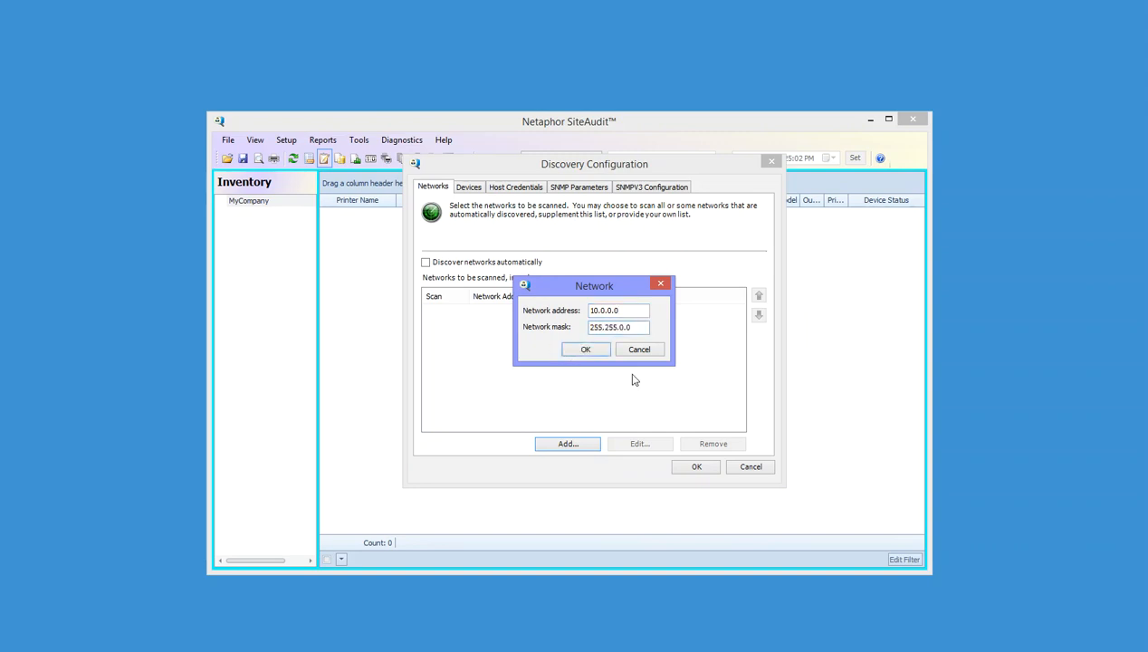
pyautogui.click(587, 349)
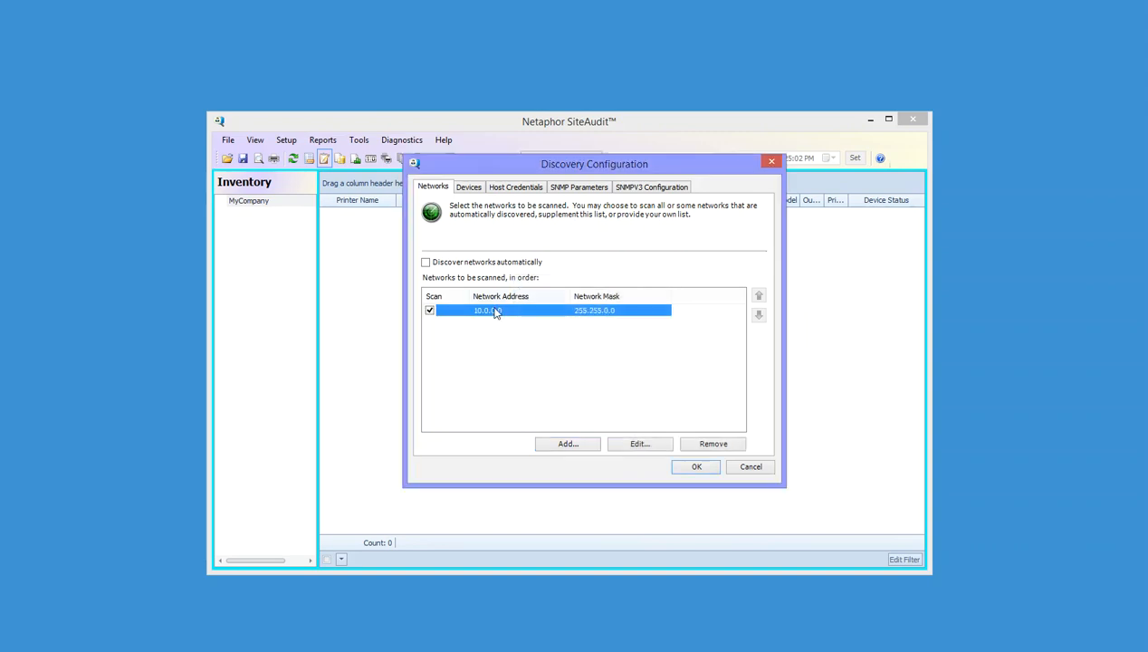
pyautogui.click(564, 443)
pyautogui.write('10.')
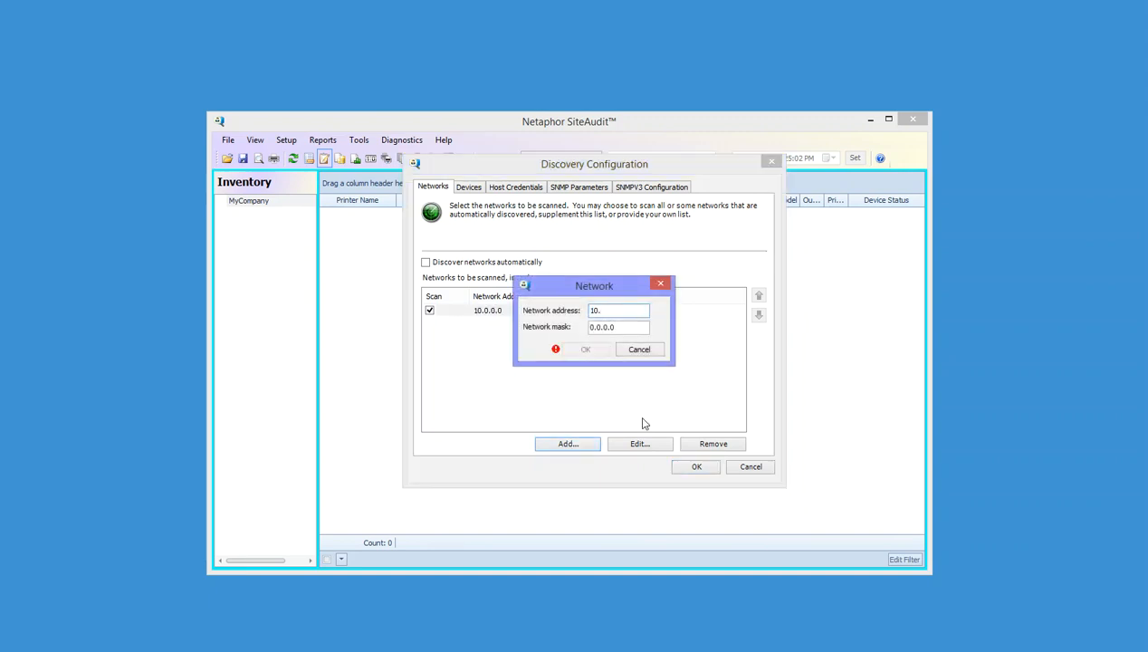
pyautogui.write('15.0.0')
pyautogui.press('Tab')
pyautogui.write('255.255.255.0')
pyautogui.press('Return')
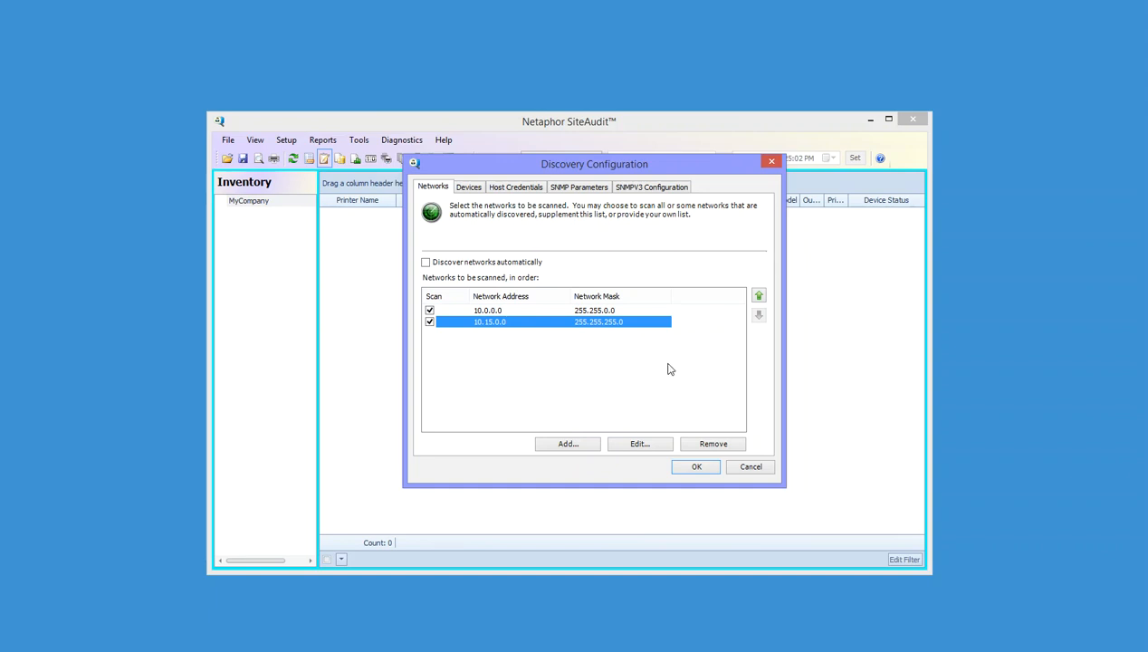
# Cancel without saving, then reopen Discovery to confirm the device list is empty
pyautogui.click(471, 311)
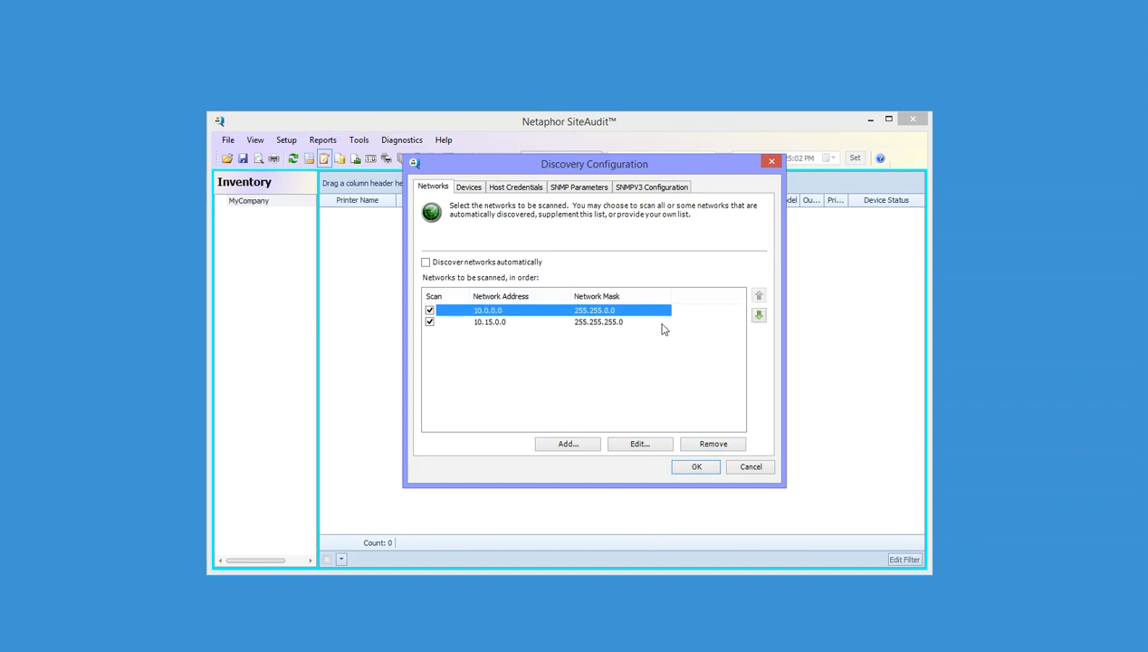
pyautogui.click(468, 186)
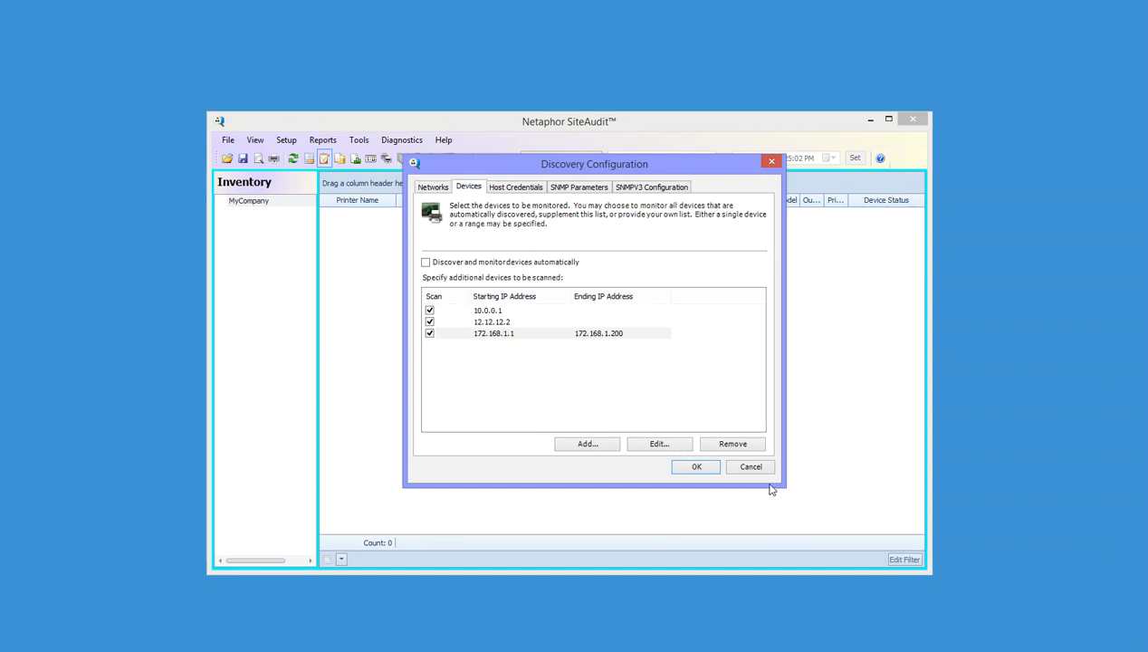
pyautogui.click(746, 466)
pyautogui.click(619, 386)
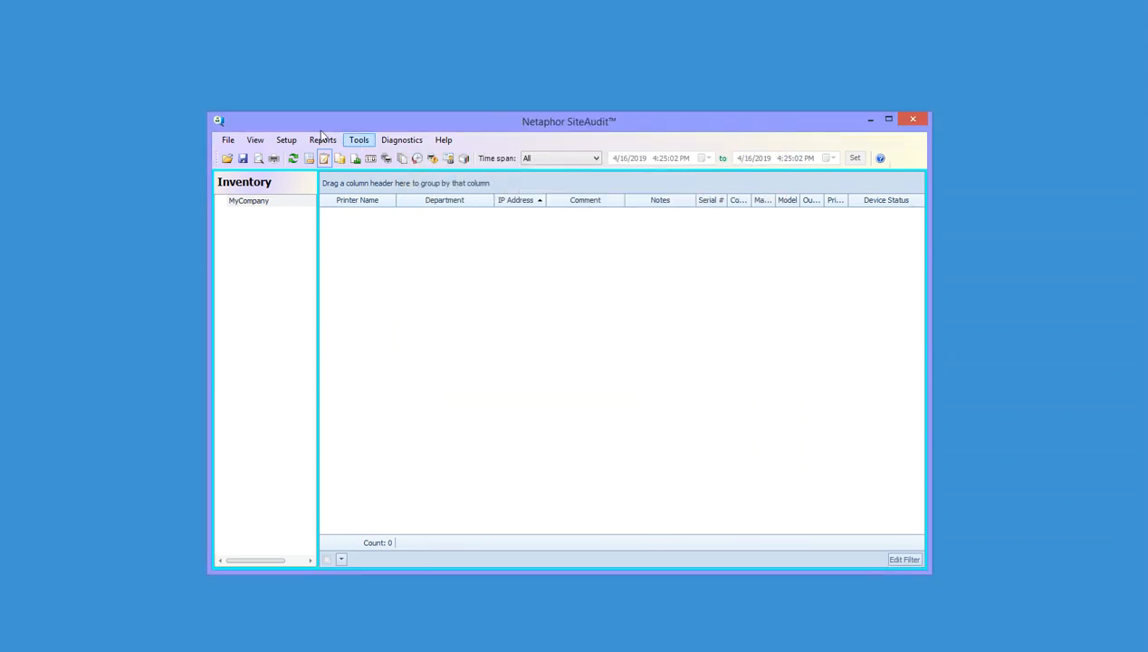
pyautogui.click(286, 140)
pyautogui.click(299, 156)
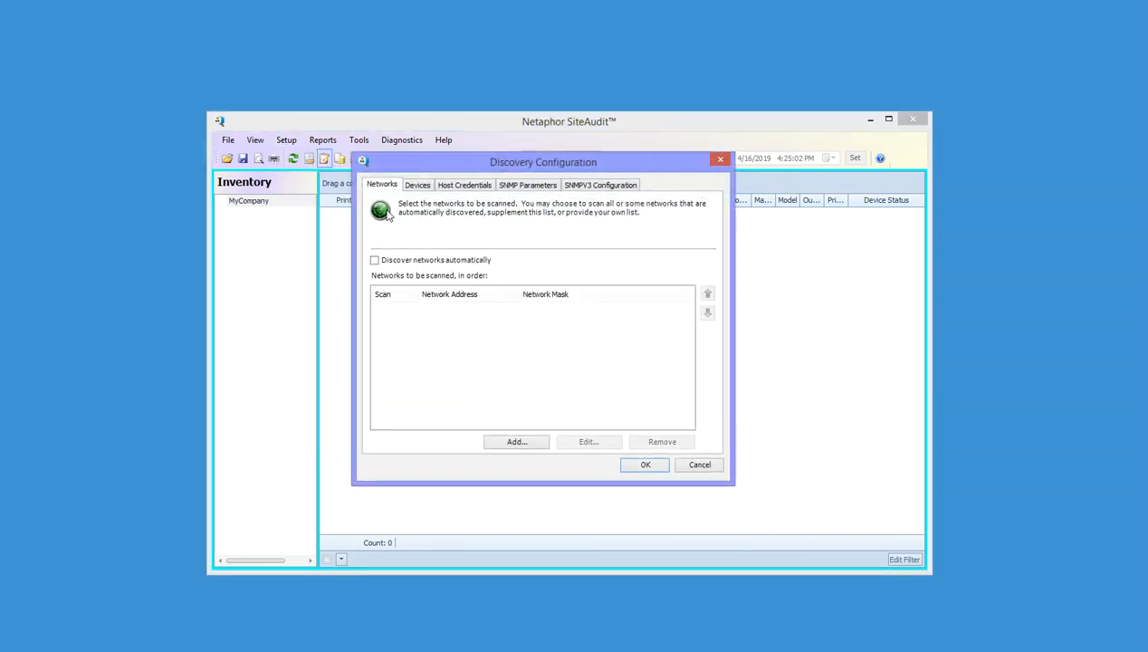
pyautogui.click(419, 187)
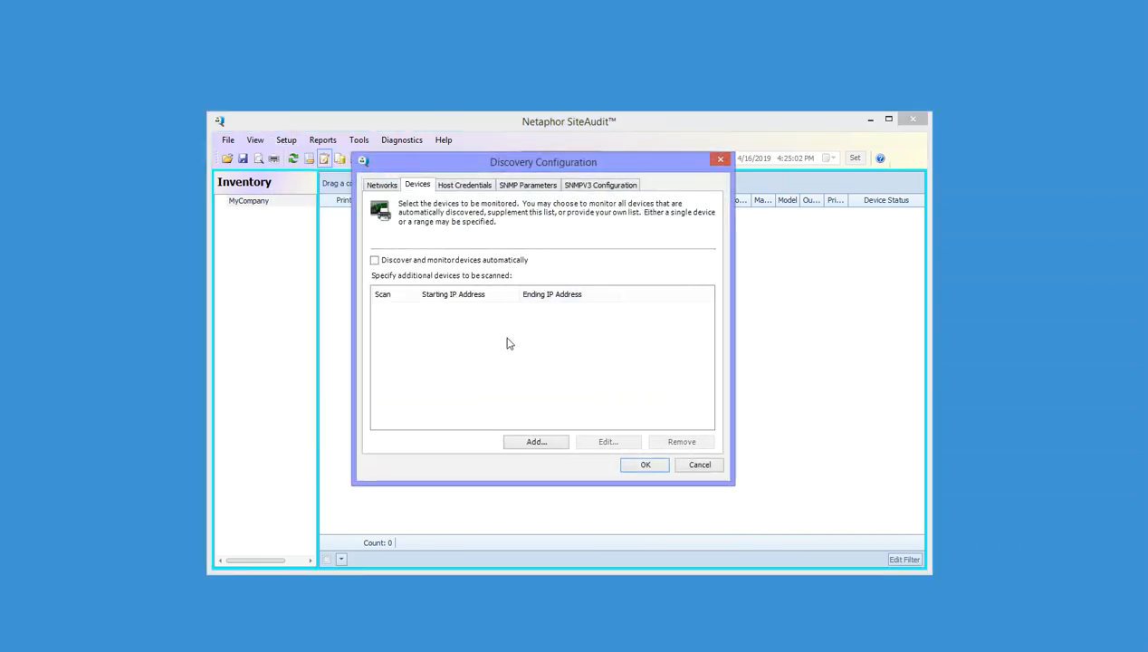
pyautogui.click(699, 464)
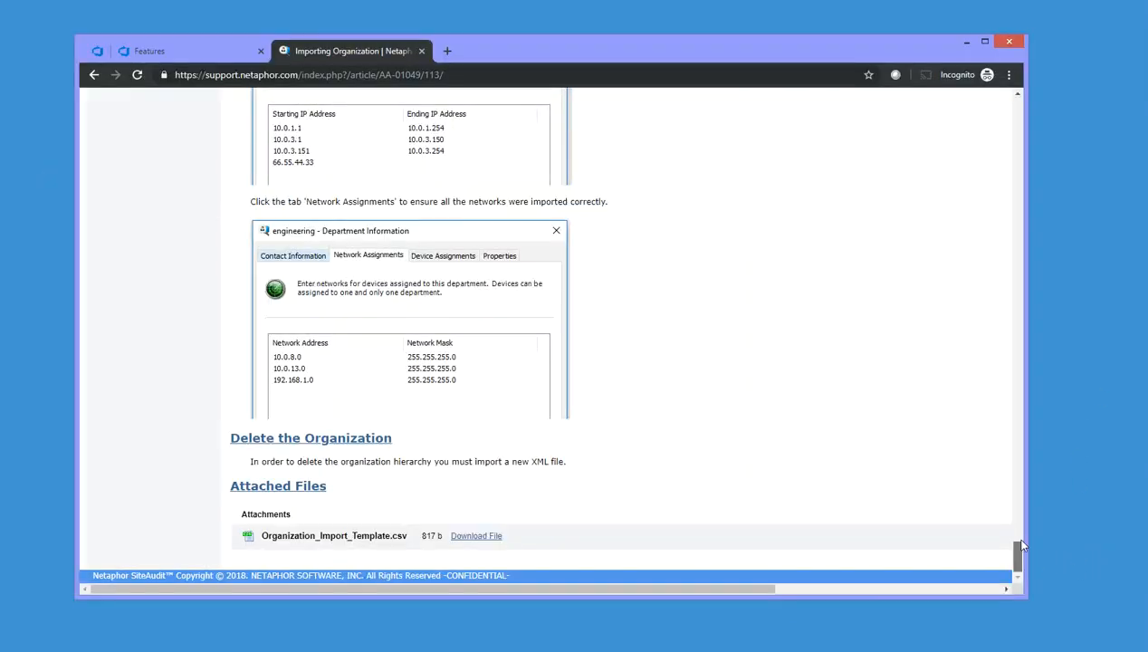
# Scroll the article to Attached Files and download Organization_Import_Template.csv
pyautogui.moveTo(1021, 544); pyautogui.dragTo(1011, 111)
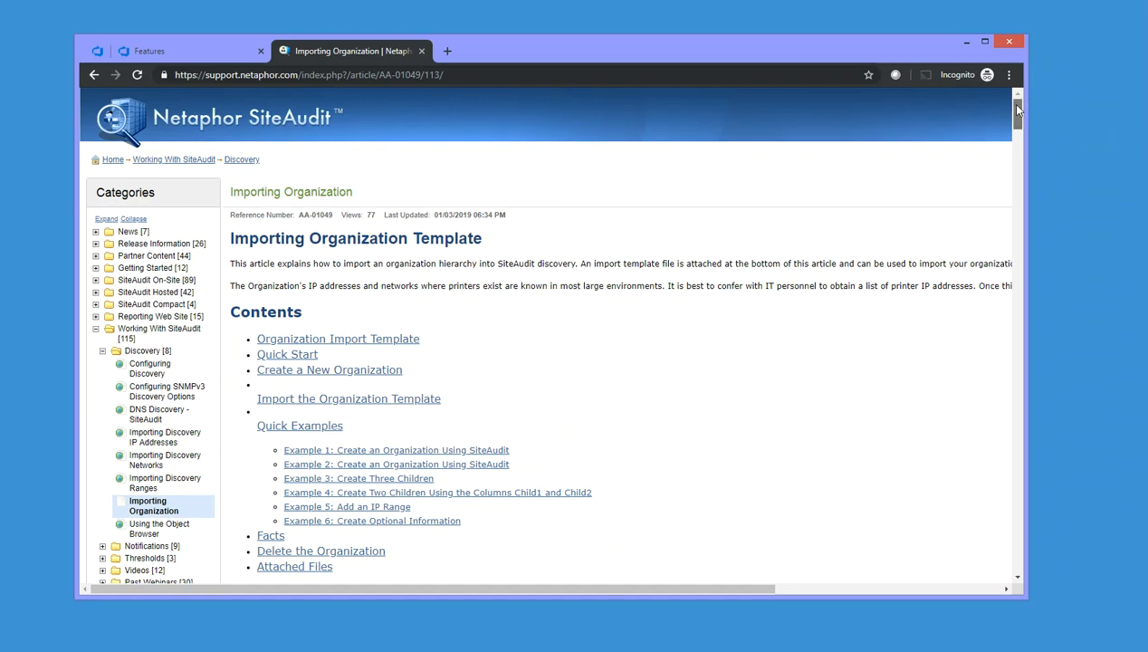
pyautogui.moveTo(1018, 110); pyautogui.dragTo(1017, 161)
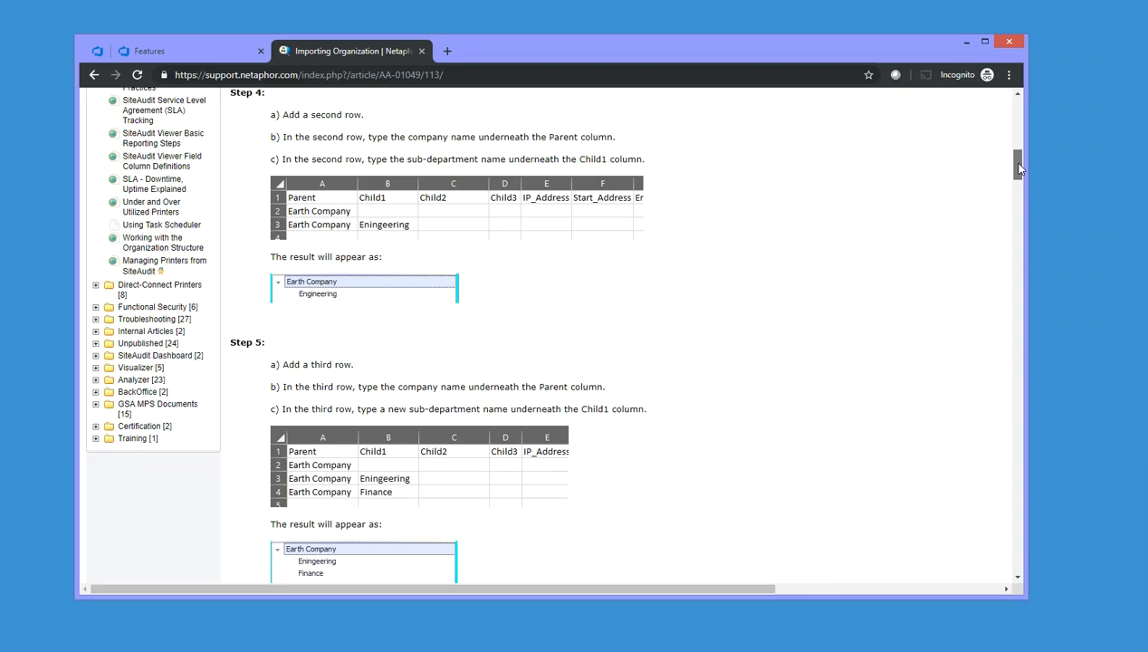
pyautogui.moveTo(1018, 169); pyautogui.dragTo(1003, 569)
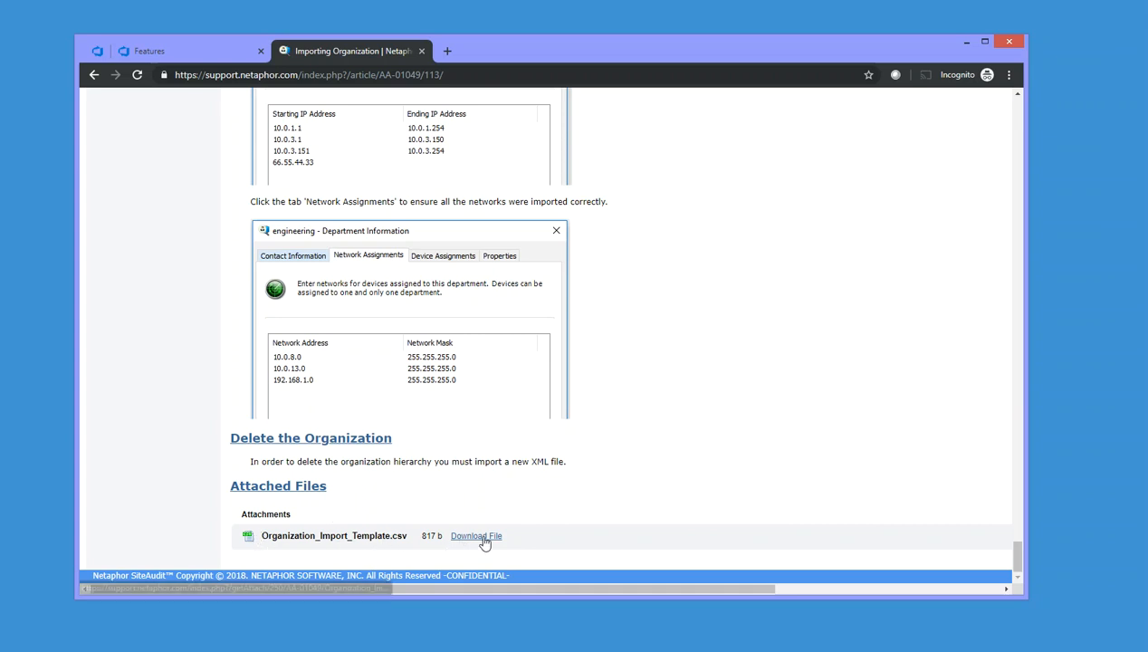
pyautogui.click(963, 44)
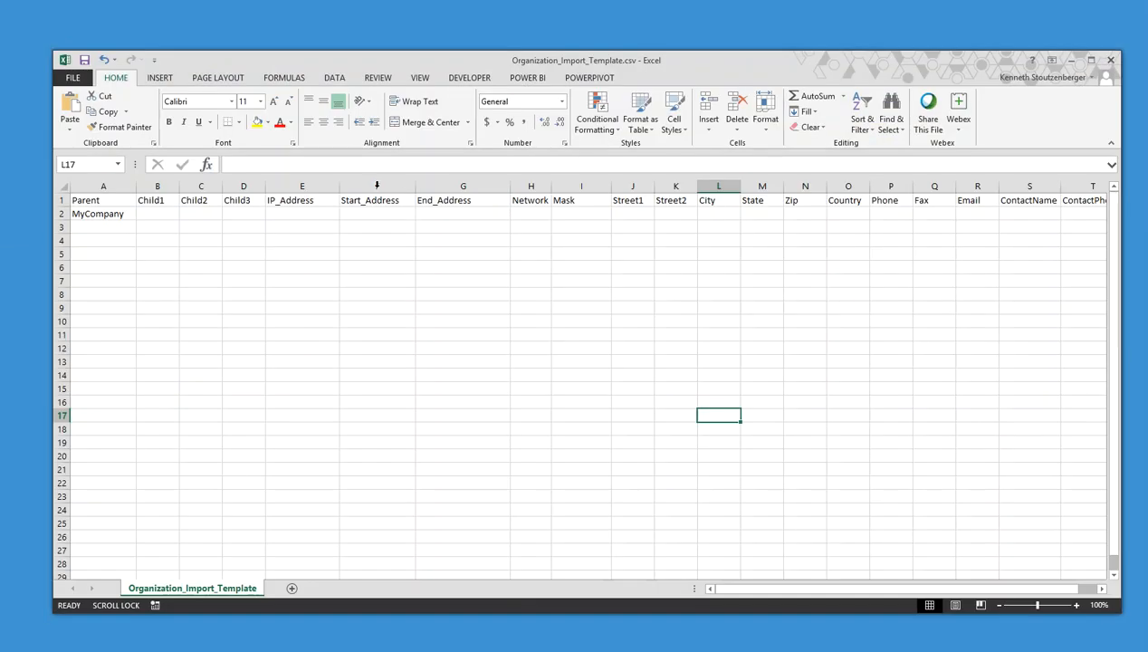
pyautogui.click(60, 200)
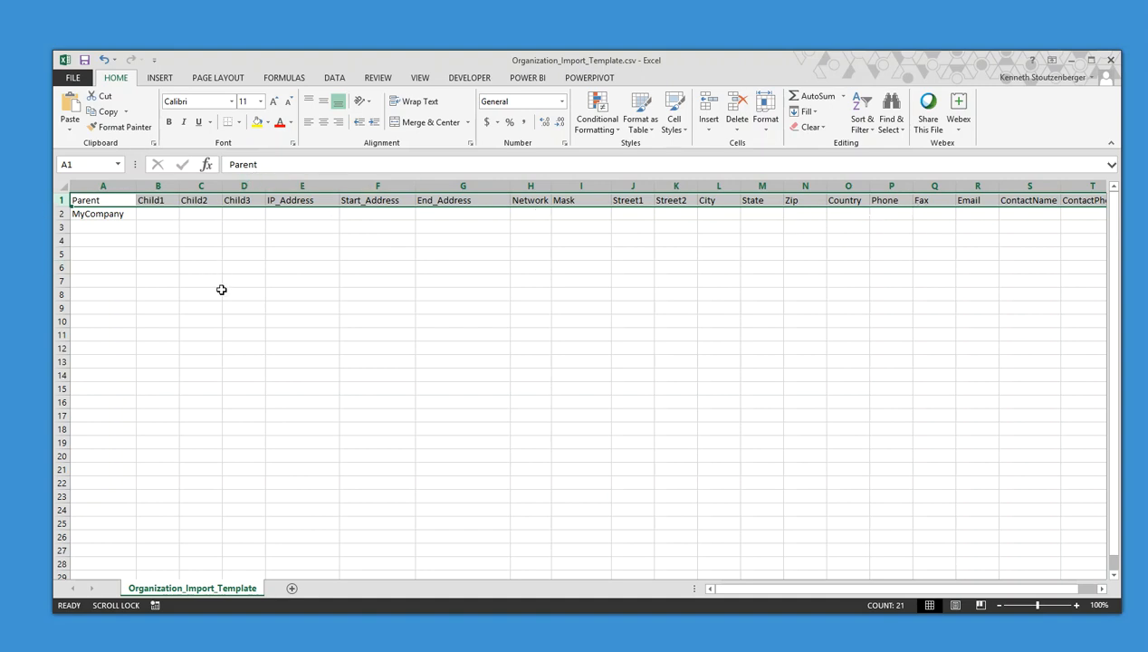
pyautogui.click(397, 275)
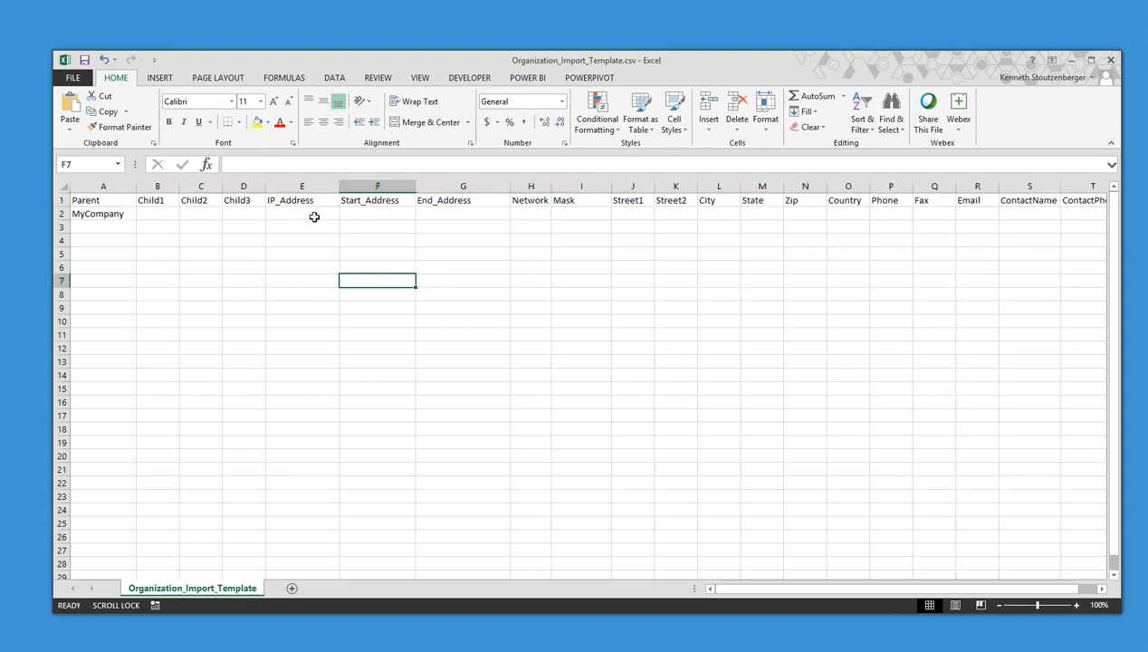
pyautogui.moveTo(310, 213); pyautogui.dragTo(300, 522)
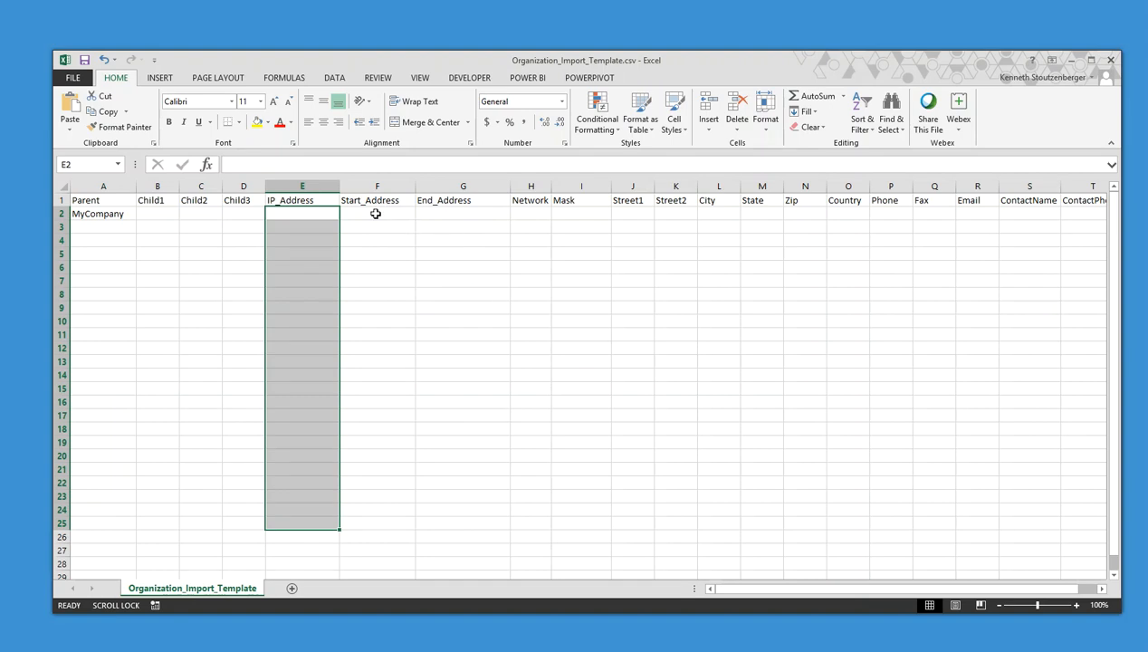
pyautogui.moveTo(364, 214); pyautogui.dragTo(472, 494)
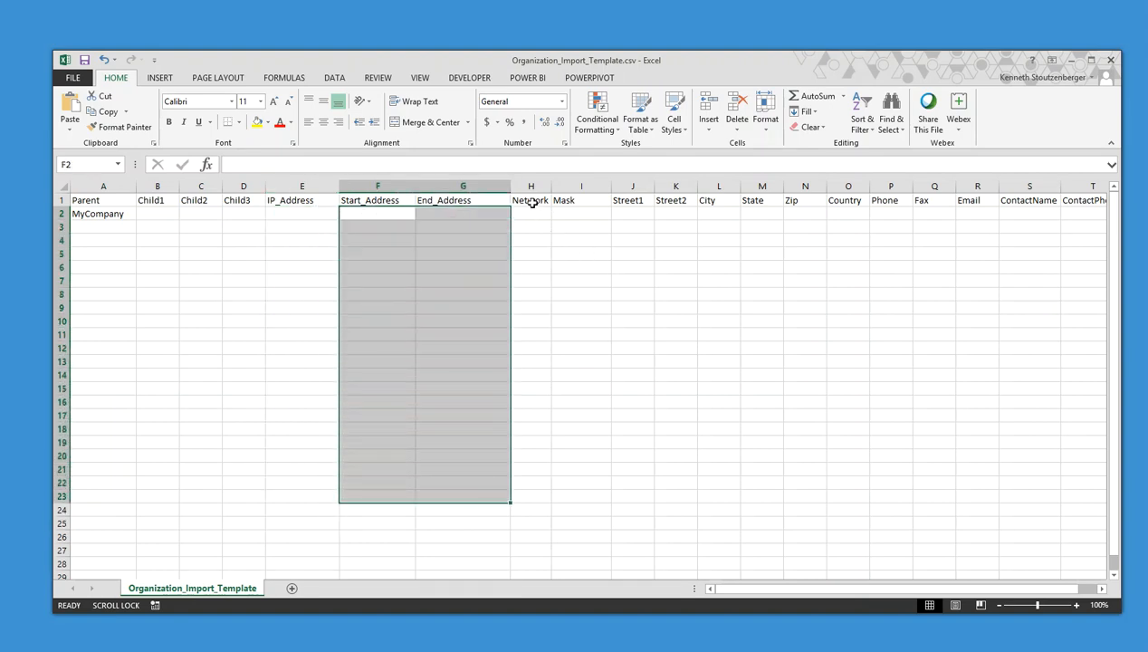
pyautogui.moveTo(525, 201); pyautogui.dragTo(597, 511)
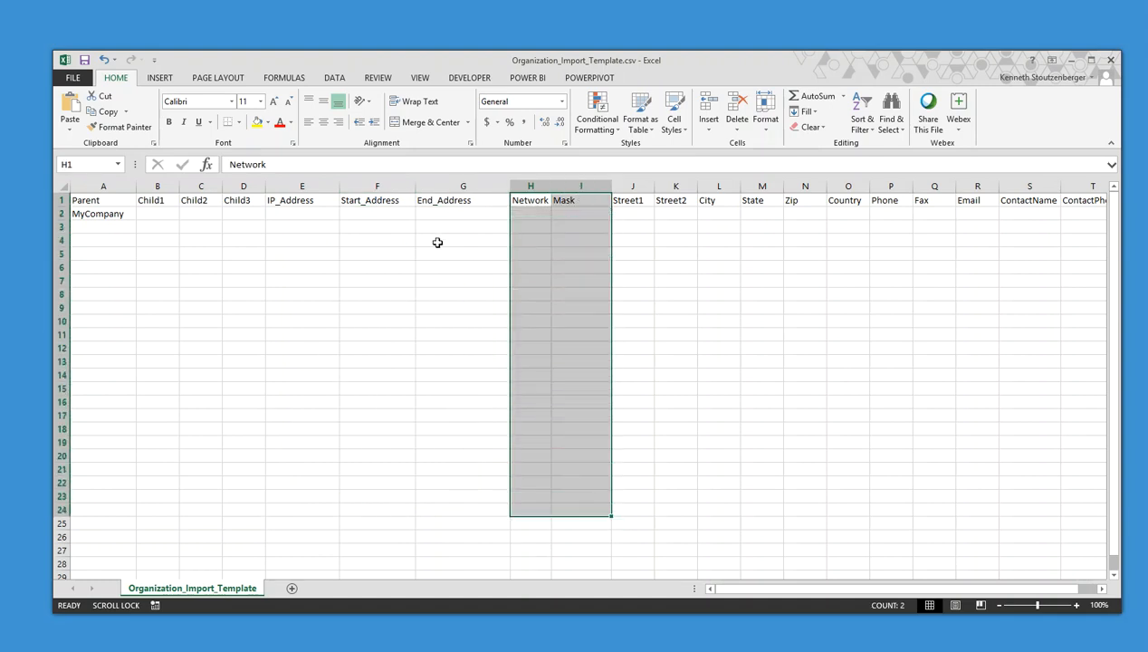
pyautogui.click(306, 220)
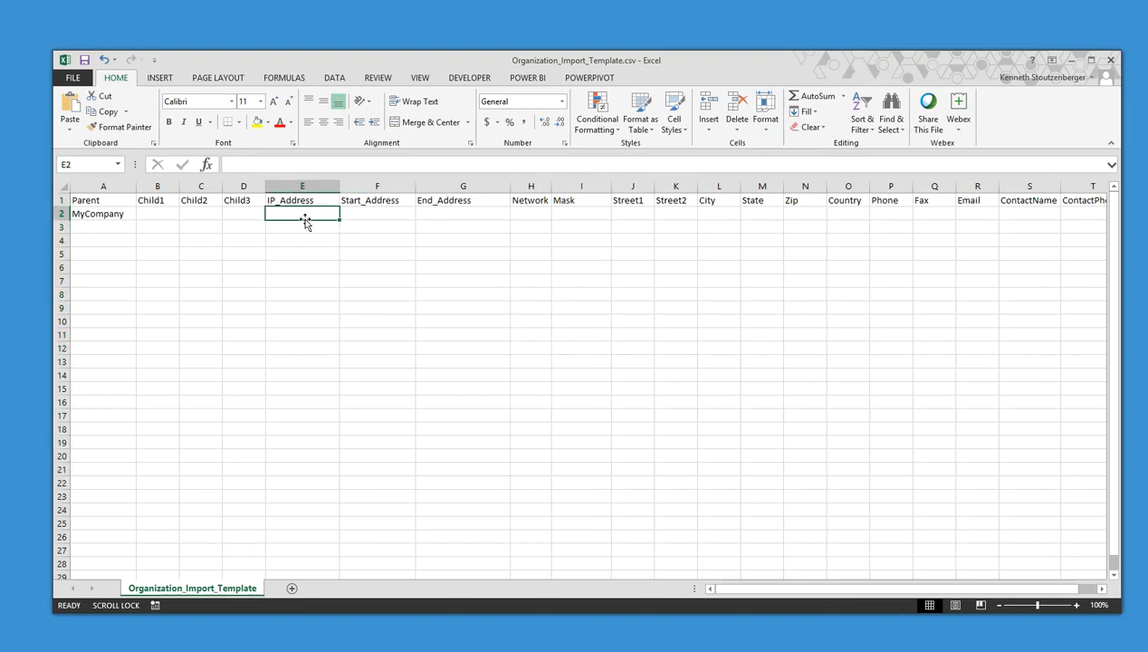
# Fill E2:E25 with 172.16.1.1–172.16.1.24, then add 192.168.1.1 and 168.2.4.45 below
pyautogui.write('172.16.1.1')
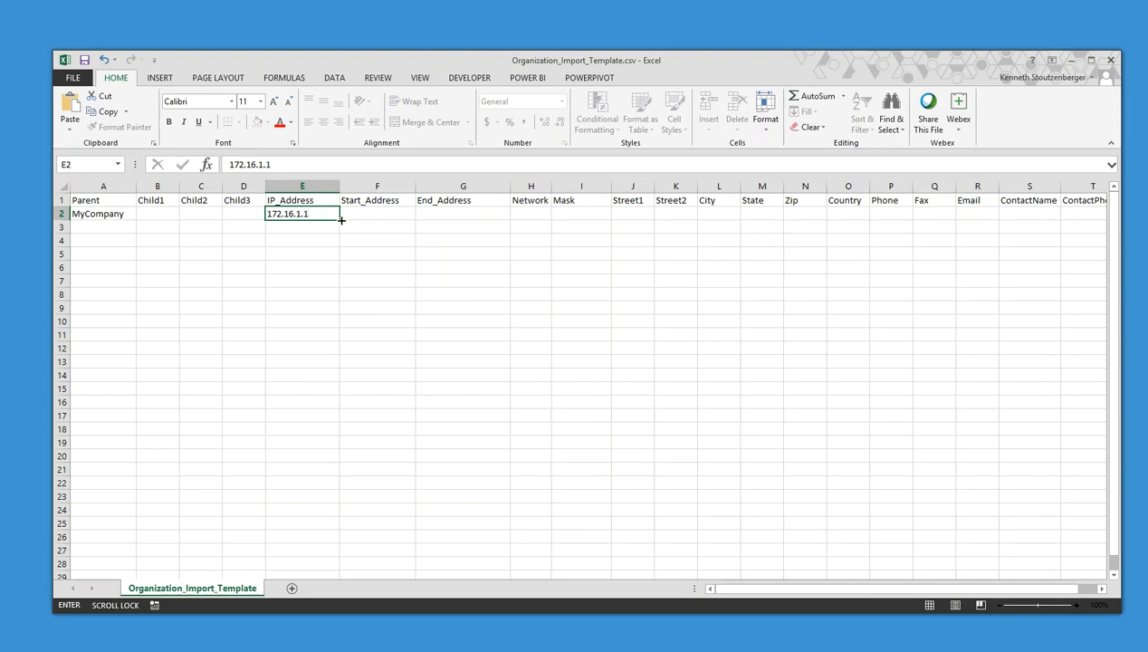
pyautogui.moveTo(341, 220); pyautogui.dragTo(336, 528)
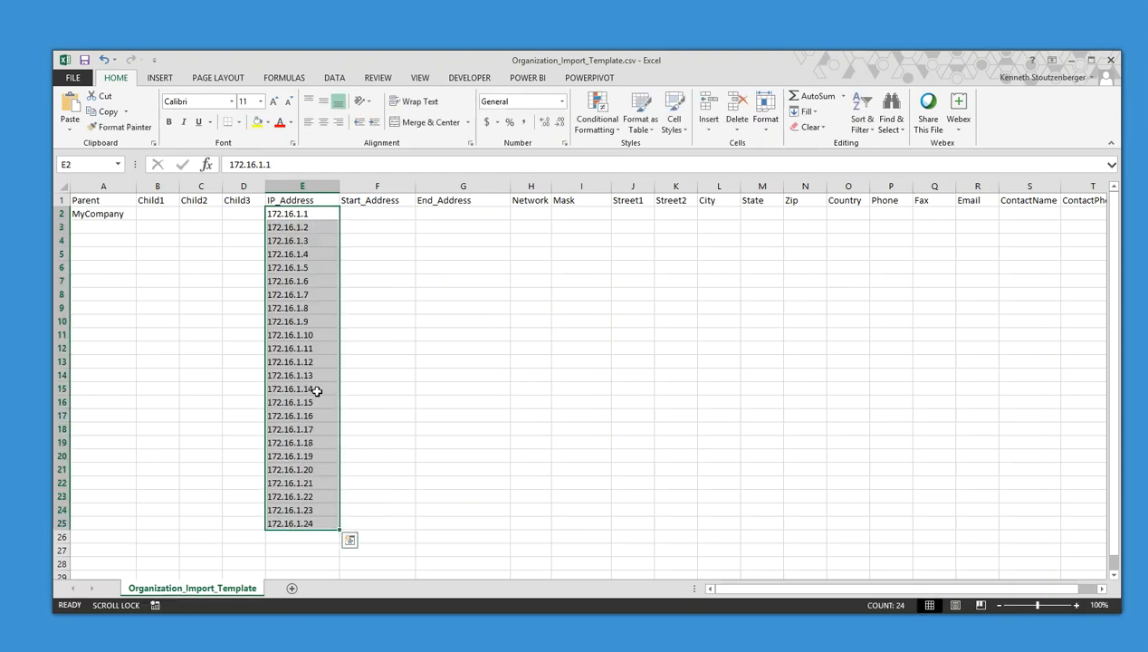
pyautogui.click(298, 538)
pyautogui.write('192.168.1.')
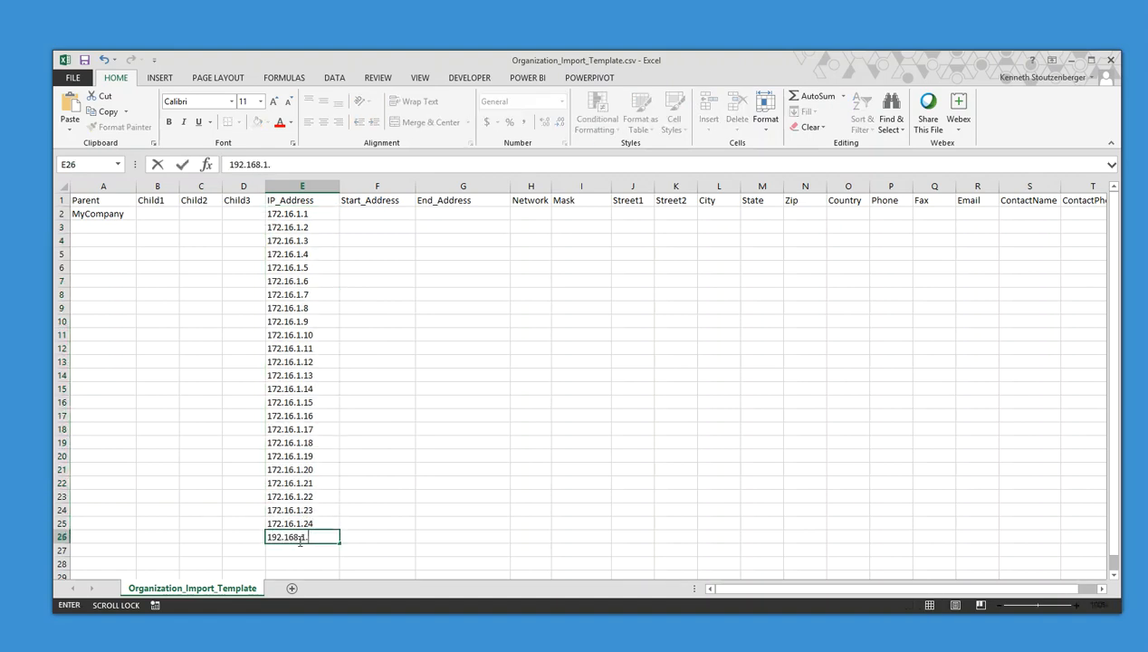
pyautogui.write('1')
pyautogui.press('Return')
pyautogui.write('1')
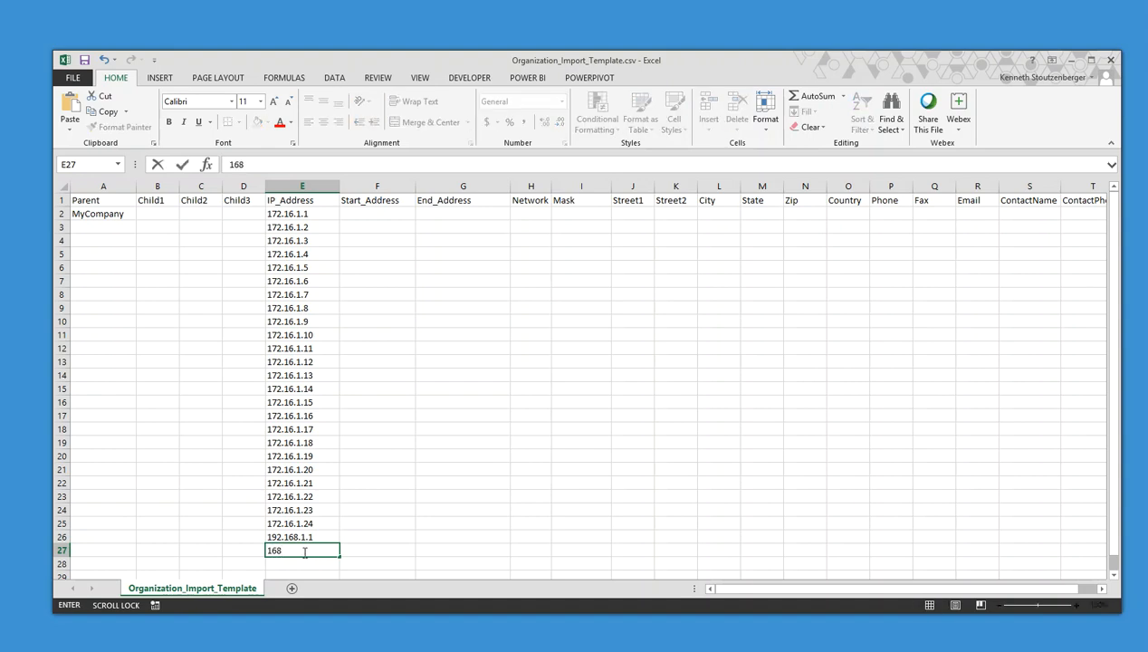
pyautogui.write('68.2.4.45')
pyautogui.press('Return')
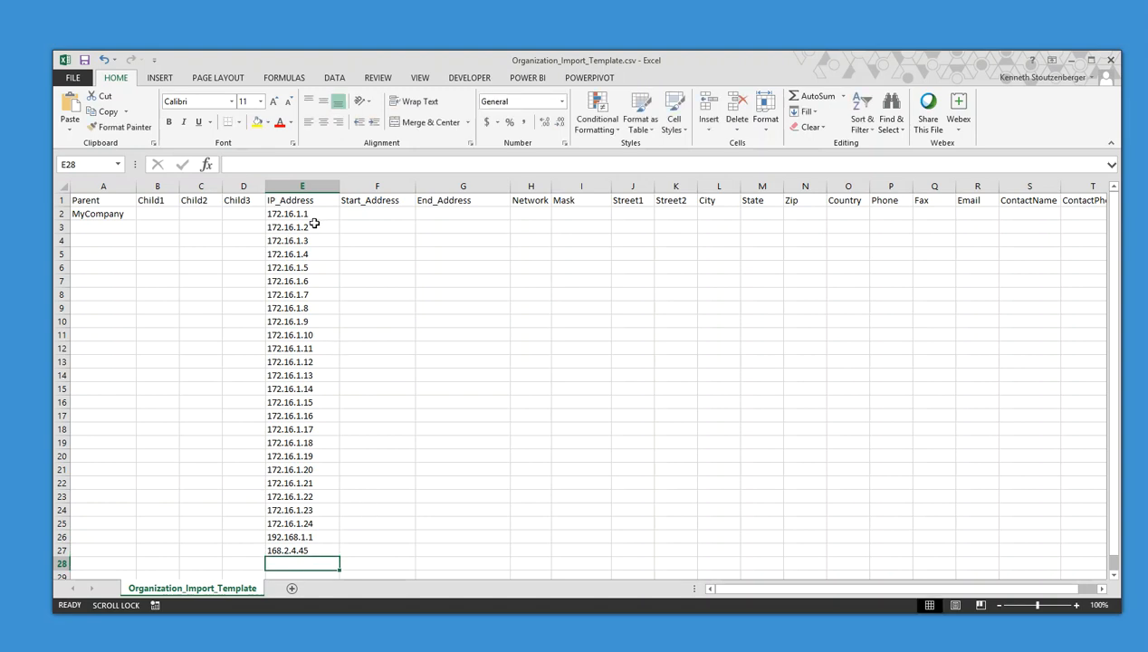
# Save the template, keeping it in CSV format
pyautogui.click(307, 188)
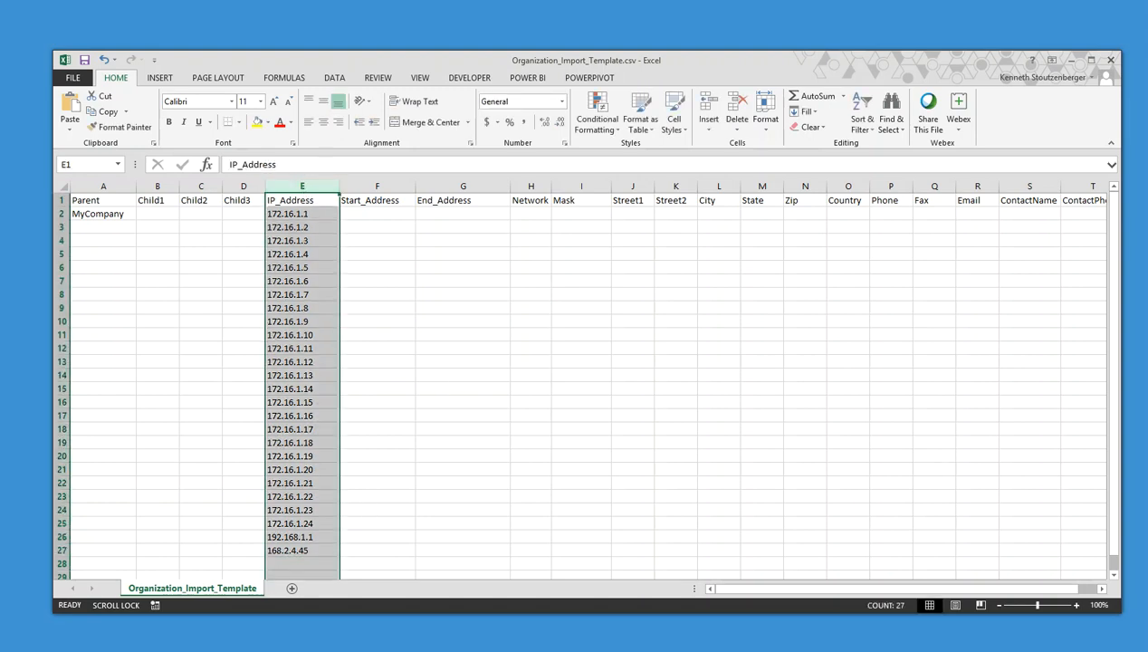
pyautogui.click(85, 59)
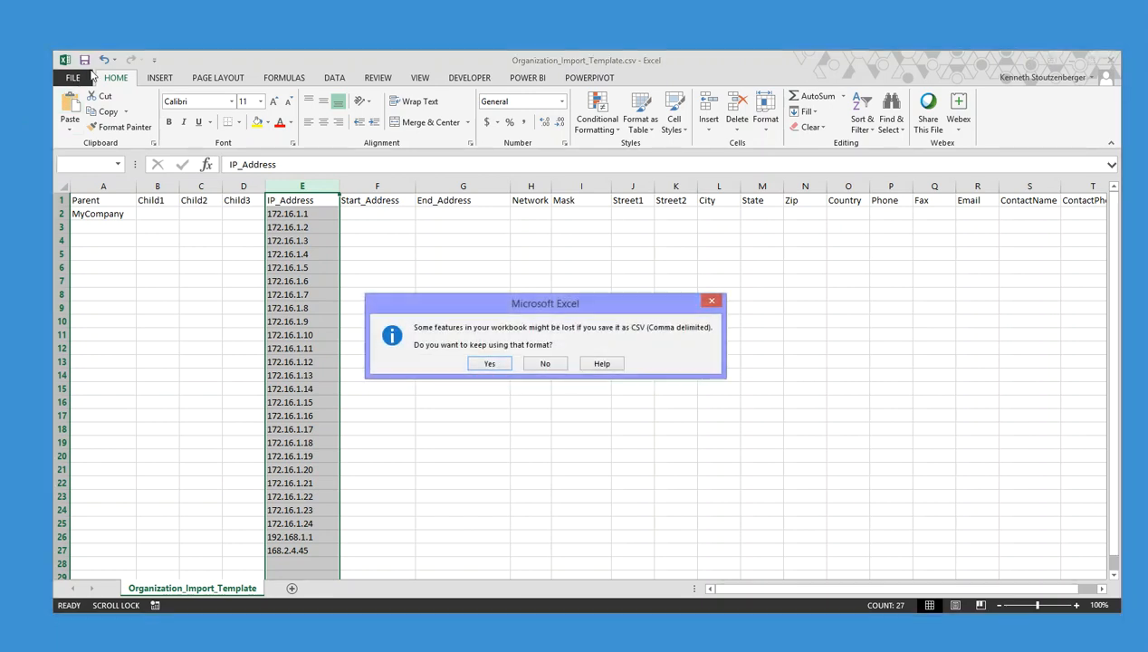
pyautogui.click(489, 362)
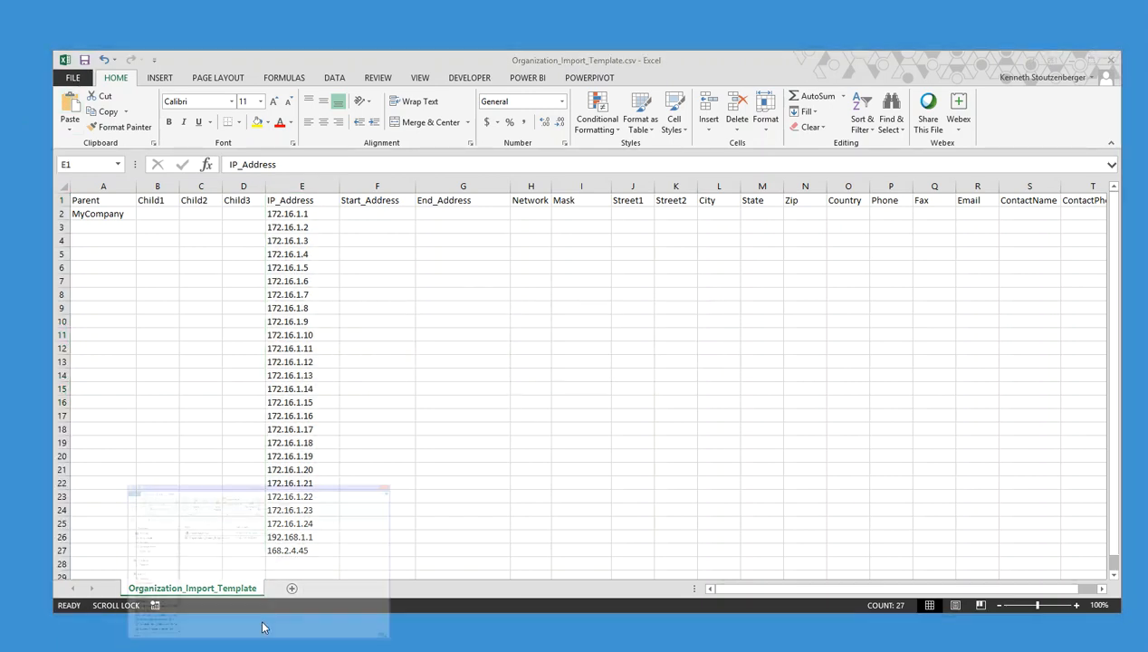
# Run Organization.exe to generate Discovery.xml and Organization.xml, then inspect Discovery.xml in GVIM
pyautogui.click(264, 623)
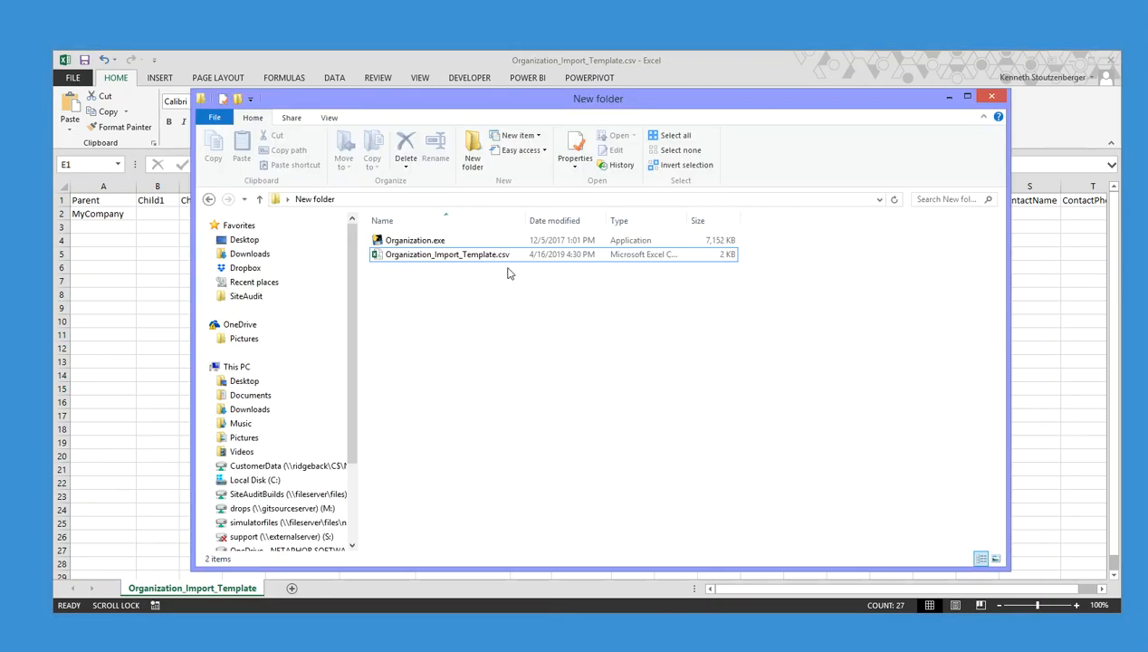
pyautogui.doubleClick(430, 242)
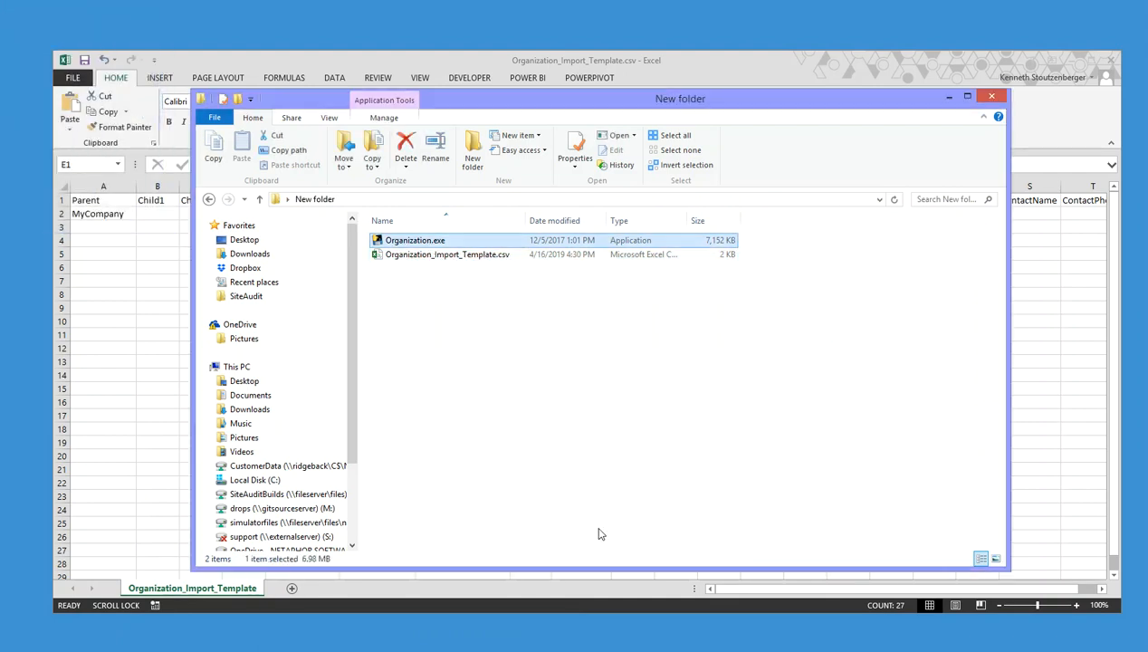
pyautogui.click(400, 243)
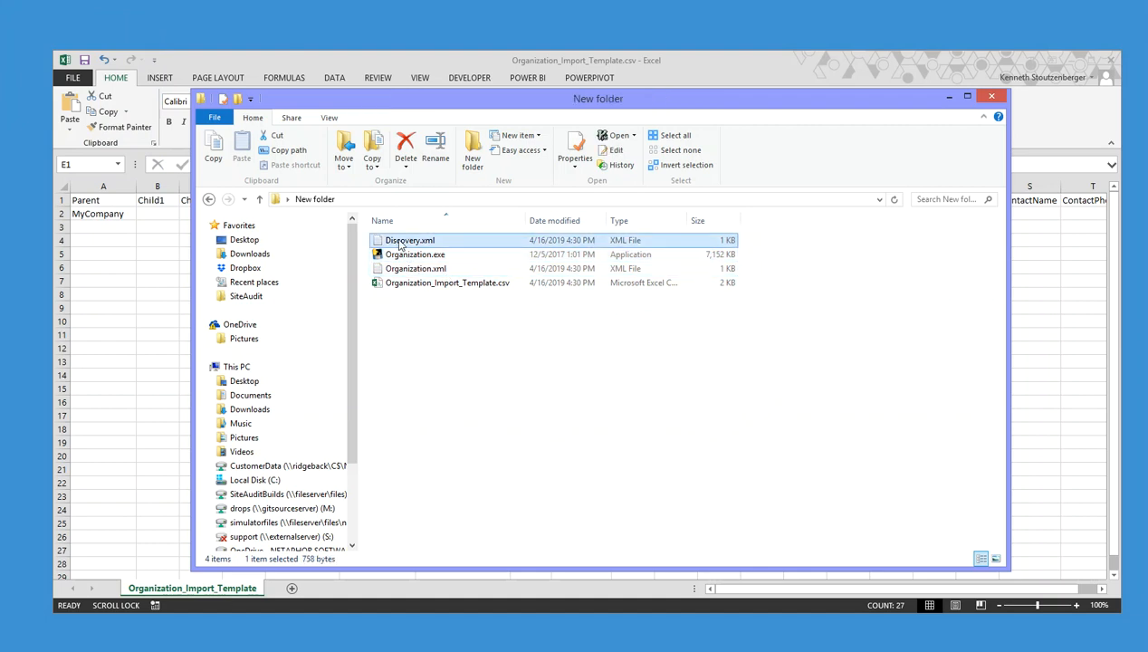
pyautogui.click(414, 270)
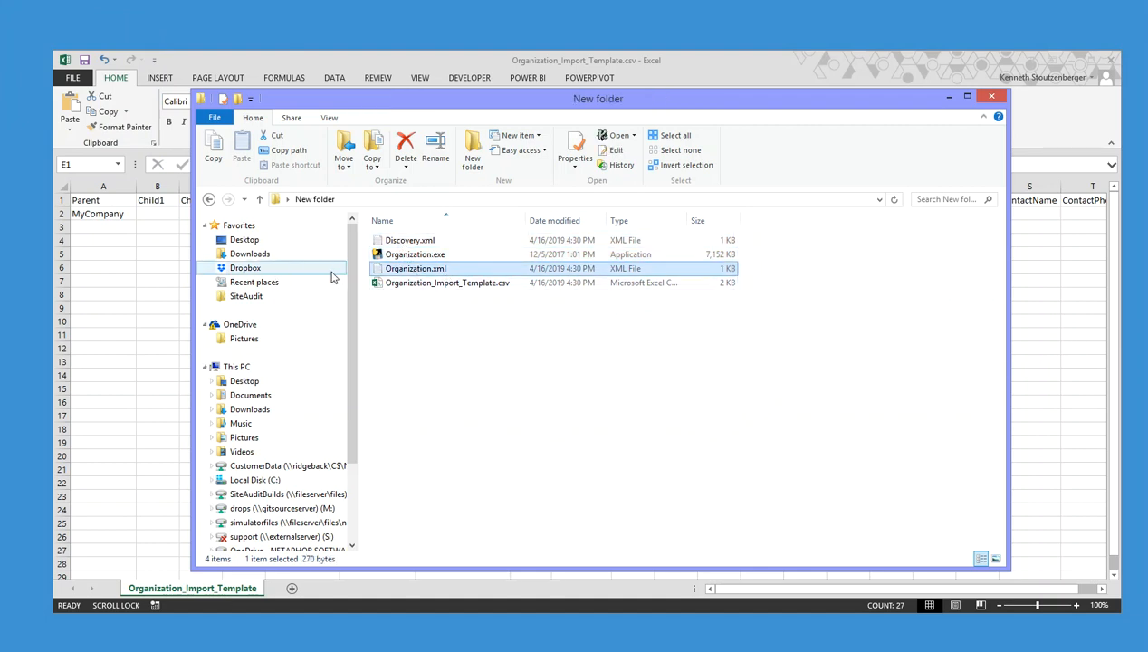
pyautogui.doubleClick(404, 240)
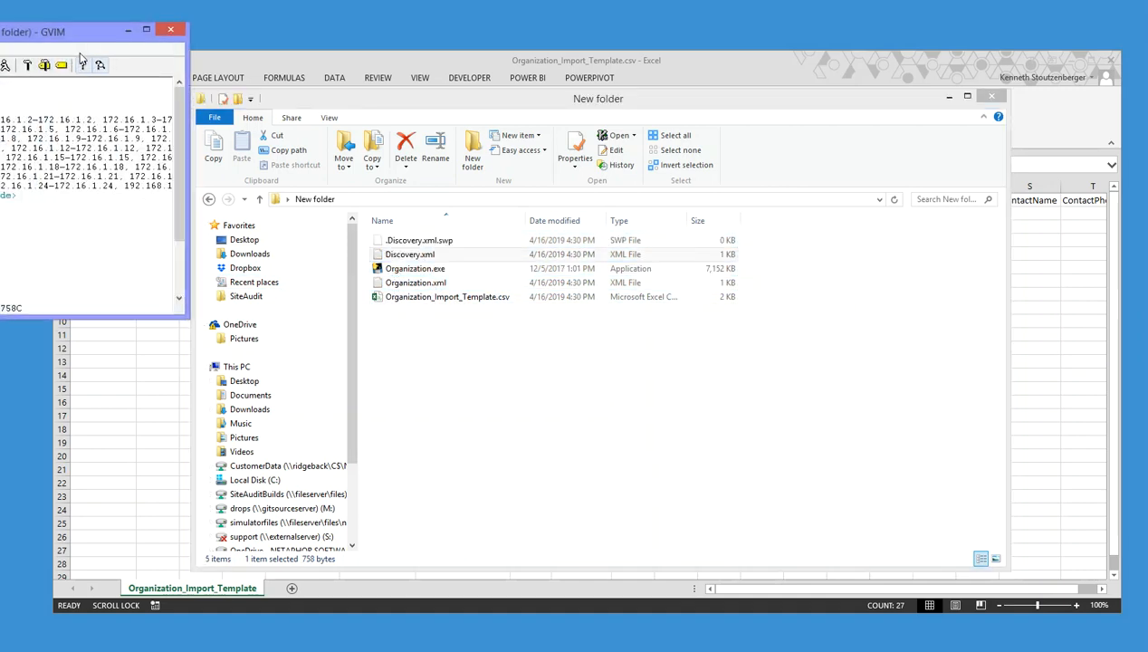
pyautogui.moveTo(73, 36); pyautogui.dragTo(644, 172)
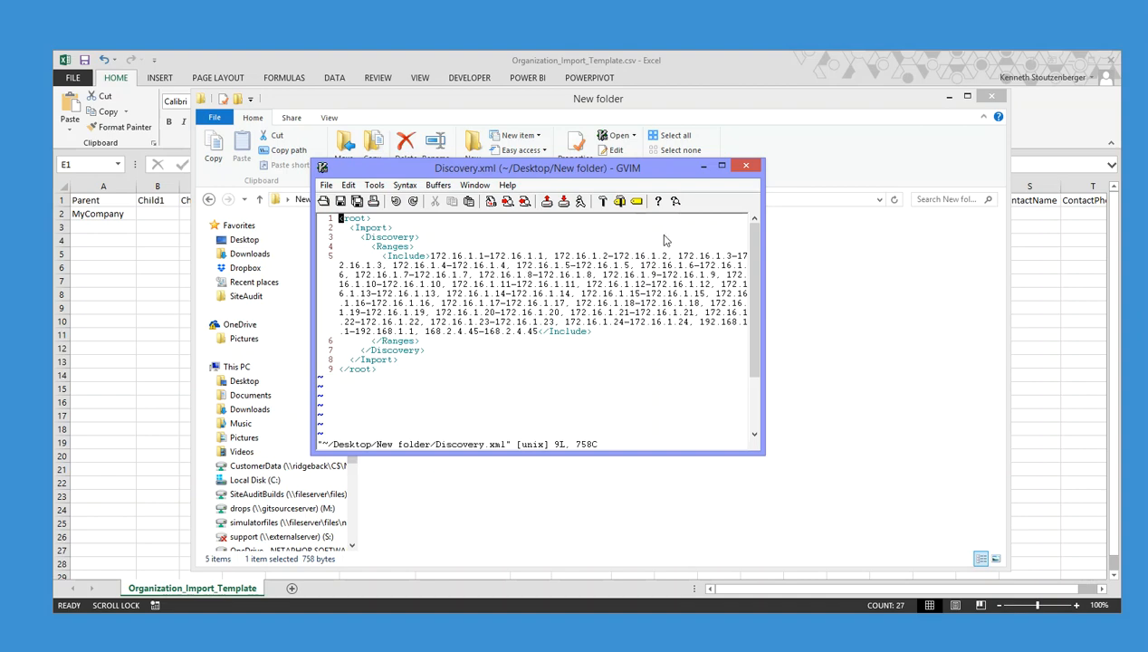
pyautogui.click(744, 167)
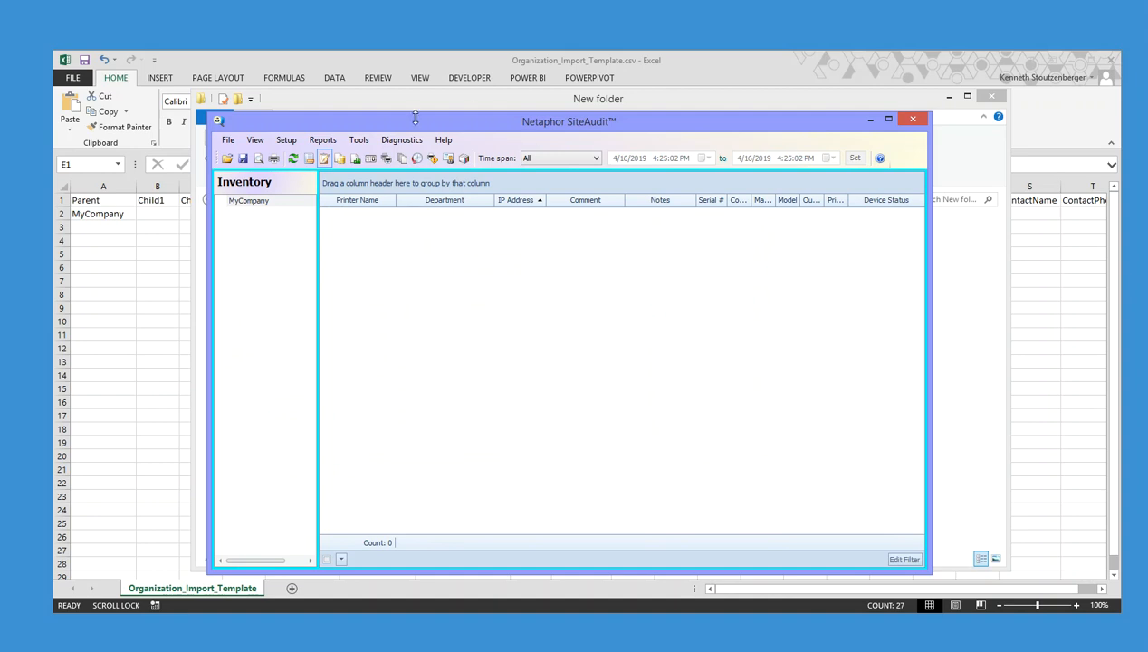
# Import Discovery.xml through Tools > Import and close the import window
pyautogui.click(358, 140)
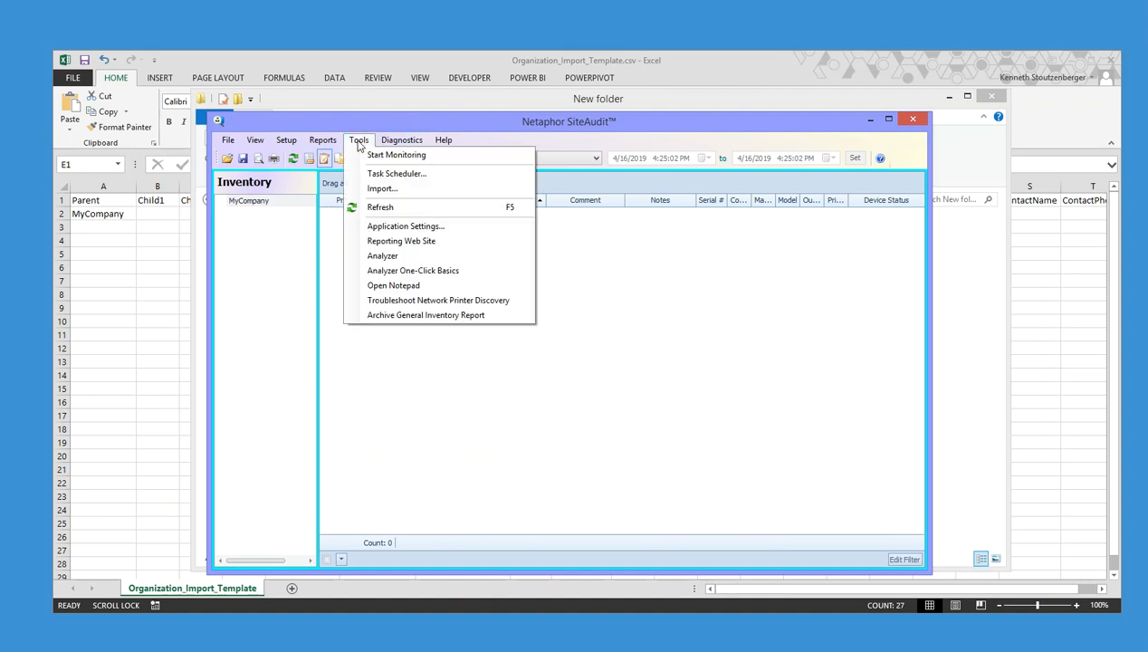
pyautogui.click(373, 188)
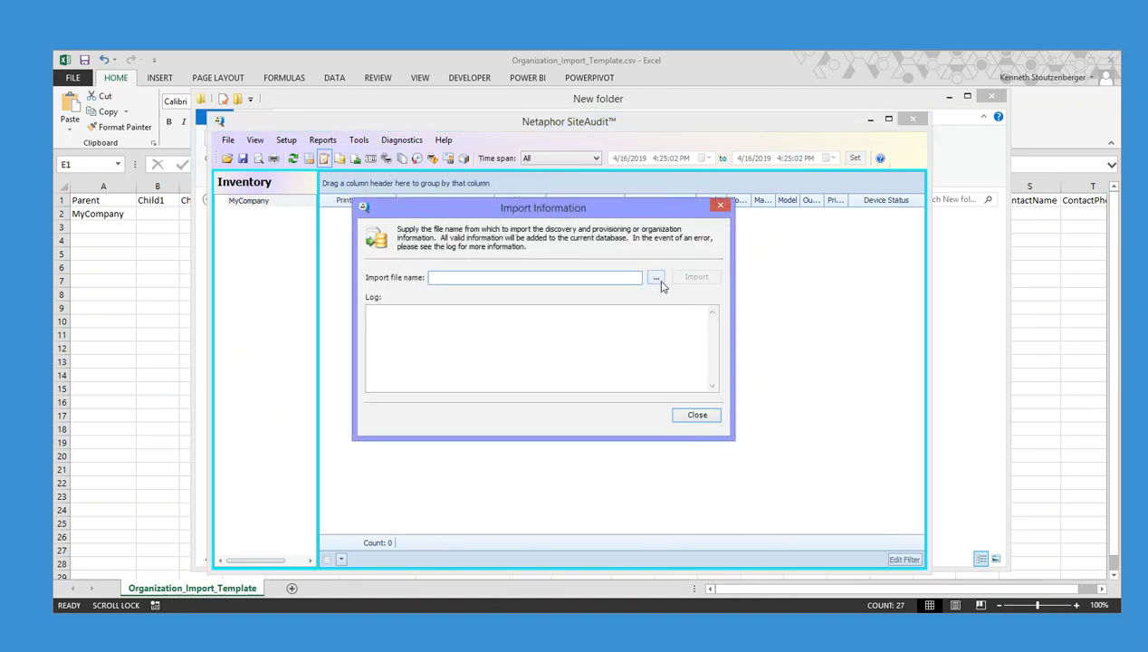
pyautogui.click(655, 279)
pyautogui.click(523, 240)
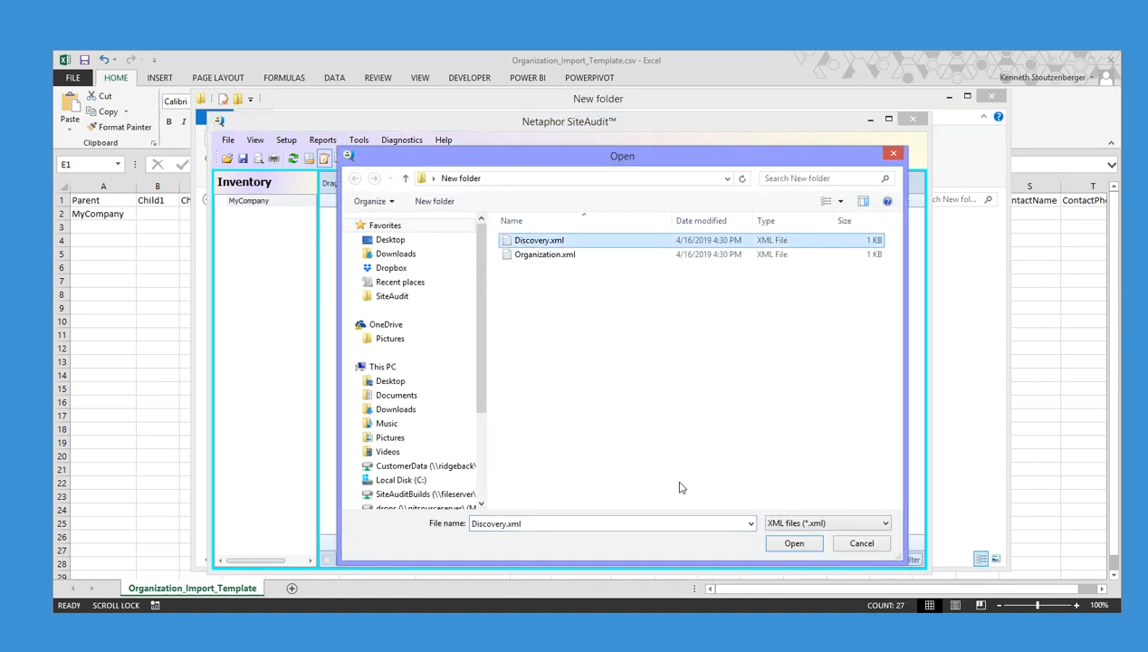
pyautogui.click(789, 548)
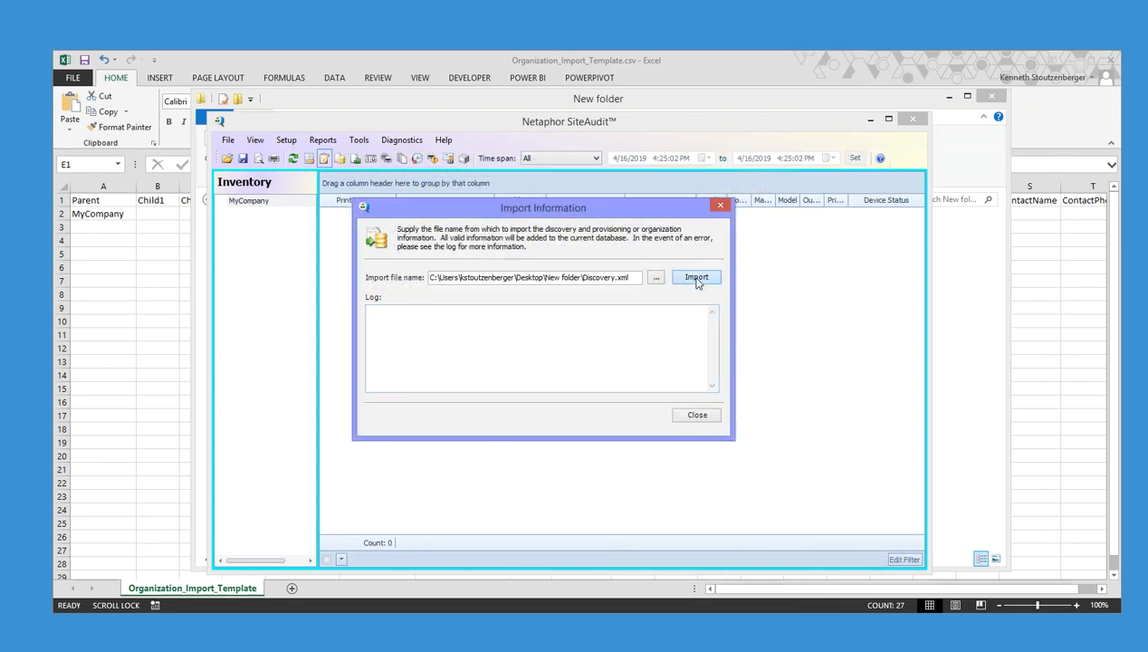
pyautogui.click(696, 277)
pyautogui.click(684, 377)
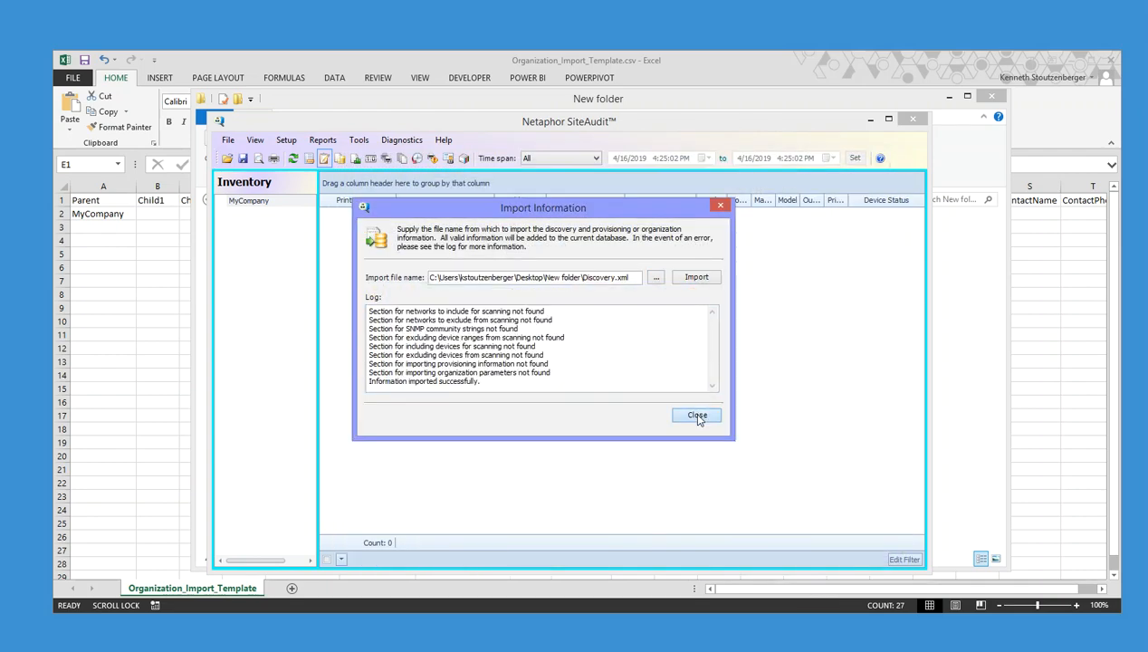
pyautogui.click(692, 413)
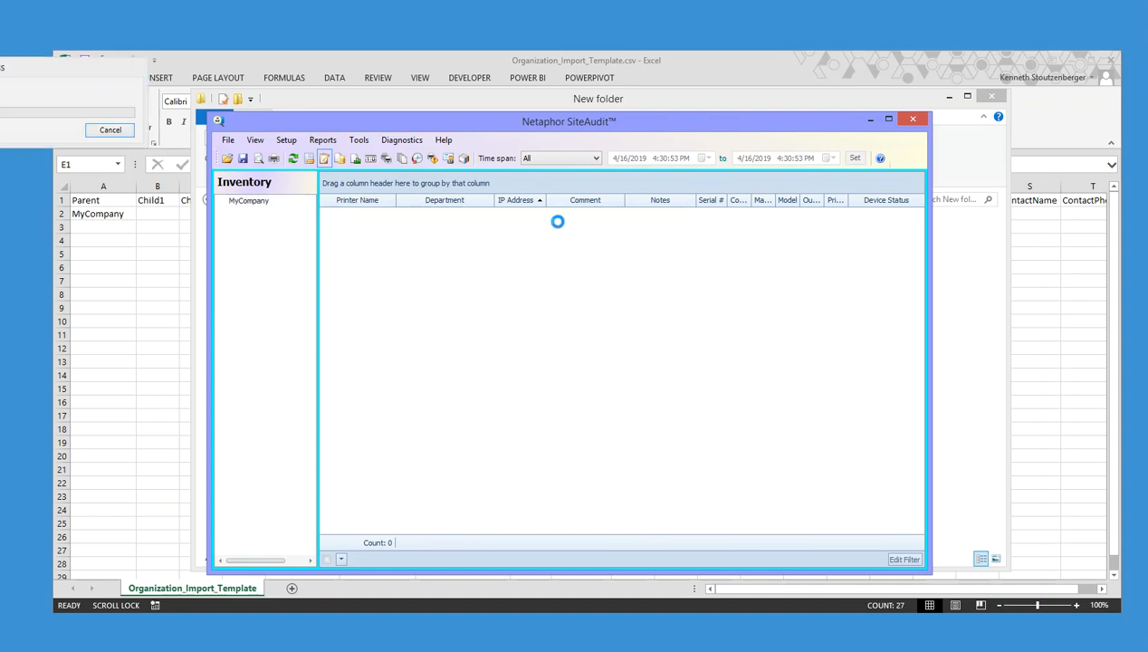
# Check the Devices tab lists 172.16.1.1–172.16.1.24 against the spreadsheet's IP_Address column
pyautogui.click(285, 141)
pyautogui.click(310, 154)
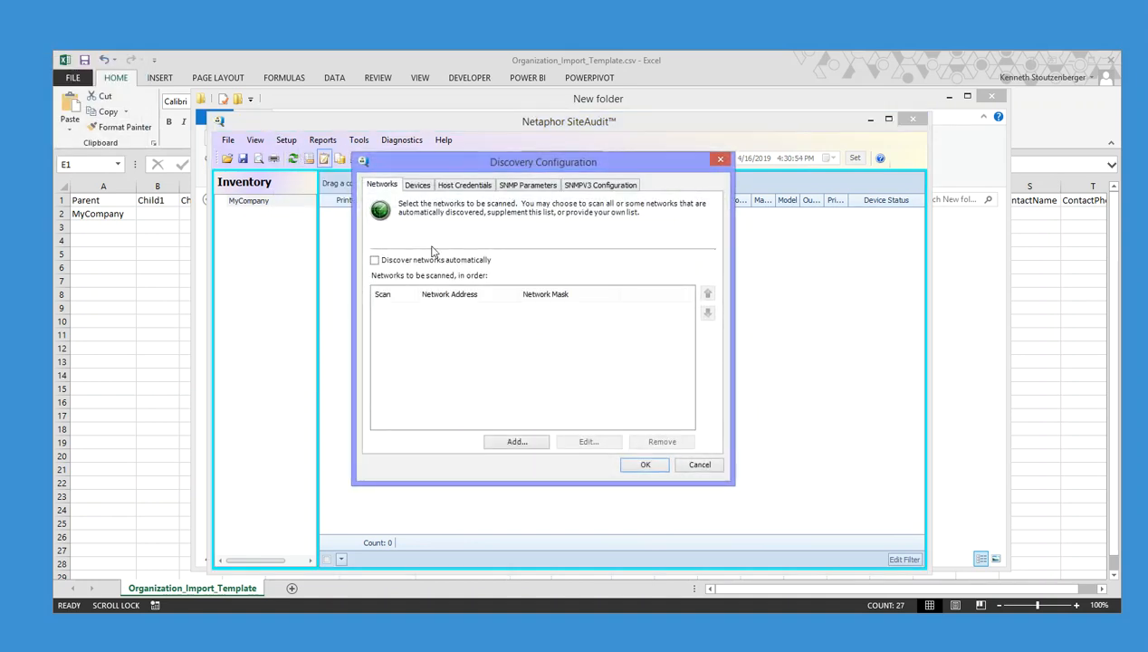
pyautogui.click(419, 187)
pyautogui.click(433, 310)
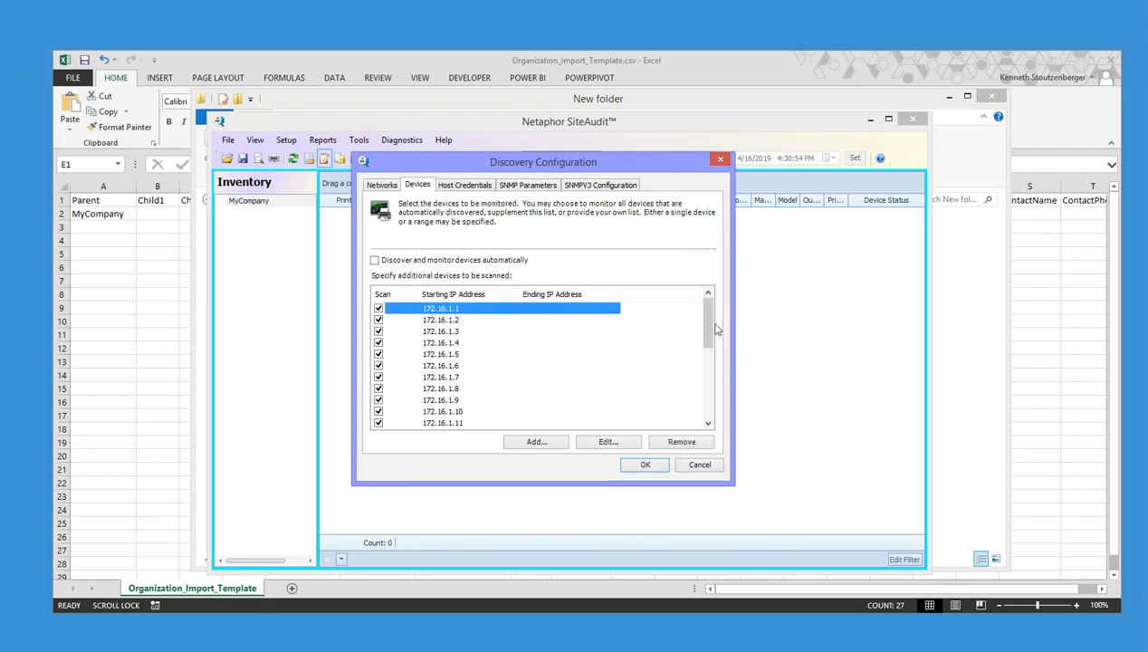
pyautogui.scroll(-5, 707, 385)
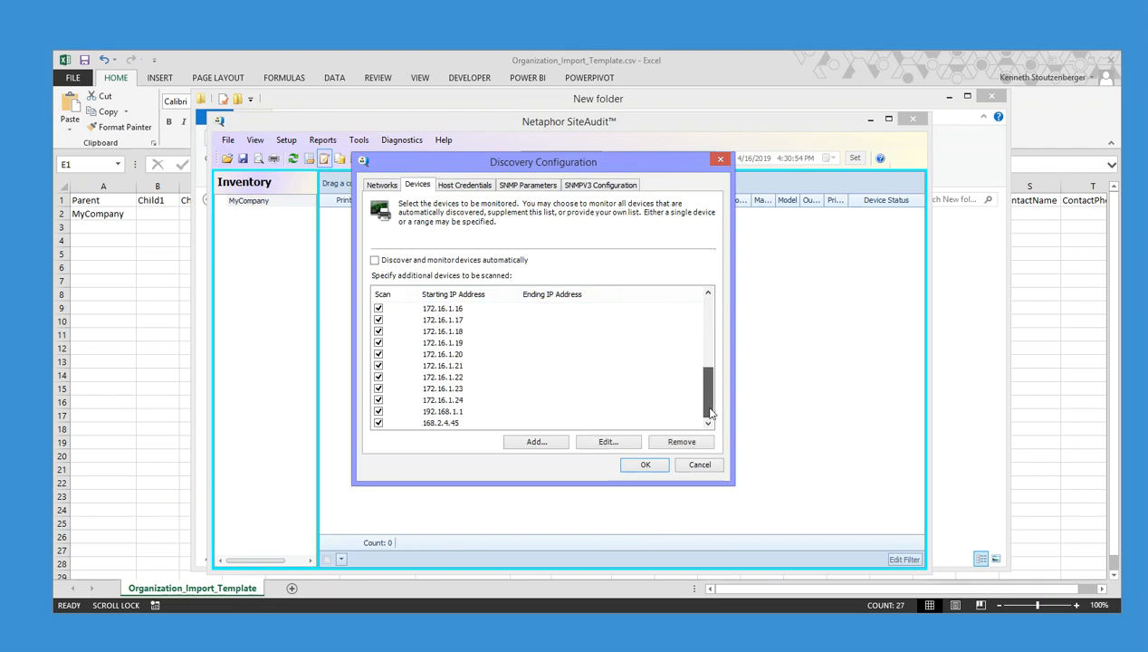
pyautogui.click(435, 398)
pyautogui.click(173, 239)
pyautogui.moveTo(294, 215); pyautogui.dragTo(306, 549)
pyautogui.hotkey('alt', 'Tab')
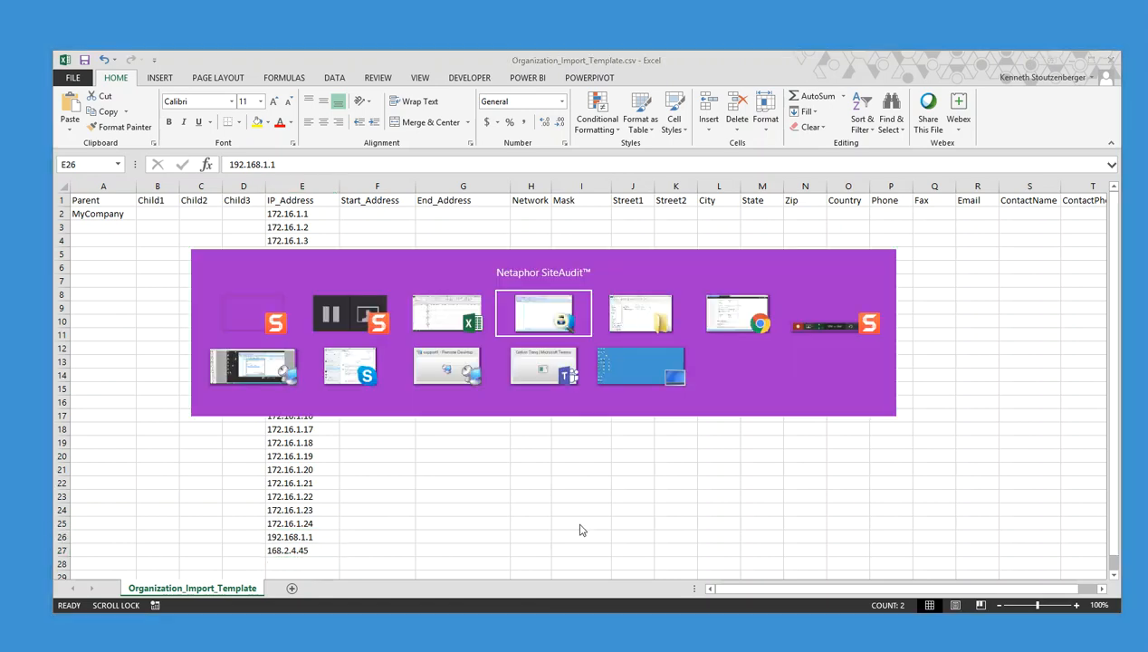
# Cancel the SiteAudit dialog and clear the IP addresses in E2:E27
pyautogui.click(451, 412)
pyautogui.click(450, 423)
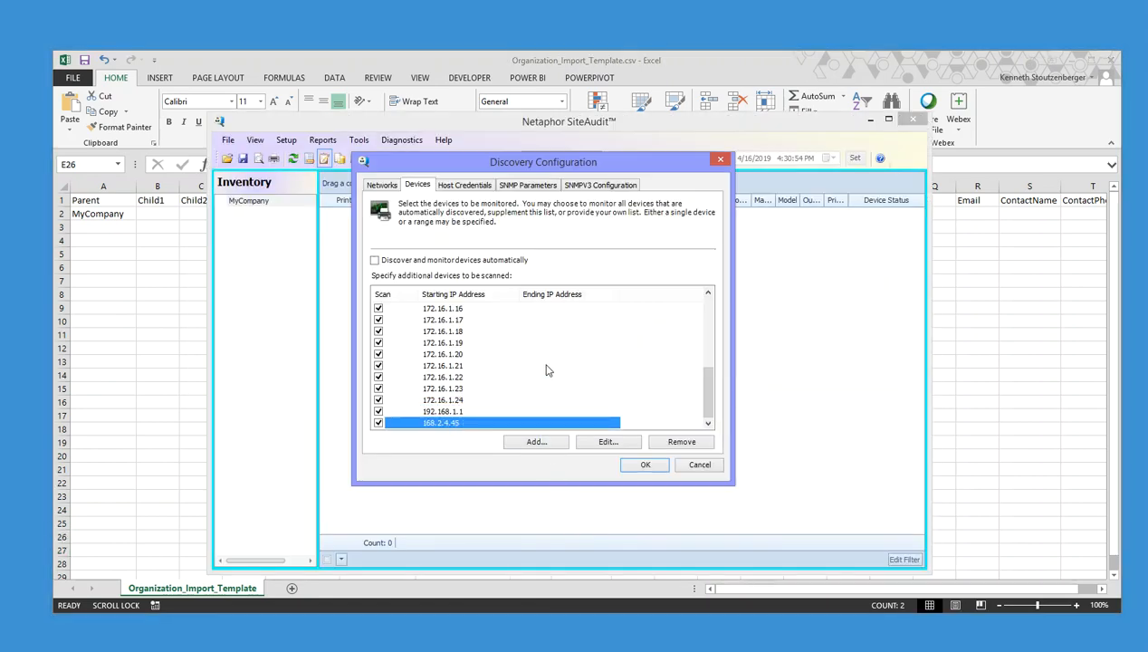
pyautogui.click(700, 464)
pyautogui.click(869, 121)
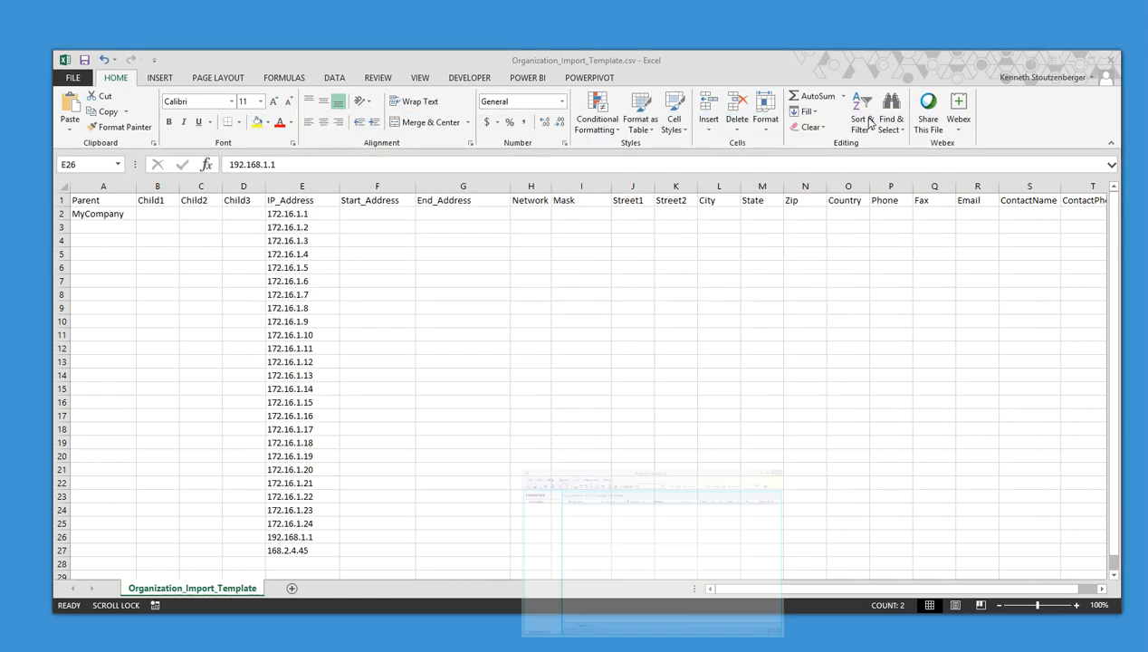
pyautogui.moveTo(278, 212); pyautogui.dragTo(281, 551)
pyautogui.press('Delete')
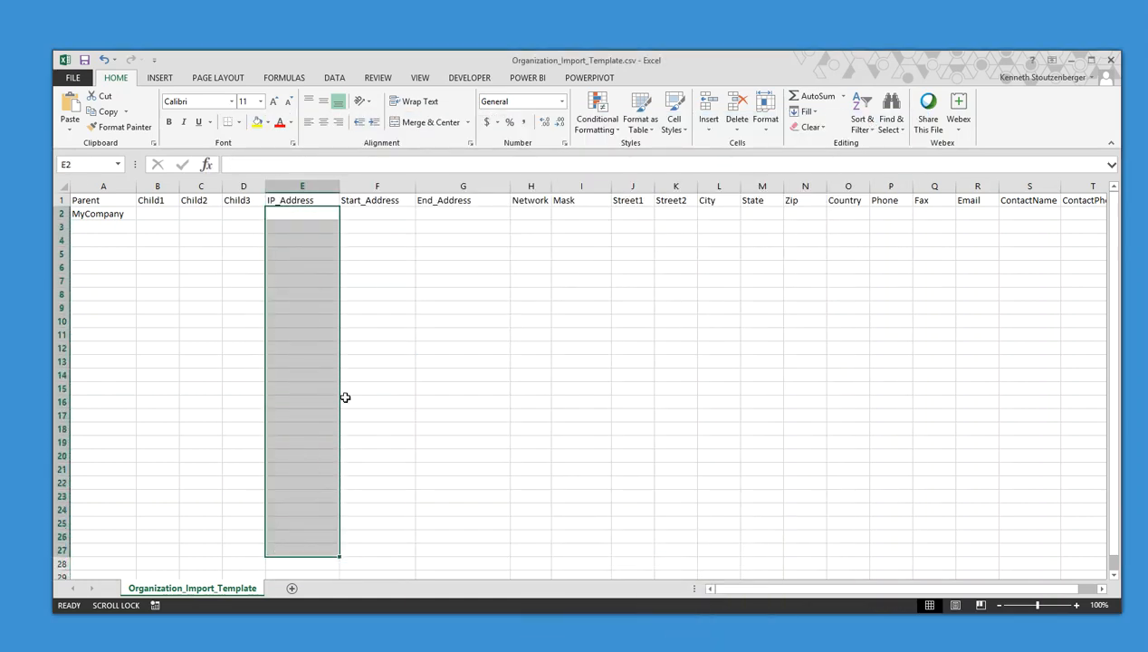
# Enter the range 10.0.0.1–10.0.0.254 in Start_Address and End_Address
pyautogui.click(532, 214)
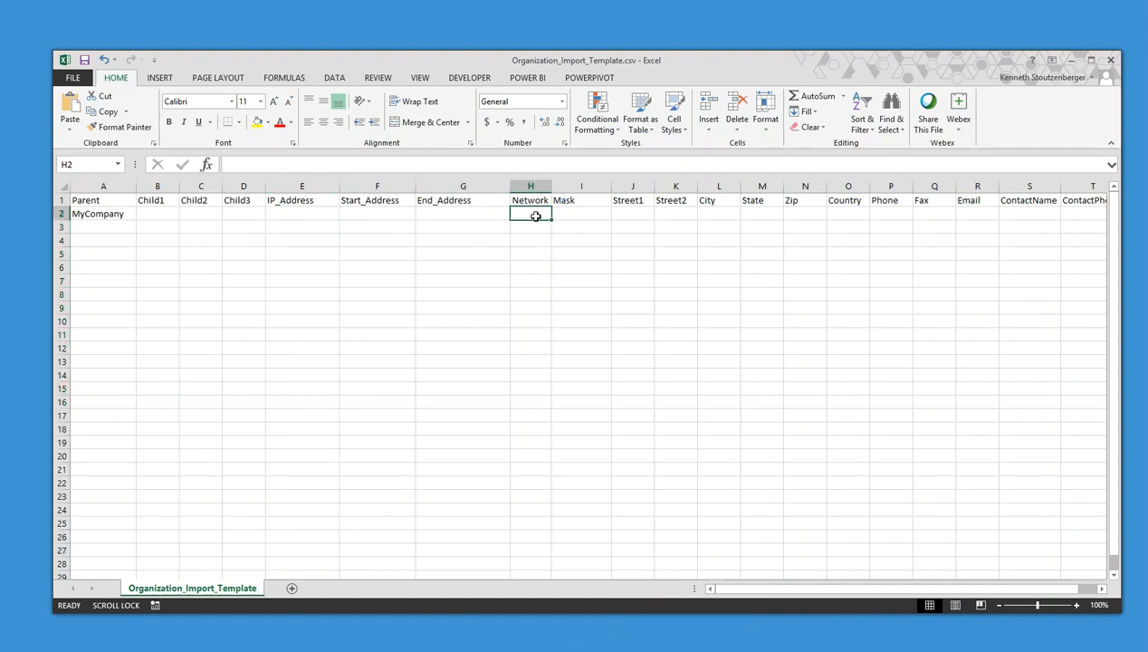
pyautogui.click(394, 211)
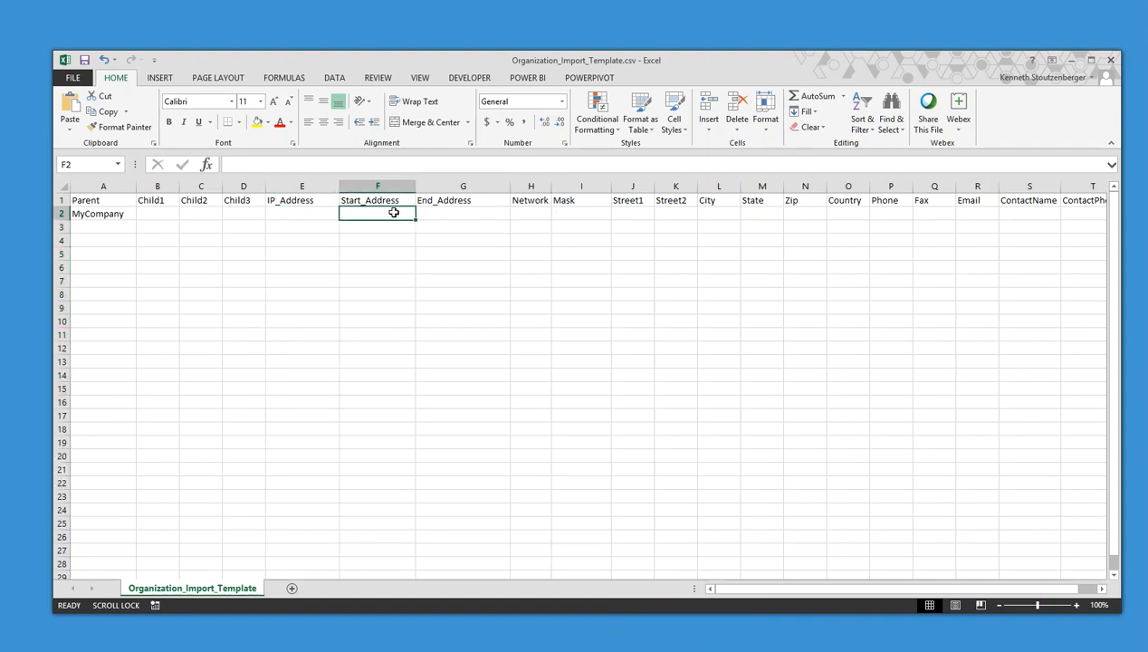
pyautogui.write('10.0.0.1')
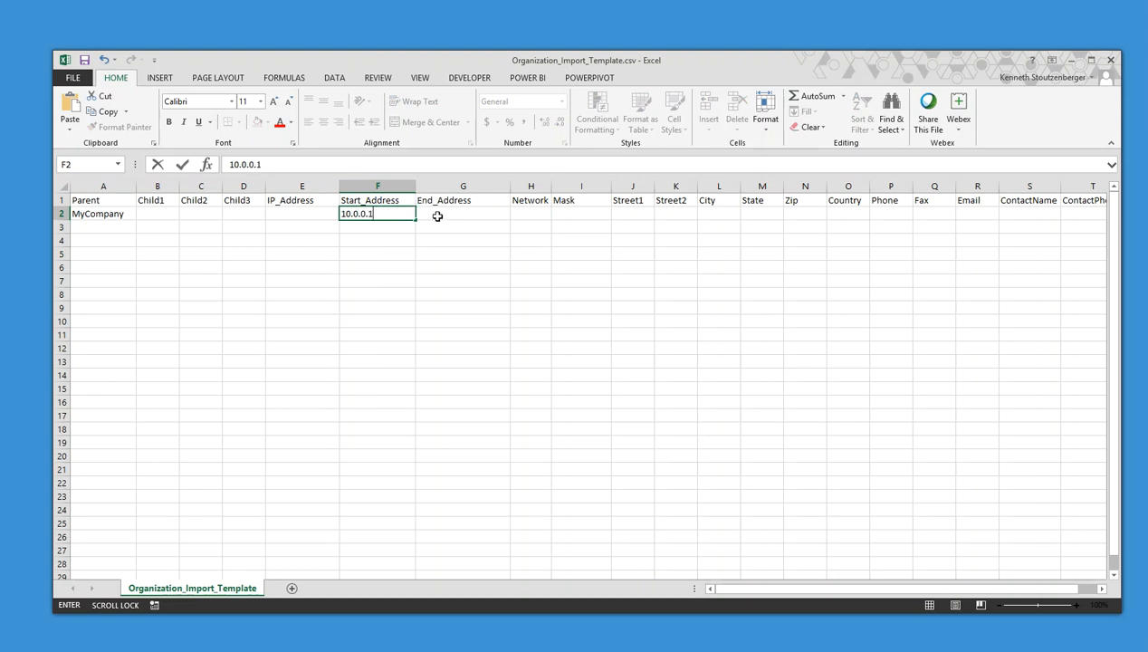
pyautogui.click(440, 214)
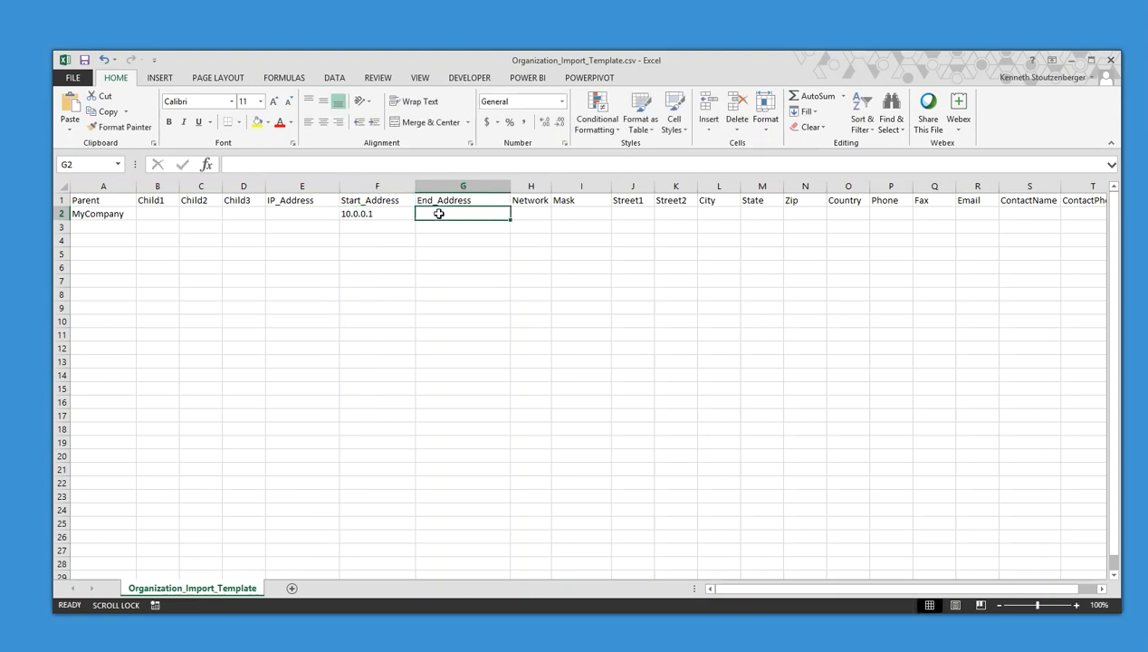
pyautogui.write('10.0.0.')
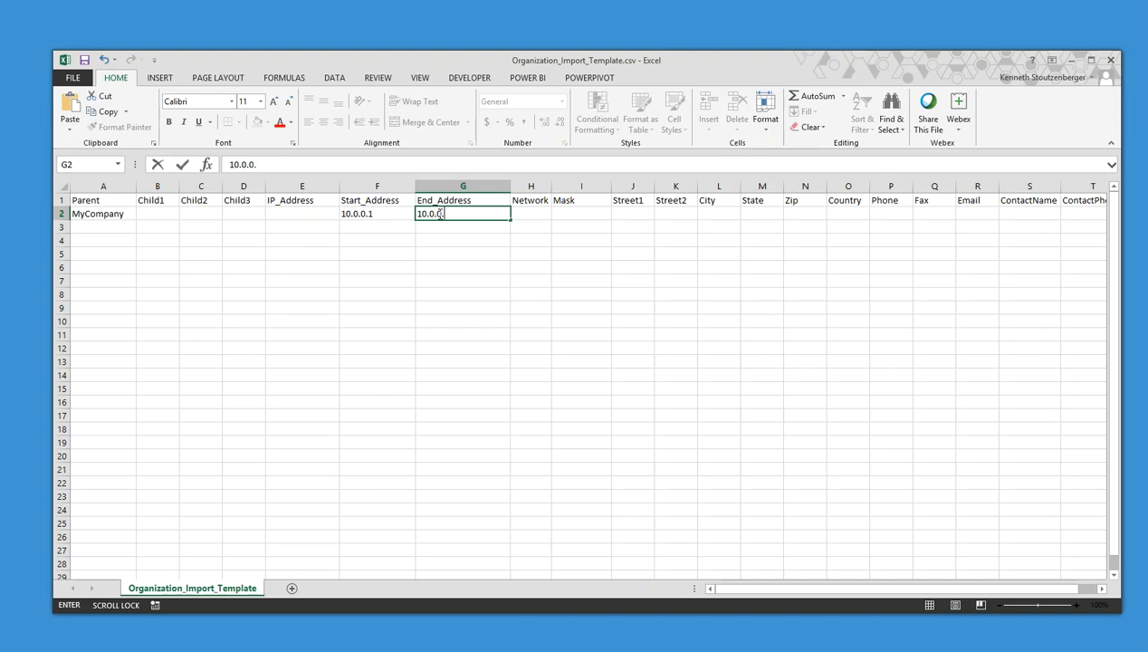
pyautogui.write('254')
pyautogui.click(372, 228)
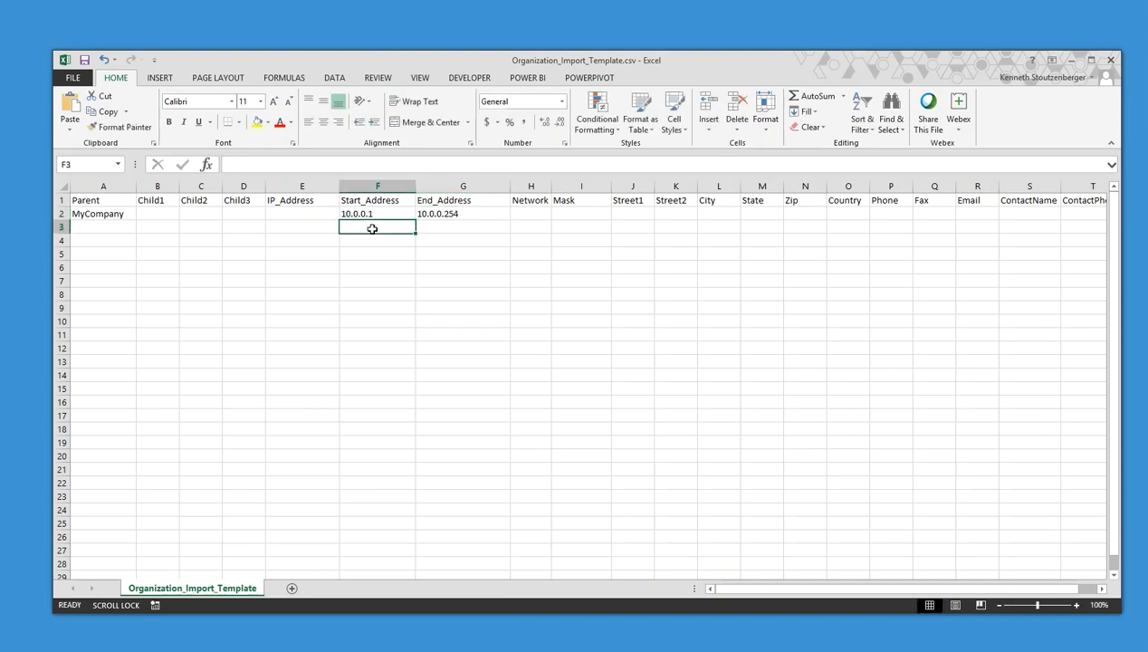
# Add ranges 10.0.1.1–10.0.1.254 and 16.16.16.2–16.16.16.200 in the next two rows
pyautogui.write('10.0.1.1')
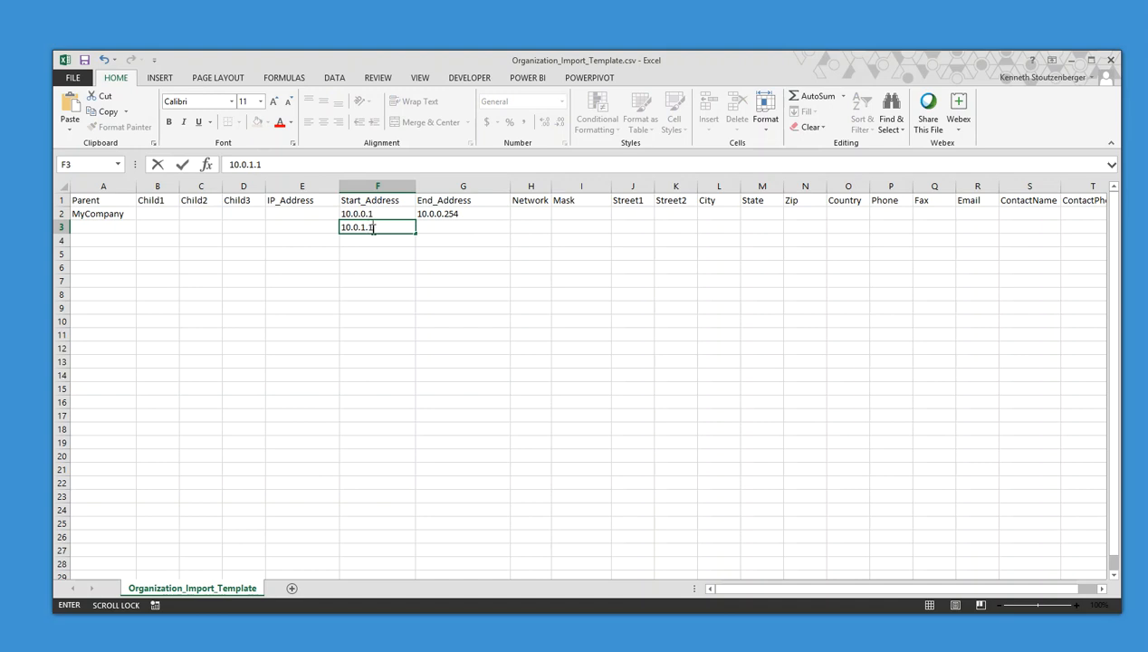
pyautogui.press('Tab')
pyautogui.write('1')
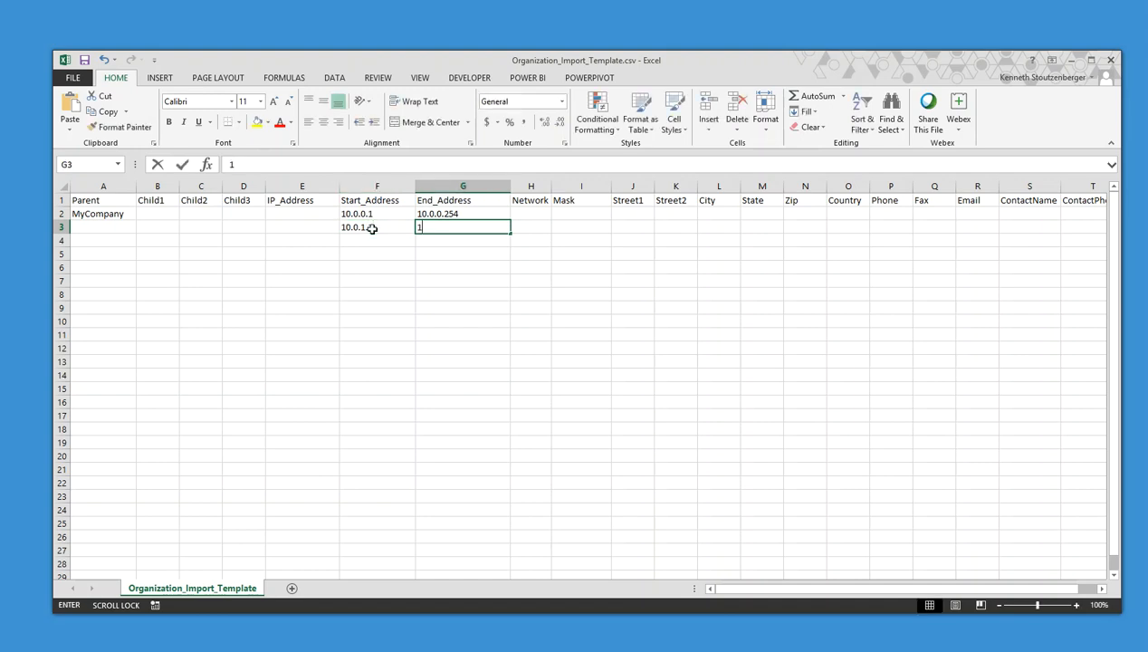
pyautogui.write('0.0.1.2')
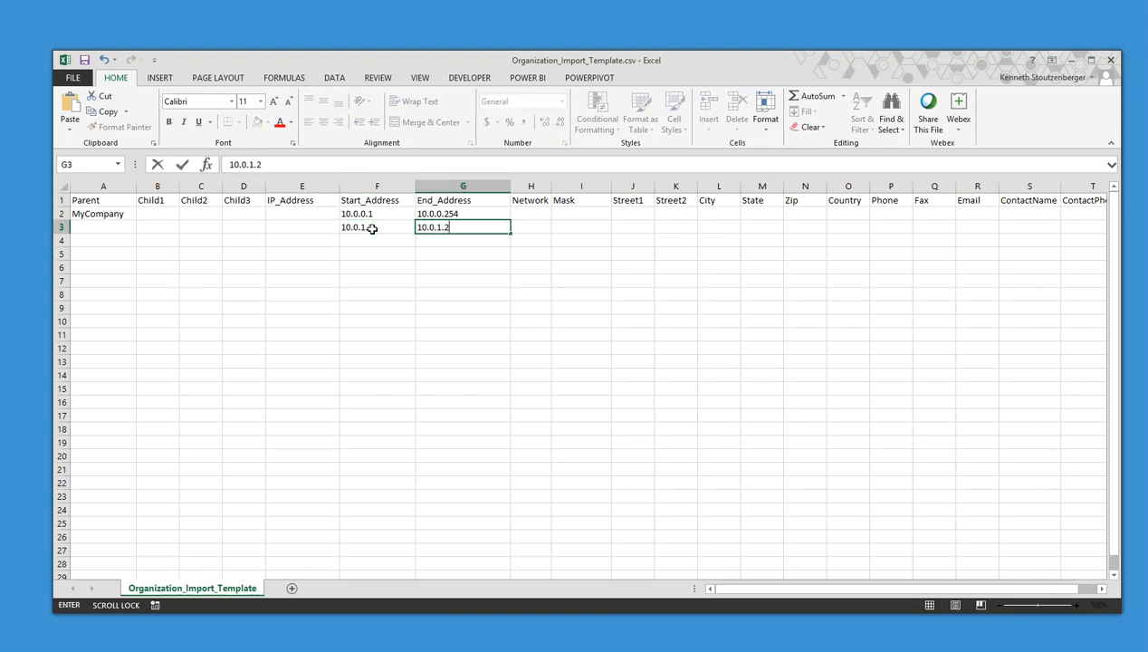
pyautogui.write('545')
pyautogui.press('Return')
pyautogui.write('16.1')
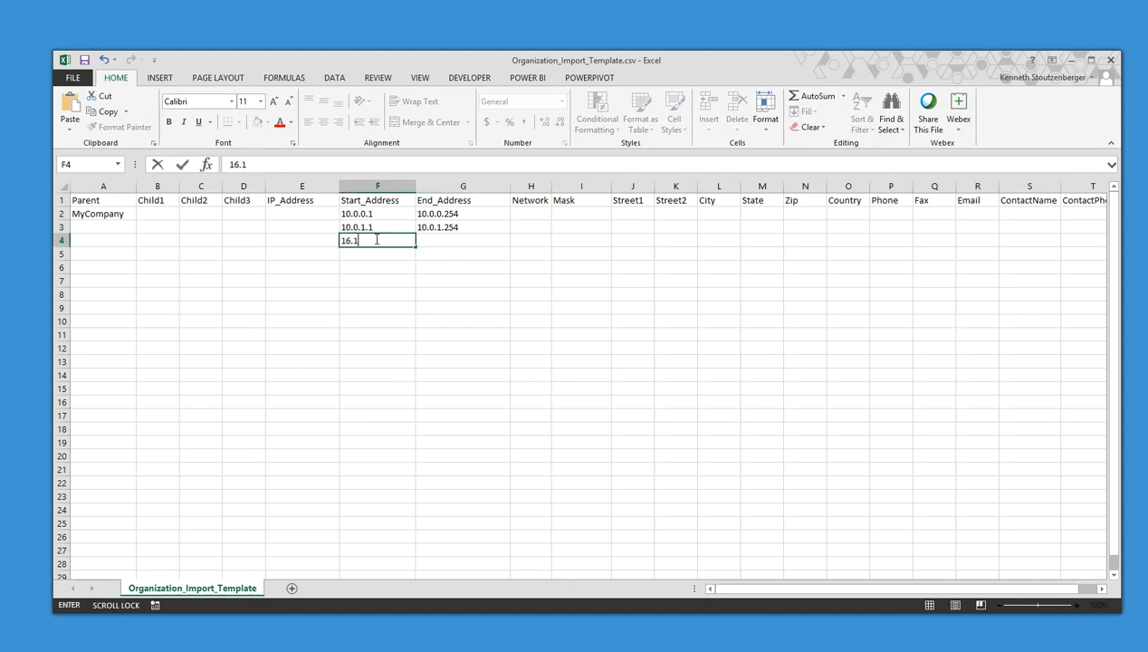
pyautogui.write('6.16.2')
pyautogui.press('Tab')
pyautogui.write('16.')
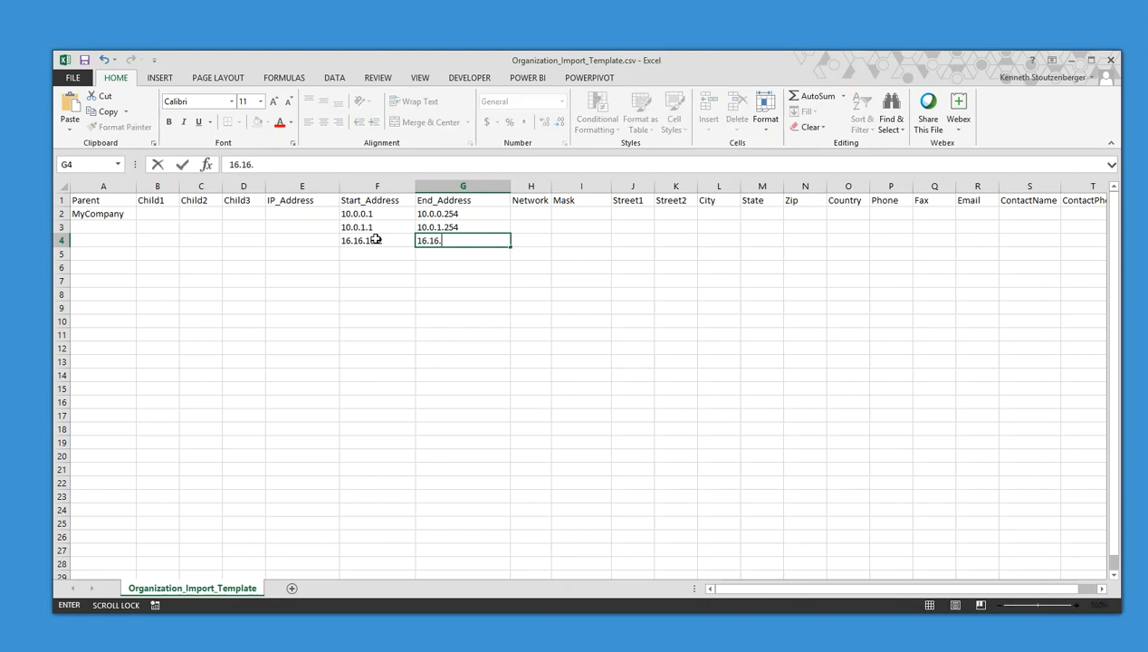
pyautogui.write('16.16.200')
pyautogui.click(515, 356)
# Save the template, keeping it in CSV format
pyautogui.moveTo(359, 213); pyautogui.dragTo(497, 377)
pyautogui.click(85, 61)
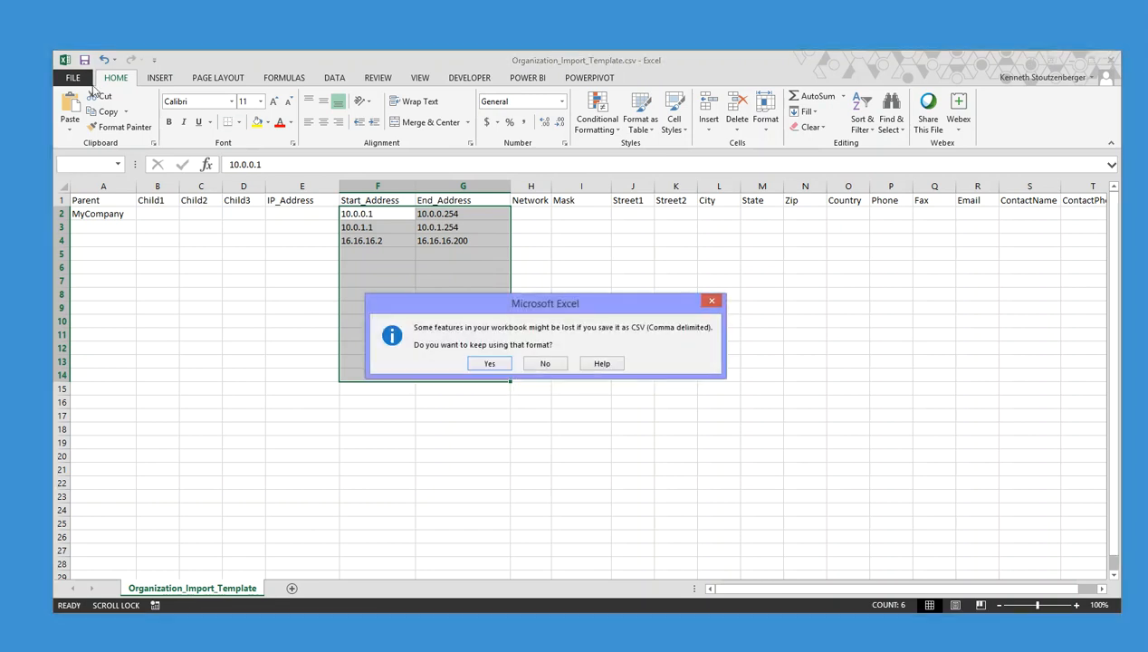
pyautogui.click(495, 367)
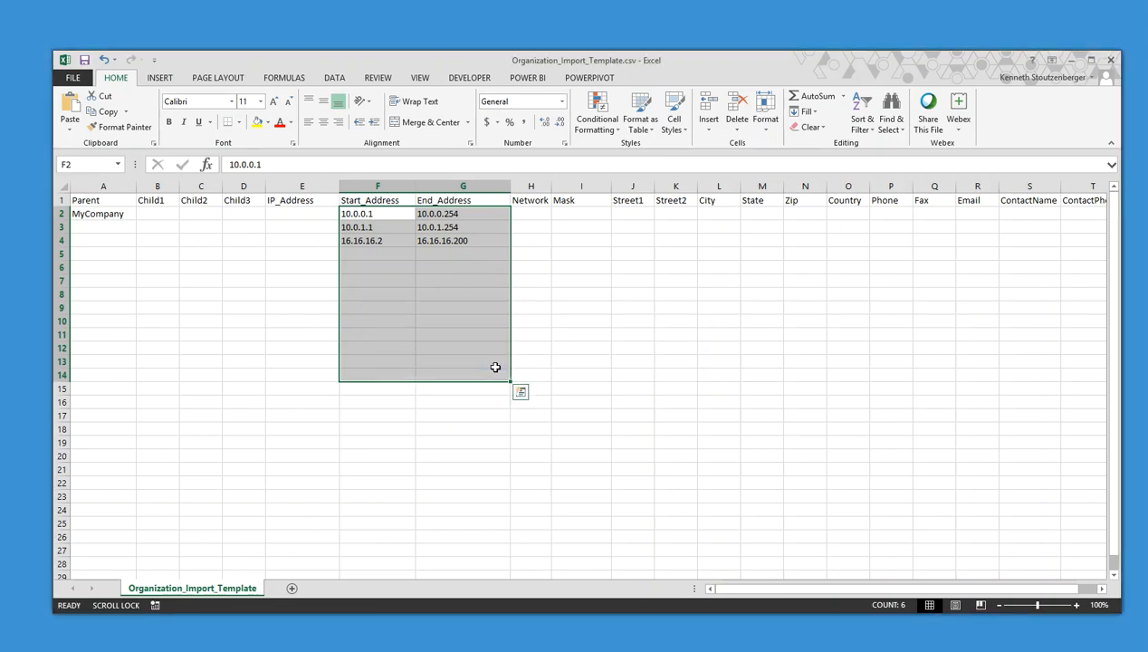
pyautogui.hotkey('alt', 'Tab')
pyautogui.hotkey('alt', 'Tab')
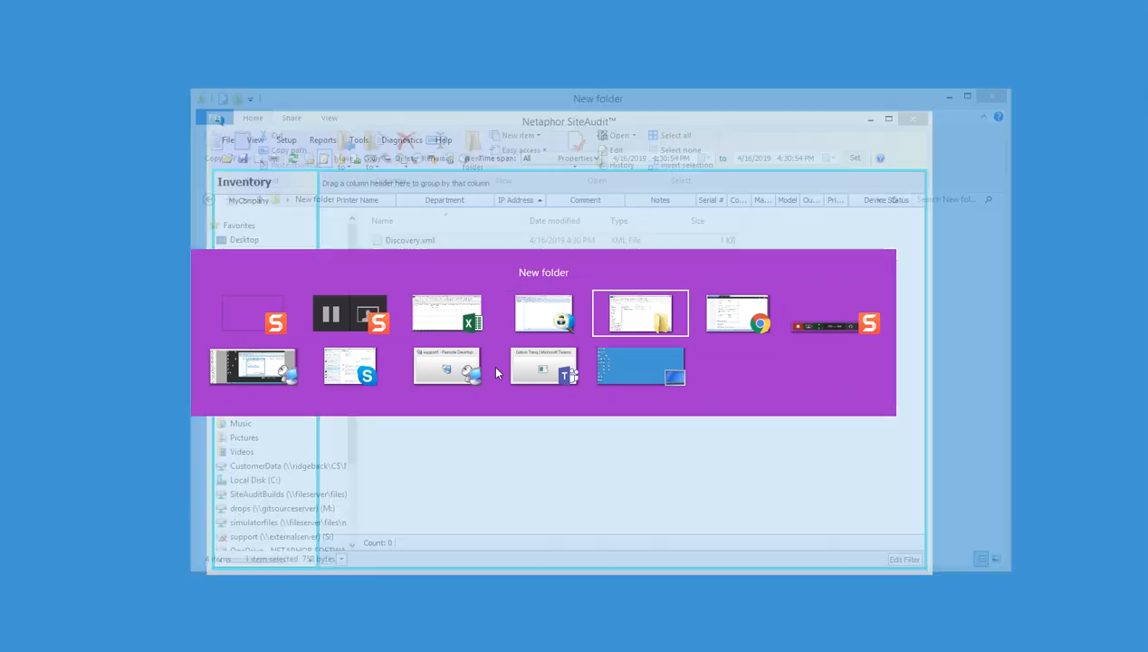
# Rerun Organization.exe to regenerate Discovery.xml with the three address ranges
pyautogui.doubleClick(412, 256)
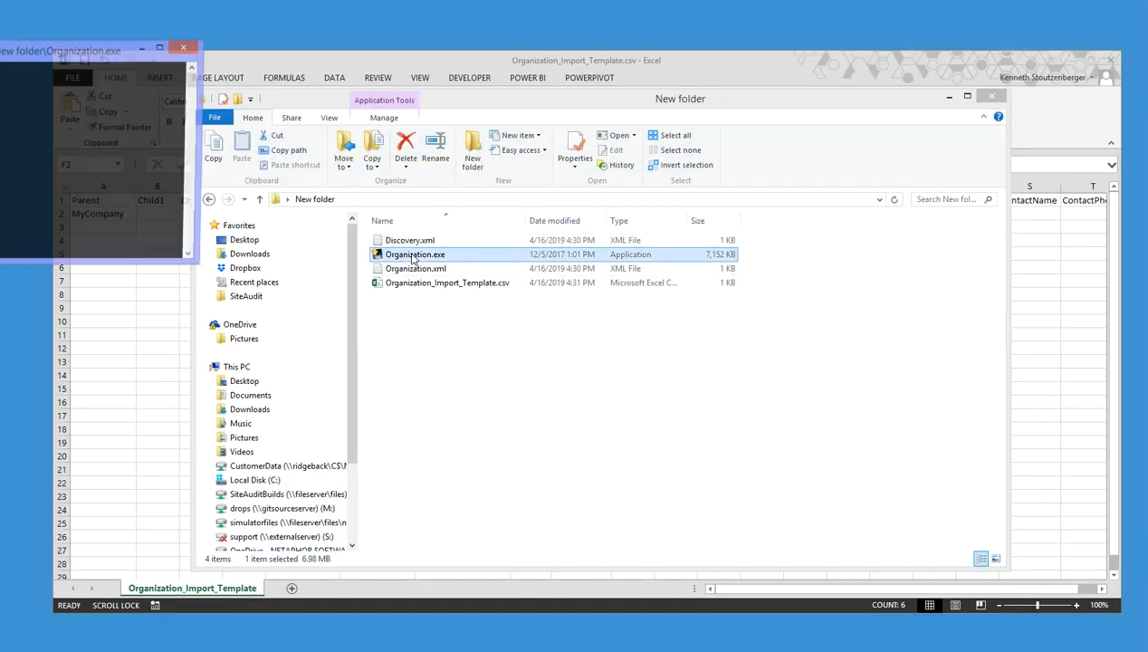
pyautogui.click(391, 242)
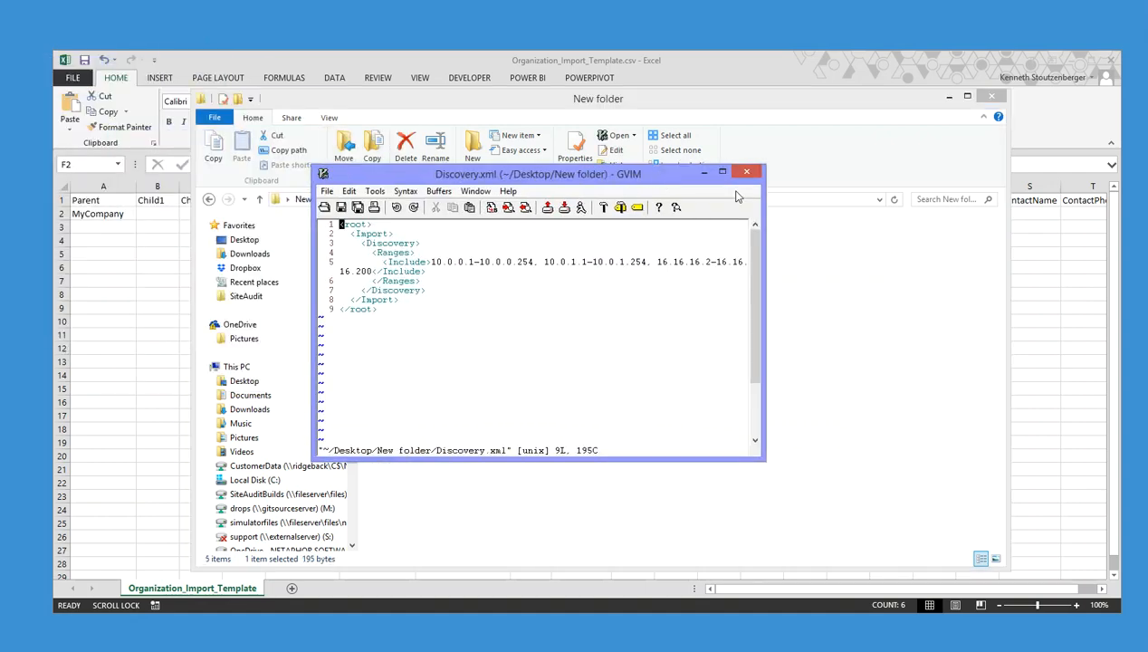
pyautogui.click(746, 171)
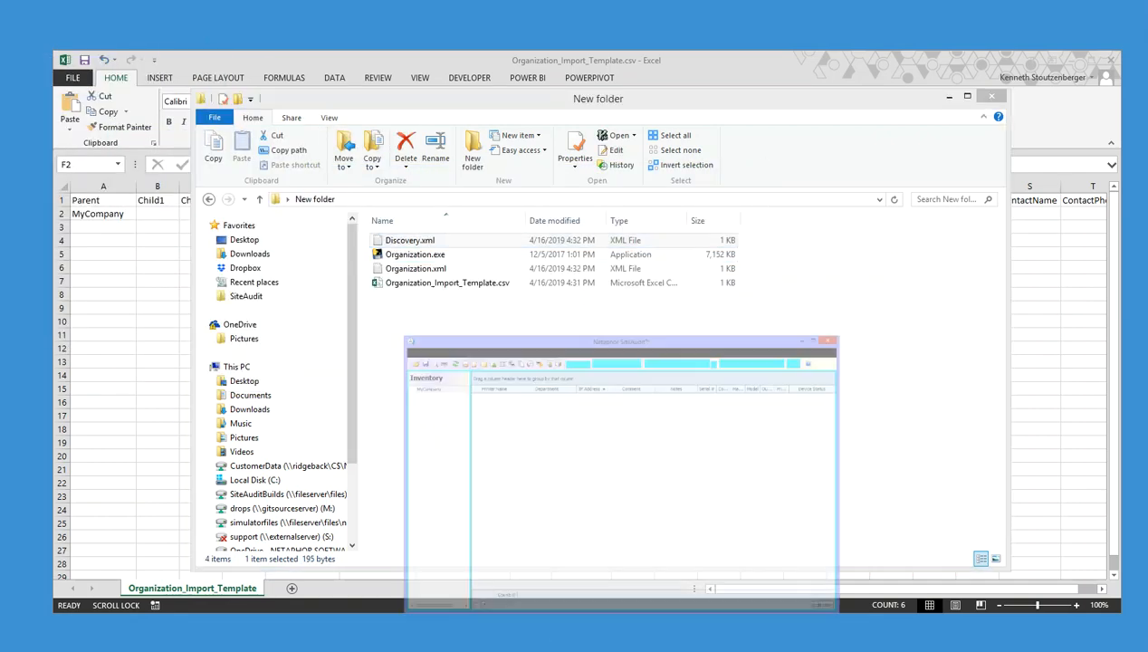
# Import the regenerated Discovery.xml via Tools > Import, acknowledge success and close
pyautogui.click(359, 141)
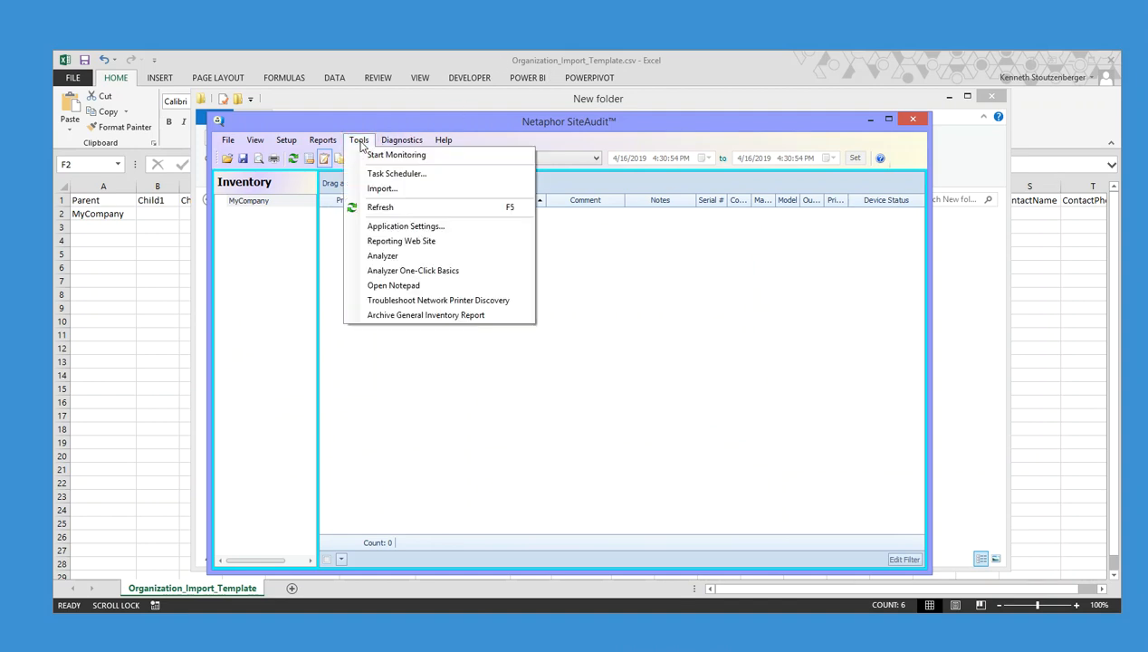
pyautogui.click(382, 188)
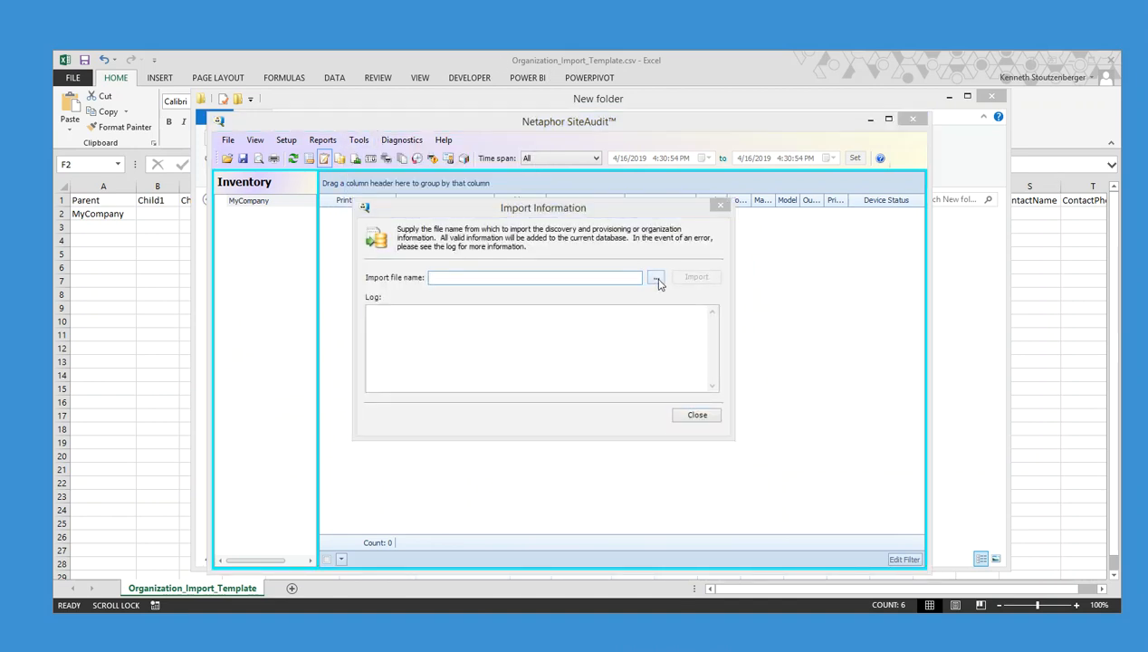
pyautogui.click(656, 279)
pyautogui.click(534, 242)
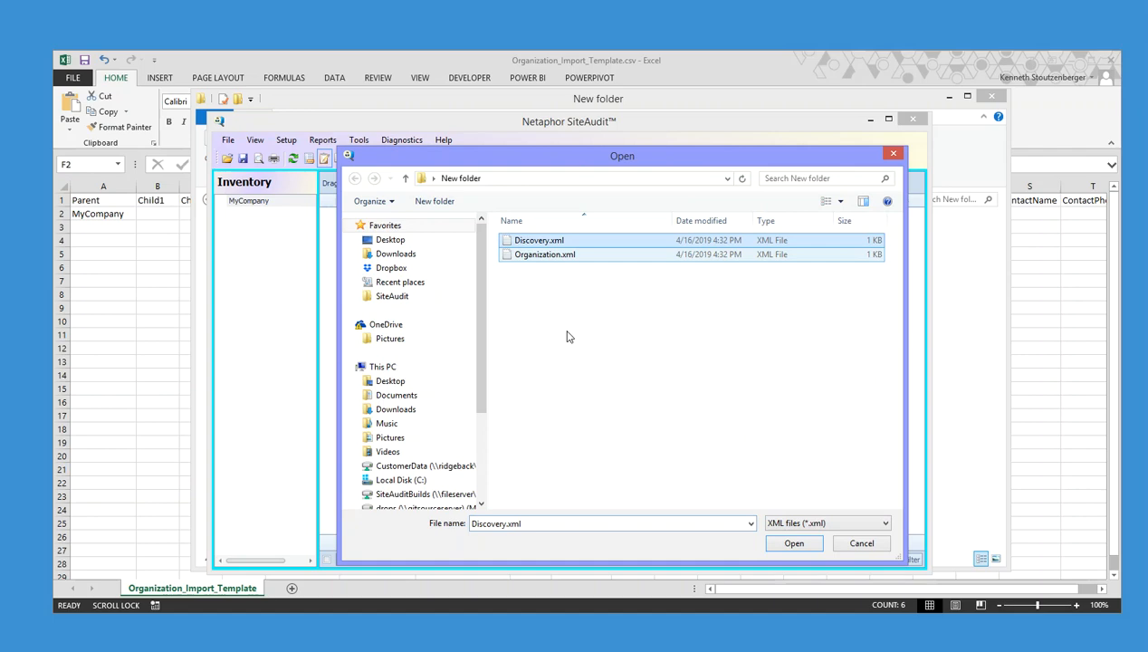
pyautogui.click(794, 543)
pyautogui.click(696, 278)
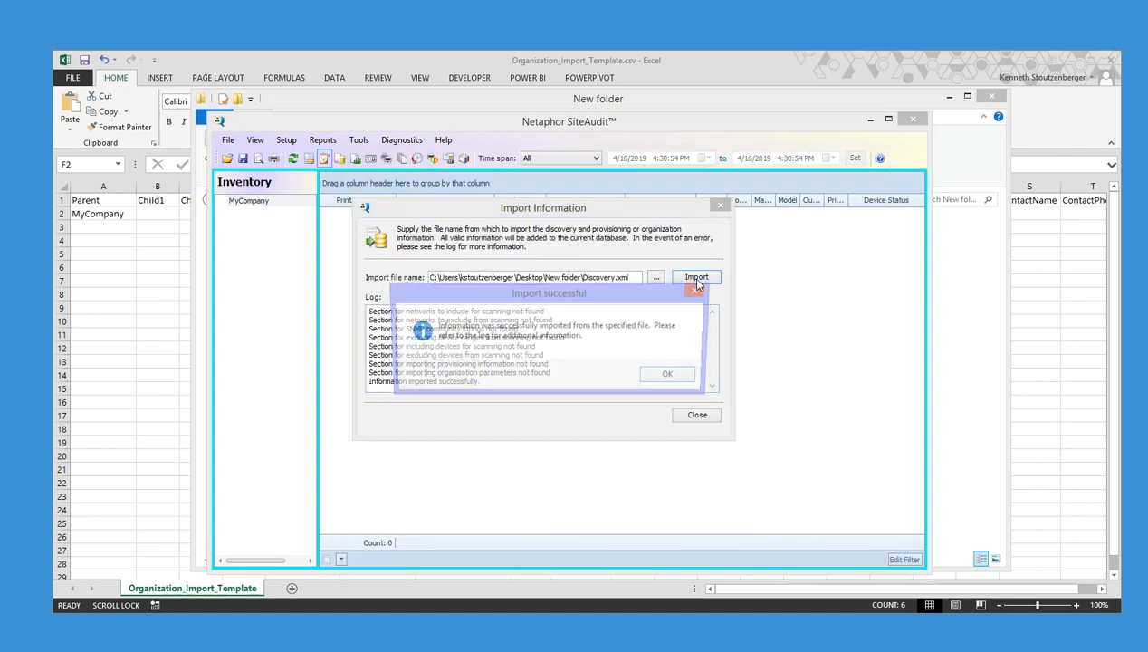
pyautogui.click(673, 377)
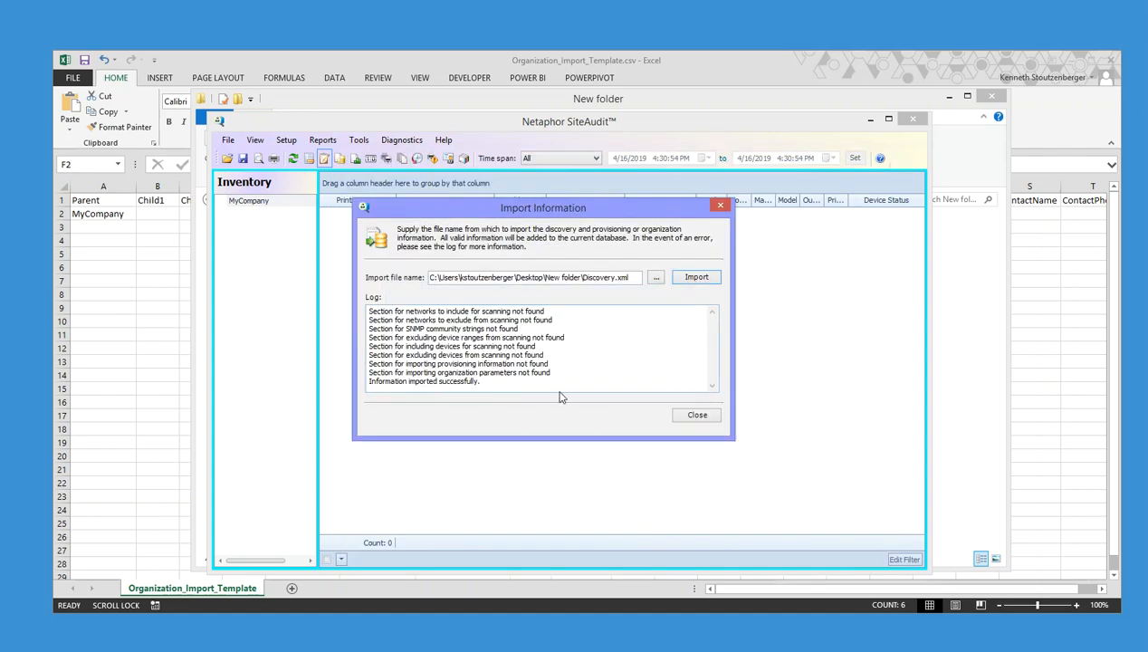
pyautogui.click(697, 415)
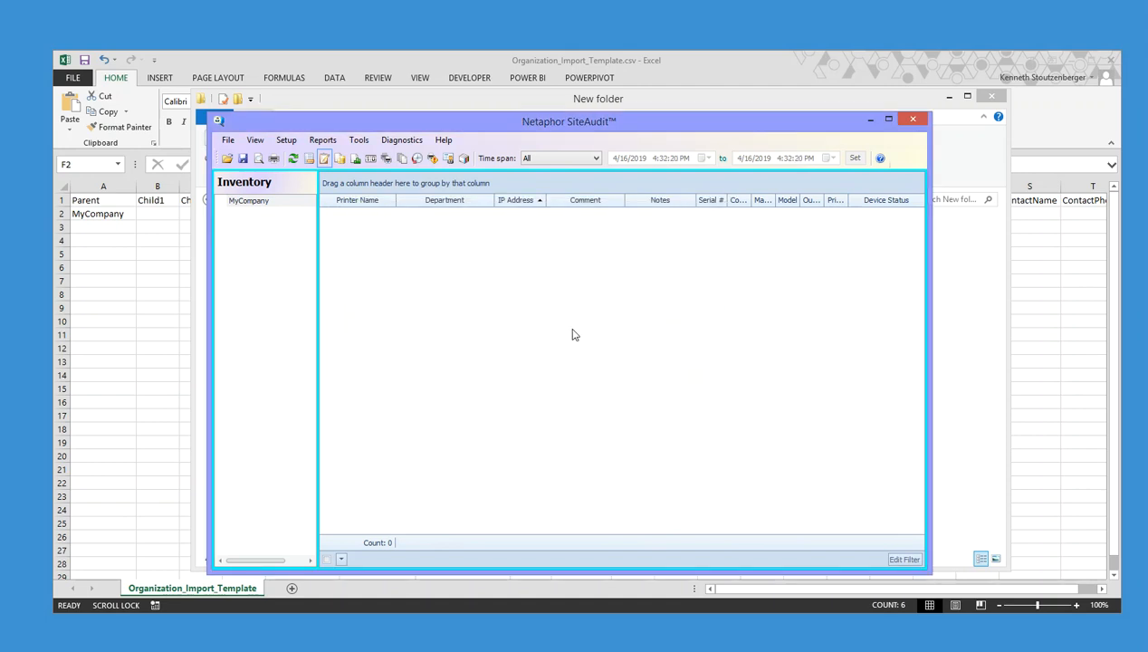
# Open Discovery Configuration and find the imported range 10.0.0.1–10.0.0.254 under Devices
pyautogui.click(287, 140)
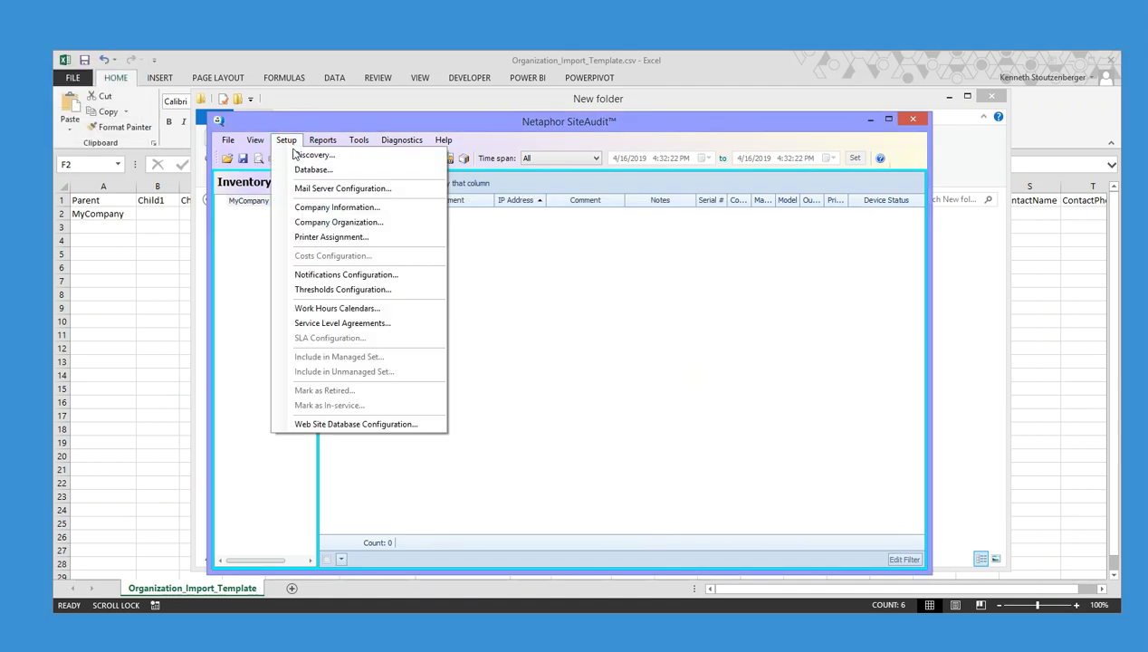
pyautogui.click(295, 155)
pyautogui.click(422, 186)
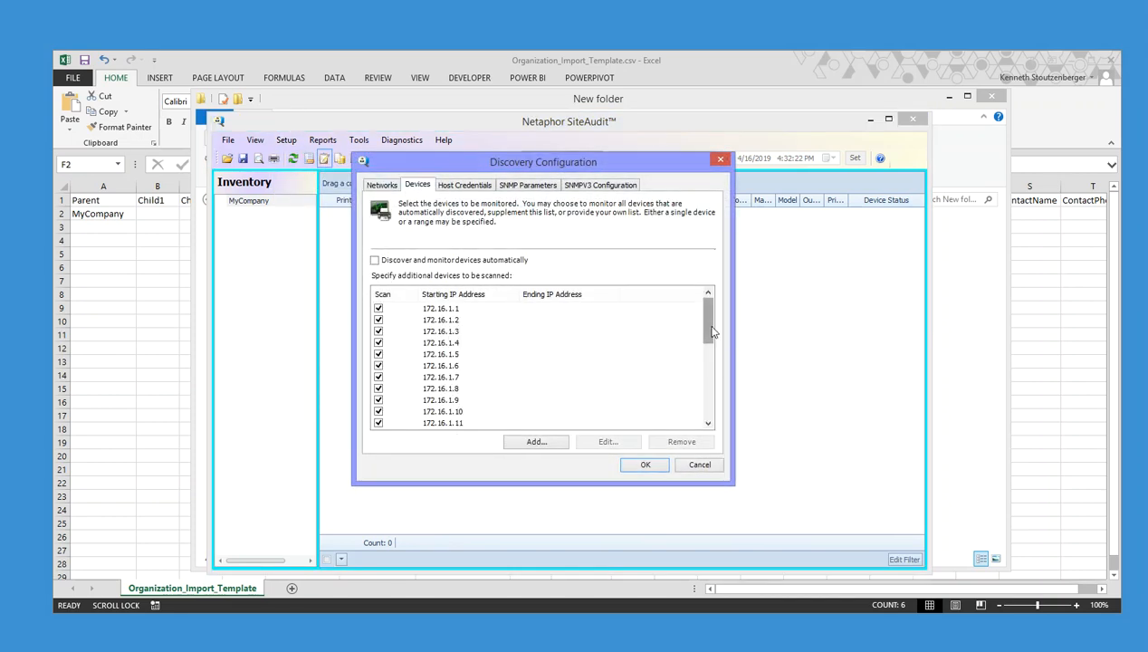
pyautogui.moveTo(707, 319); pyautogui.dragTo(707, 403)
pyautogui.click(531, 401)
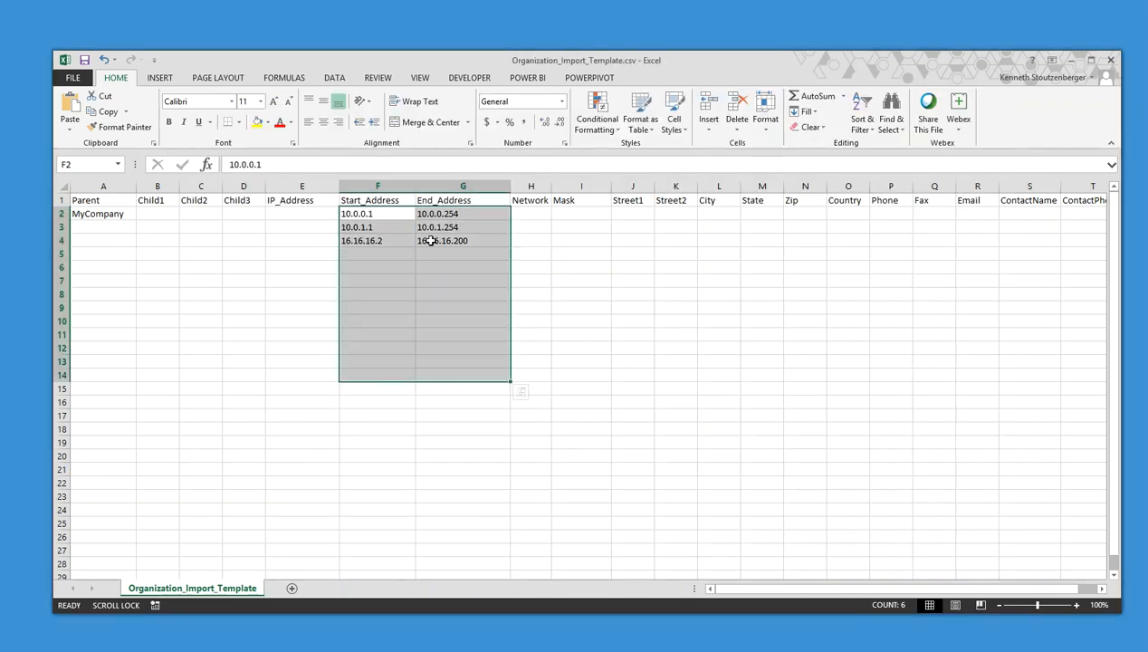
# Compare the F2:G4 ranges with the device list and confirm the Networks list is empty
pyautogui.moveTo(443, 240); pyautogui.dragTo(383, 217)
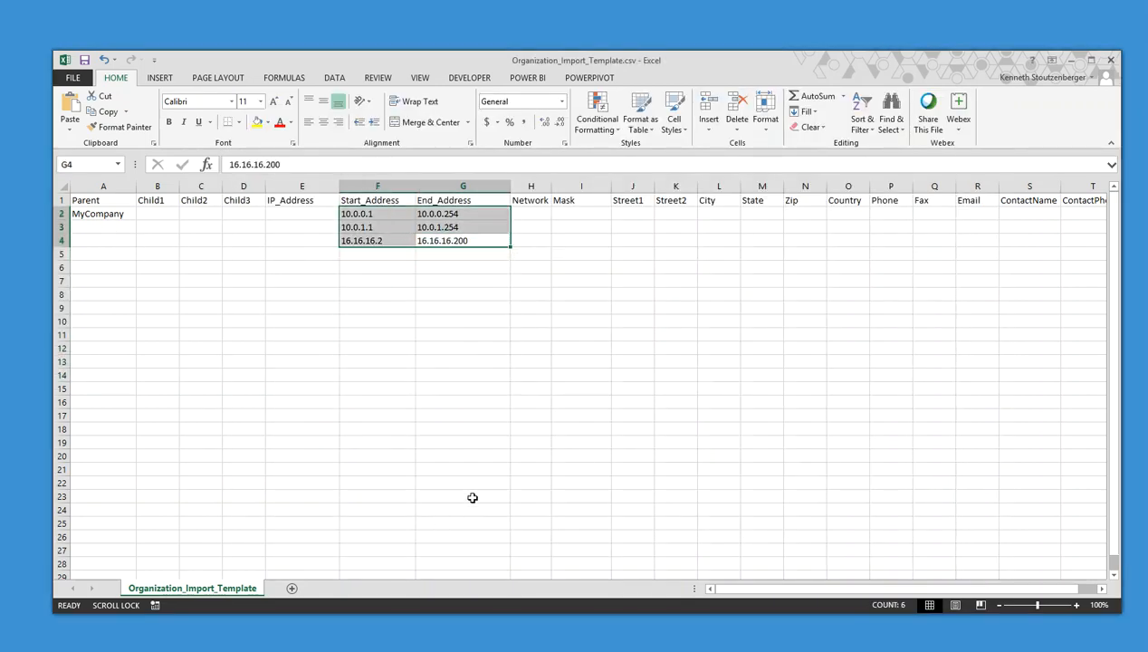
pyautogui.hotkey('alt', 'Tab')
pyautogui.click(457, 423)
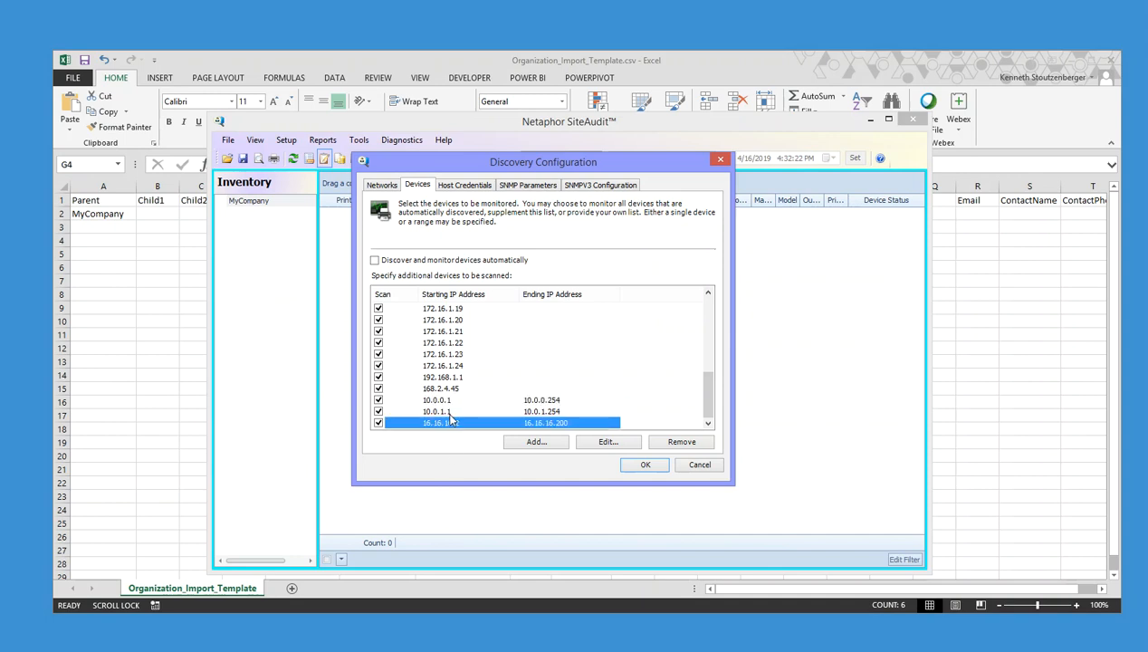
pyautogui.click(448, 413)
pyautogui.click(436, 401)
pyautogui.click(381, 185)
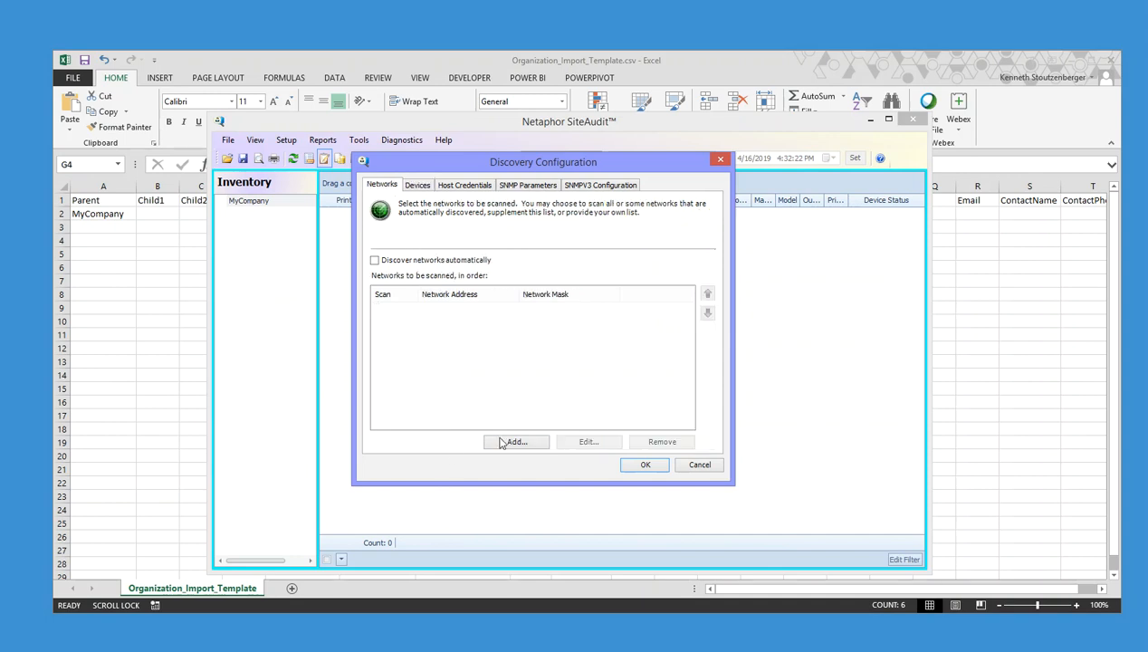
pyautogui.click(195, 238)
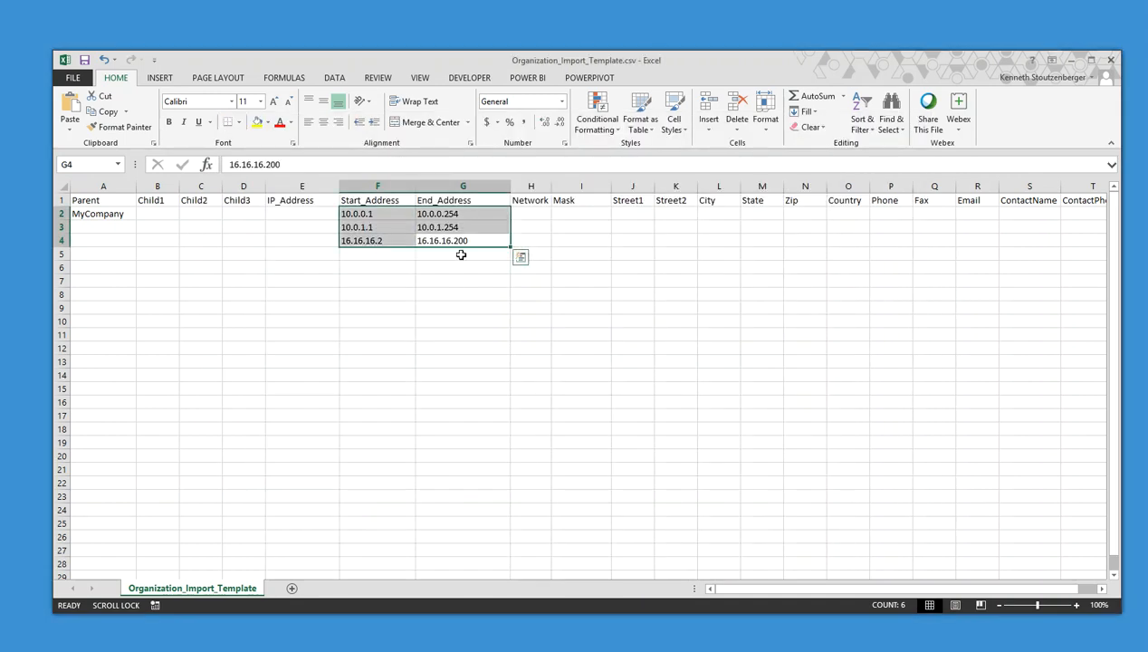
# Clear the ranges in F2:G4, then enter networks 10.0.0.0 and 10.2.2.0, each with mask 255.255.255.0
pyautogui.press('Delete')
pyautogui.click(531, 214)
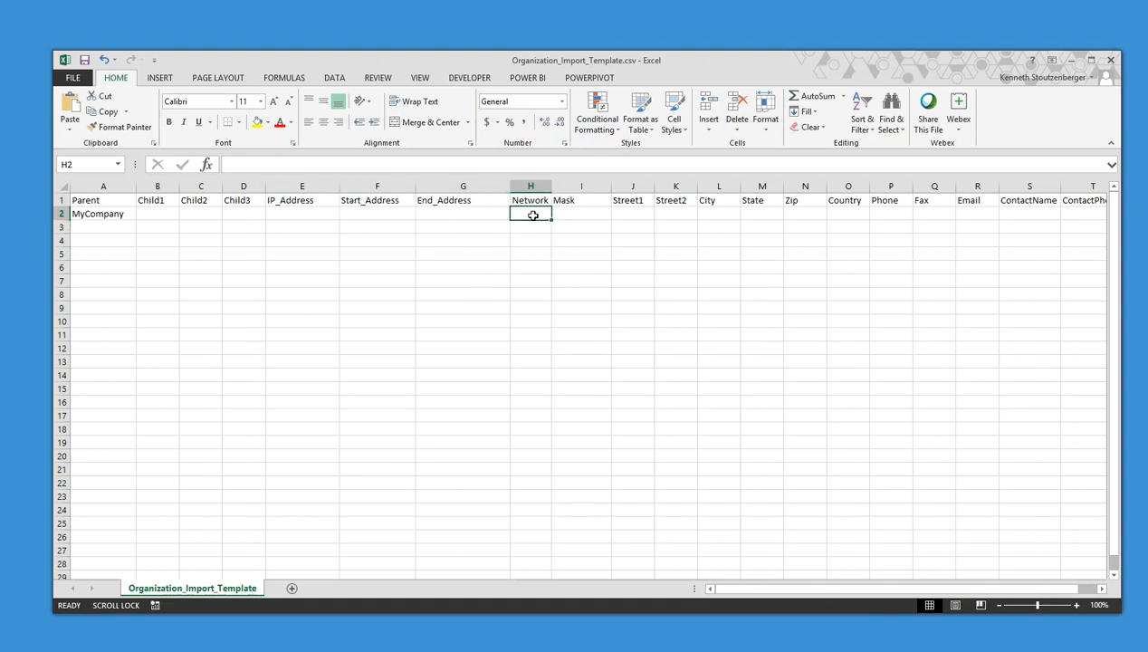
pyautogui.write('10.0.0.0')
pyautogui.press('Tab')
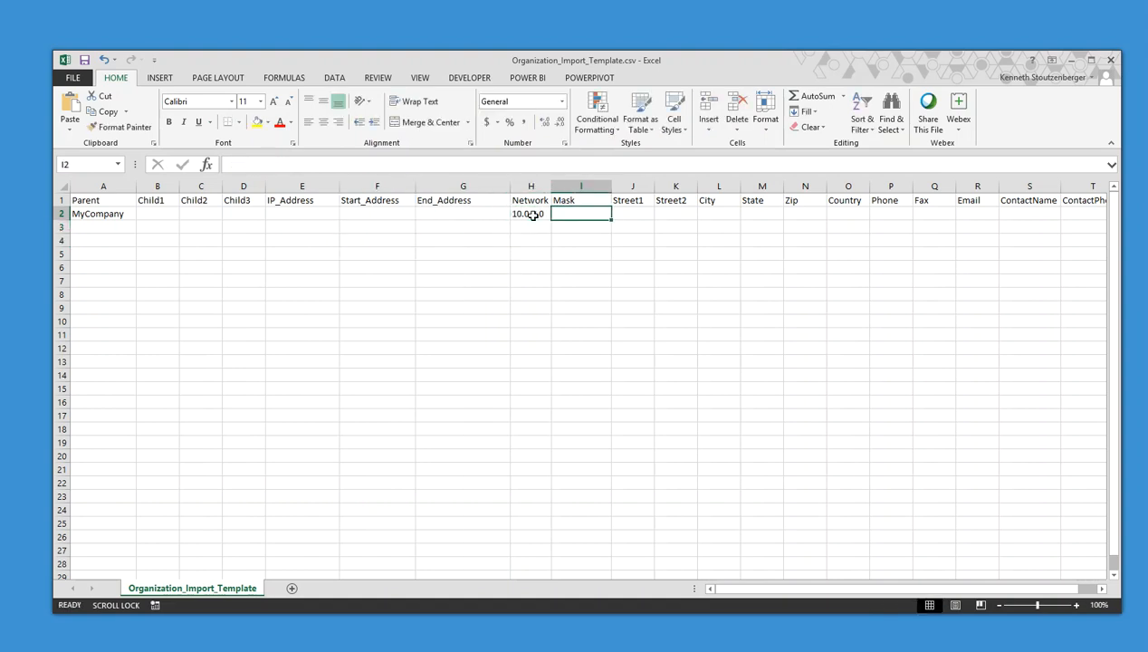
pyautogui.write('255.255.255')
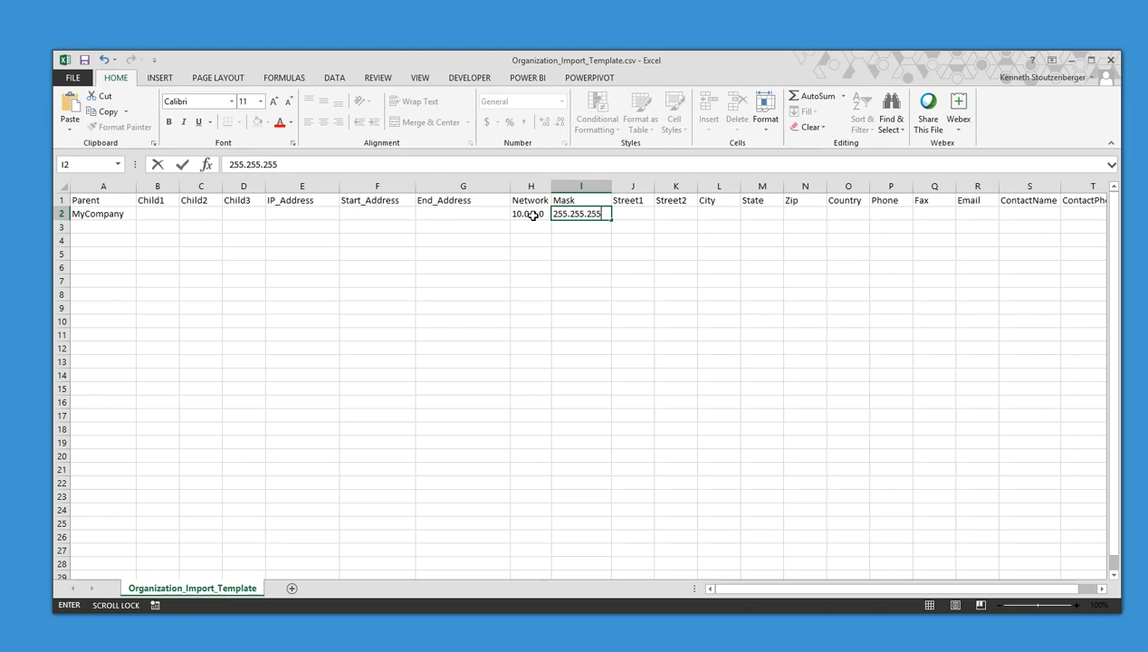
pyautogui.write('.0')
pyautogui.click(533, 224)
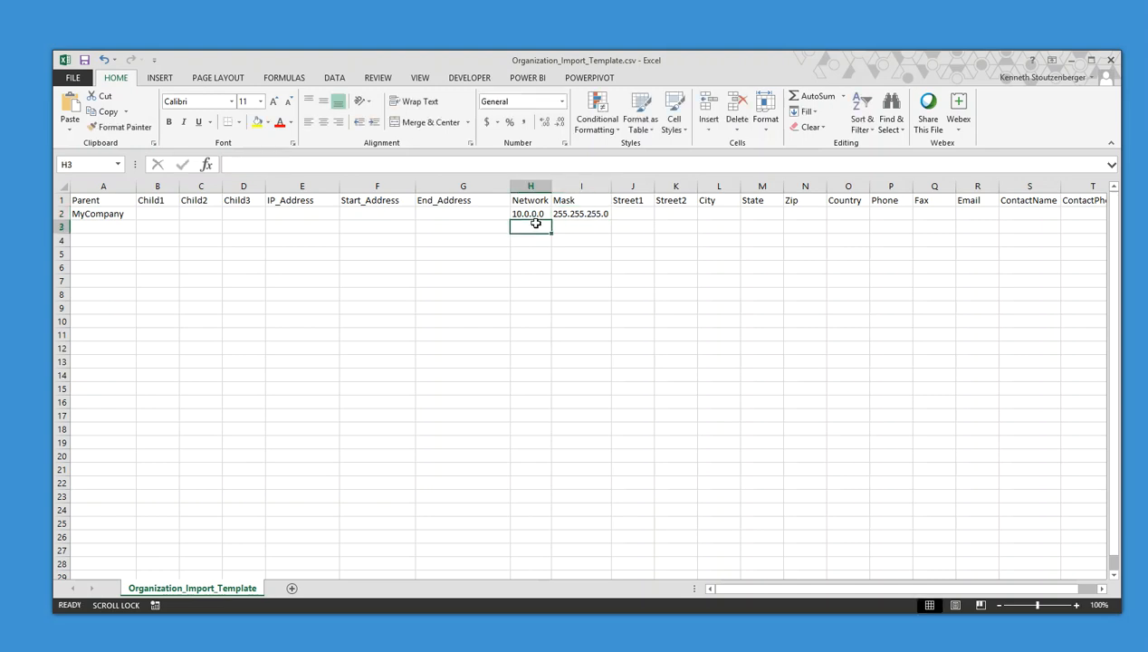
pyautogui.write('10.2.2')
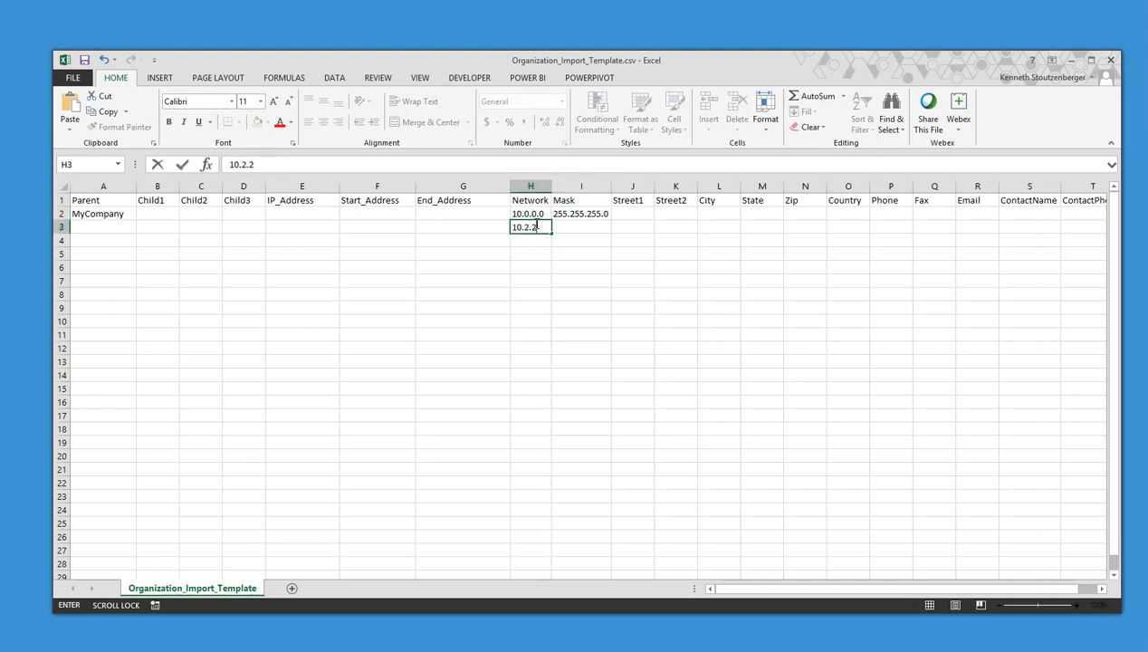
pyautogui.write('.0')
pyautogui.press('Tab')
pyautogui.write('255.')
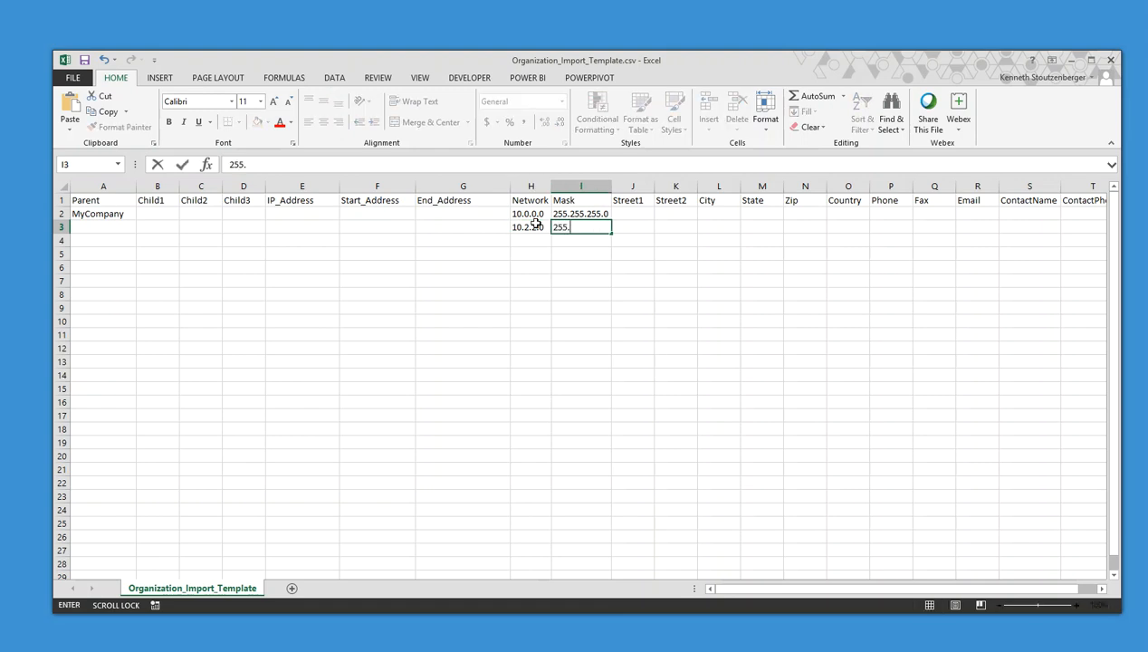
pyautogui.write('255.255.0')
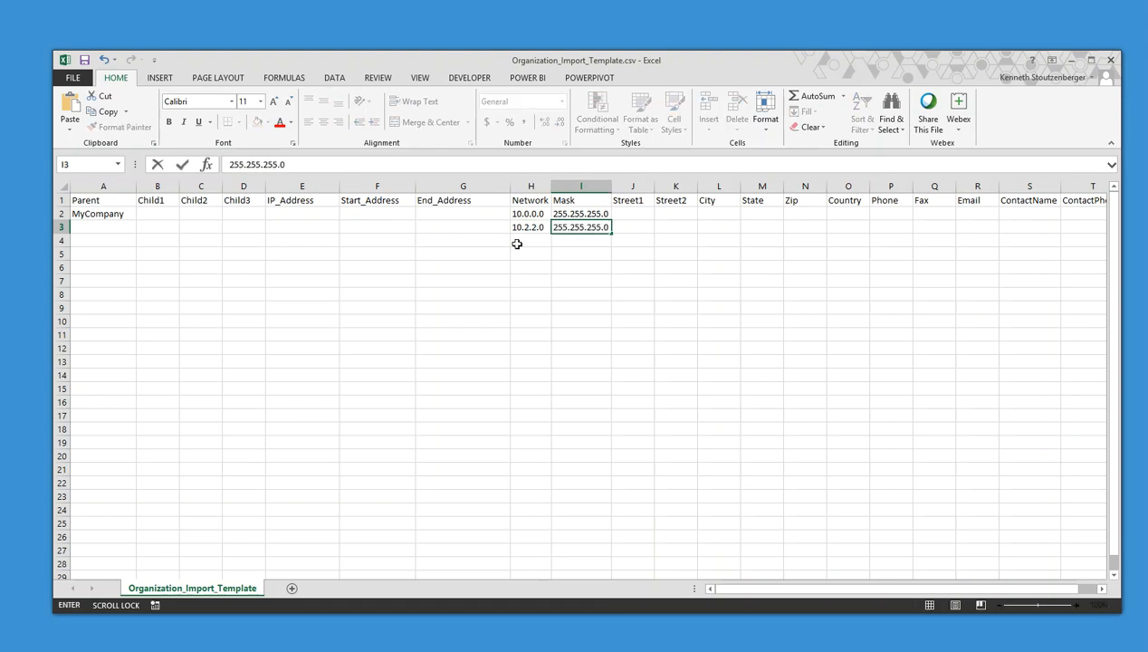
pyautogui.click(523, 240)
# Add network 16.16.0.0 with mask 255.255.0.0 and 192.16.5.0 with its mask, then widen column H
pyautogui.write('16.16.0.0')
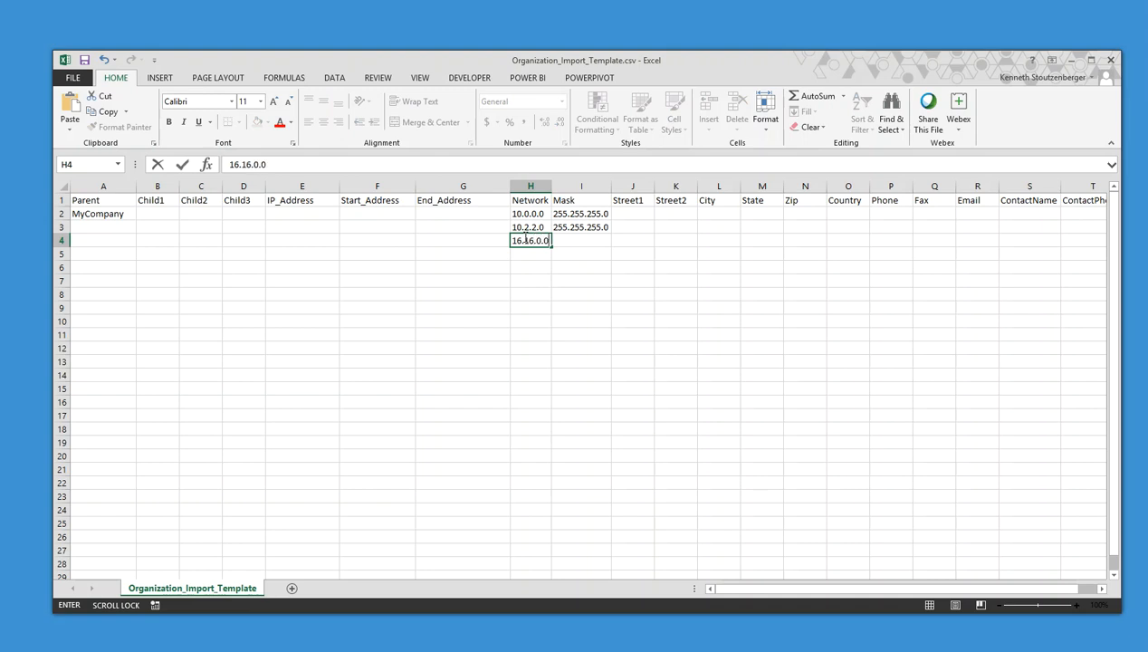
pyautogui.press('Tab')
pyautogui.write('255.')
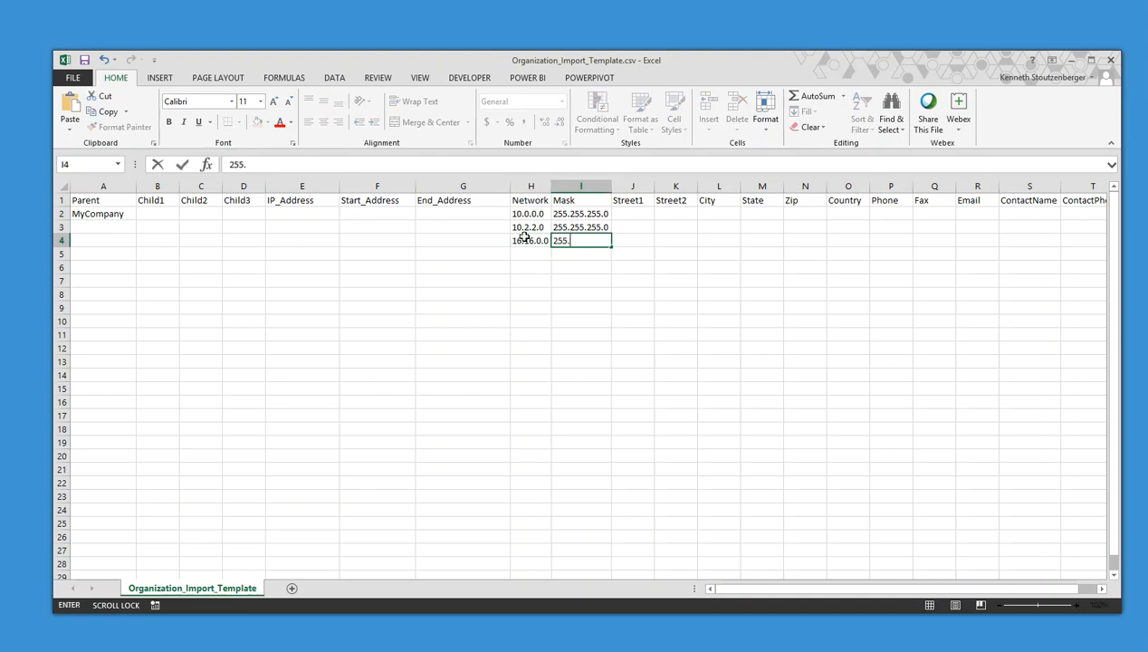
pyautogui.write('255.255')
pyautogui.press('BackSpace')
pyautogui.press('BackSpace')
pyautogui.press('BackSpace')
pyautogui.press('Return')
pyautogui.write('192.')
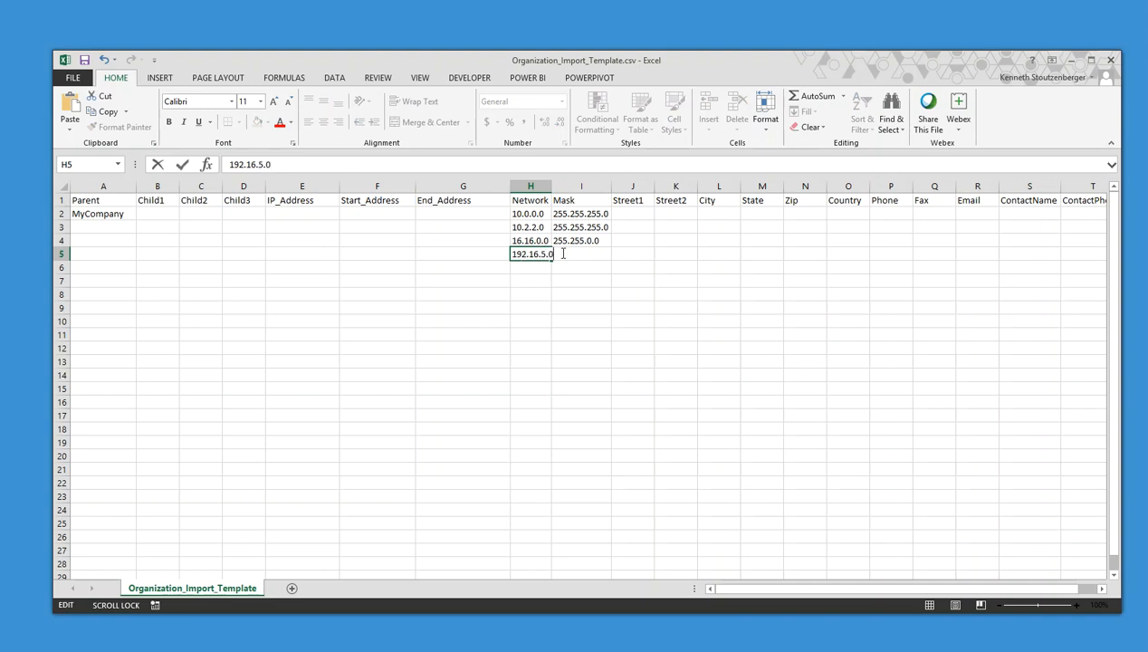
pyautogui.write('16.5.0')
pyautogui.press('Tab')
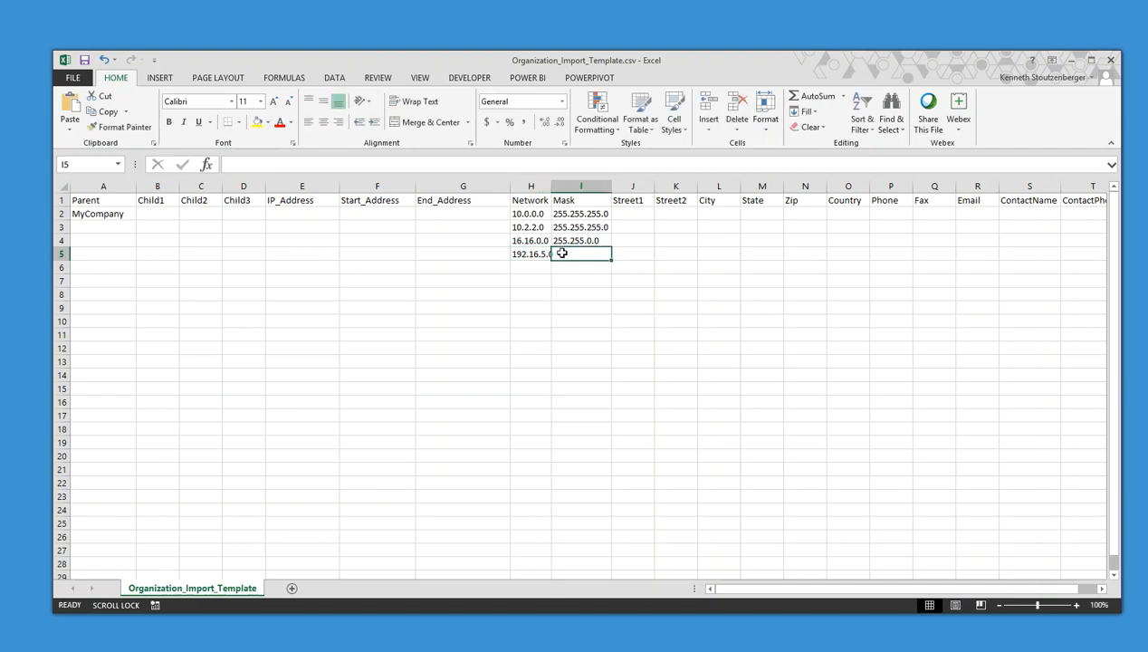
pyautogui.write('255.2558.2')
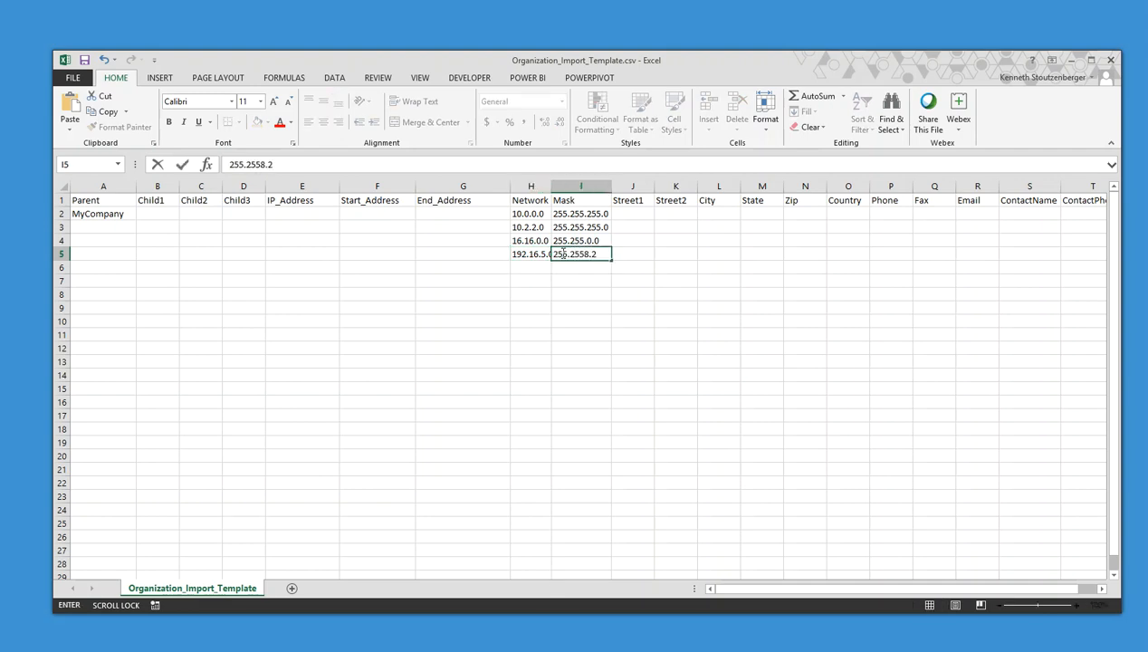
pyautogui.write('52.0')
pyautogui.click(565, 307)
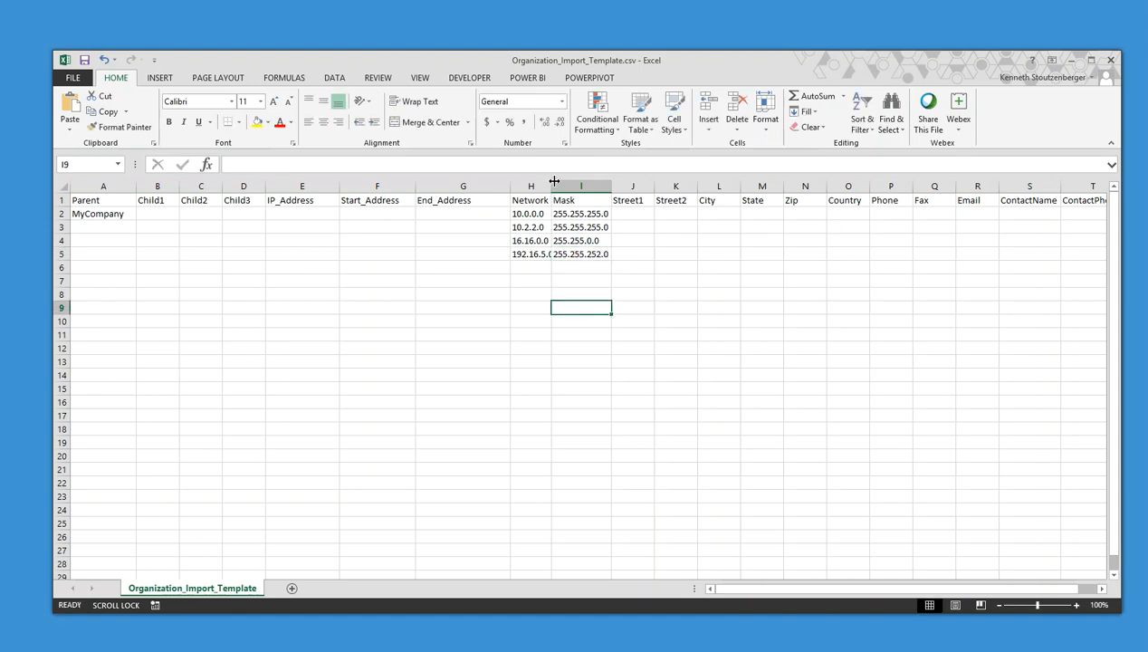
pyautogui.moveTo(550, 184); pyautogui.dragTo(597, 240)
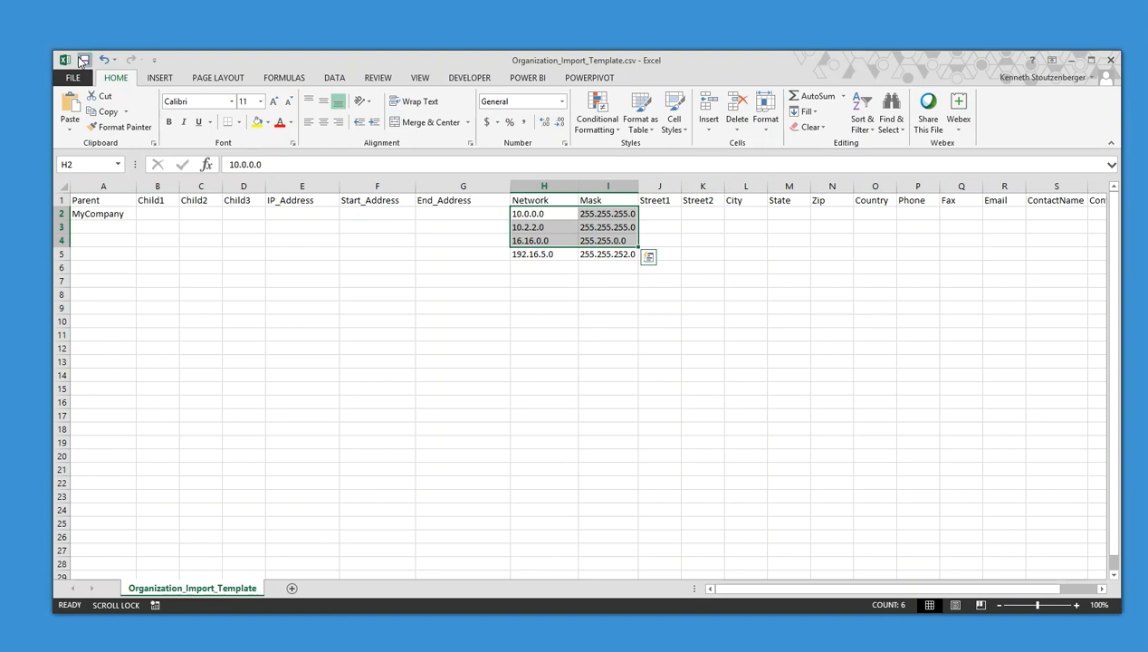
# Save the template as CSV and run Organization.exe to generate Discovery.xml
pyautogui.click(84, 60)
pyautogui.click(490, 364)
pyautogui.hotkey('alt', 'Tab')
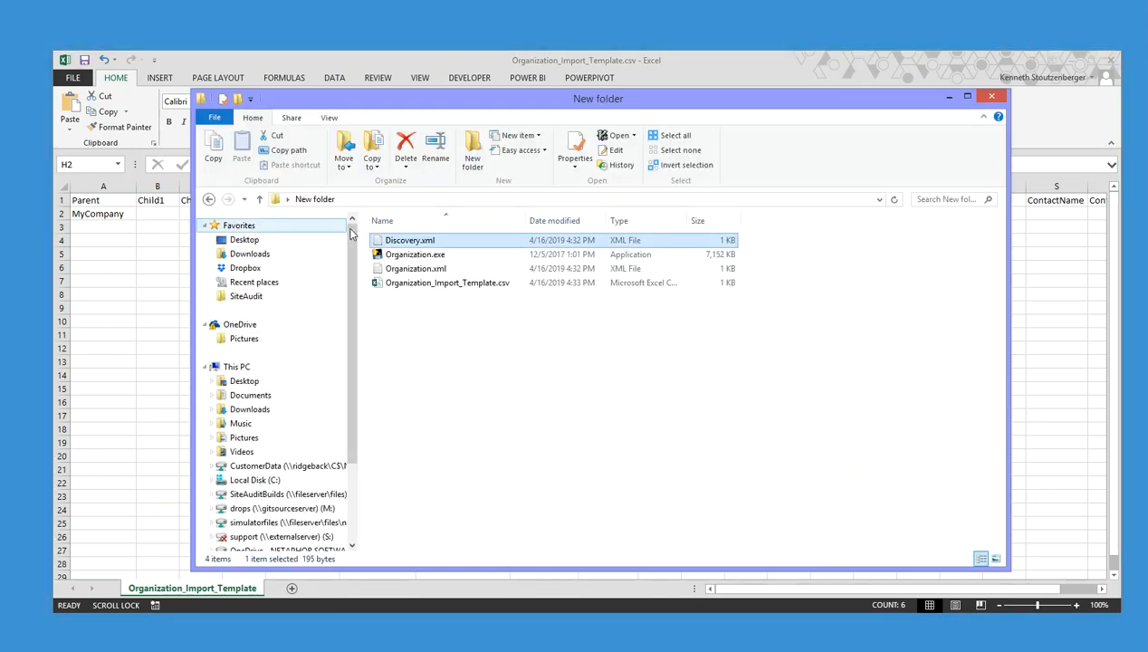
pyautogui.doubleClick(420, 257)
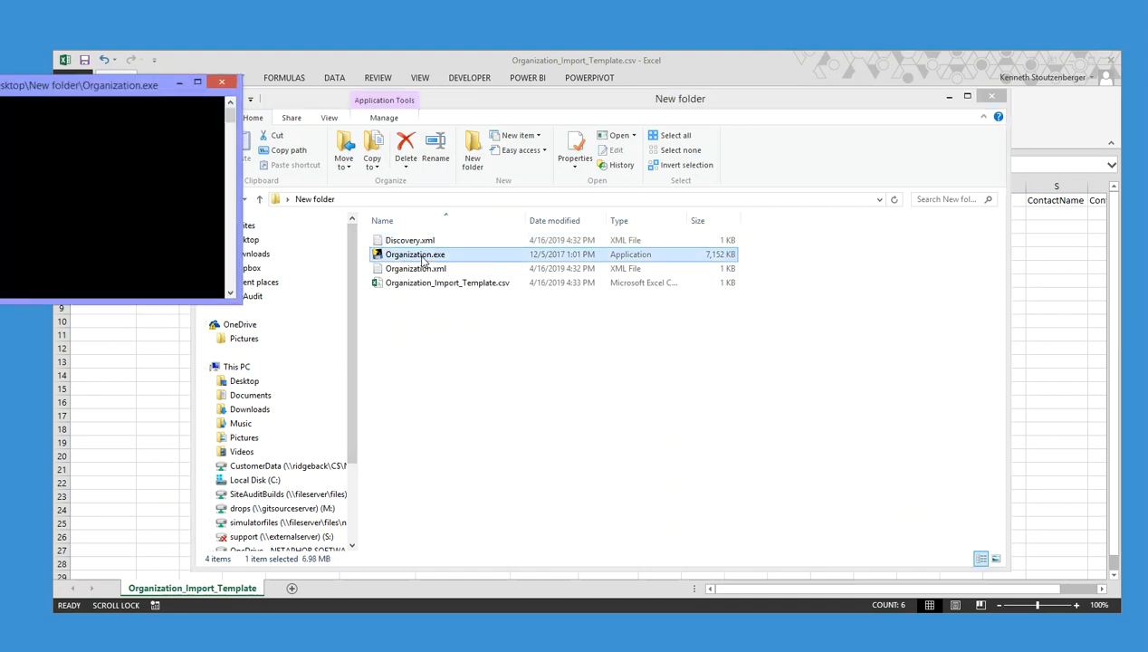
# Import Discovery.xml into SiteAudit through Tools > Import and close the import dialog
pyautogui.hotkey('alt', 'Tab')
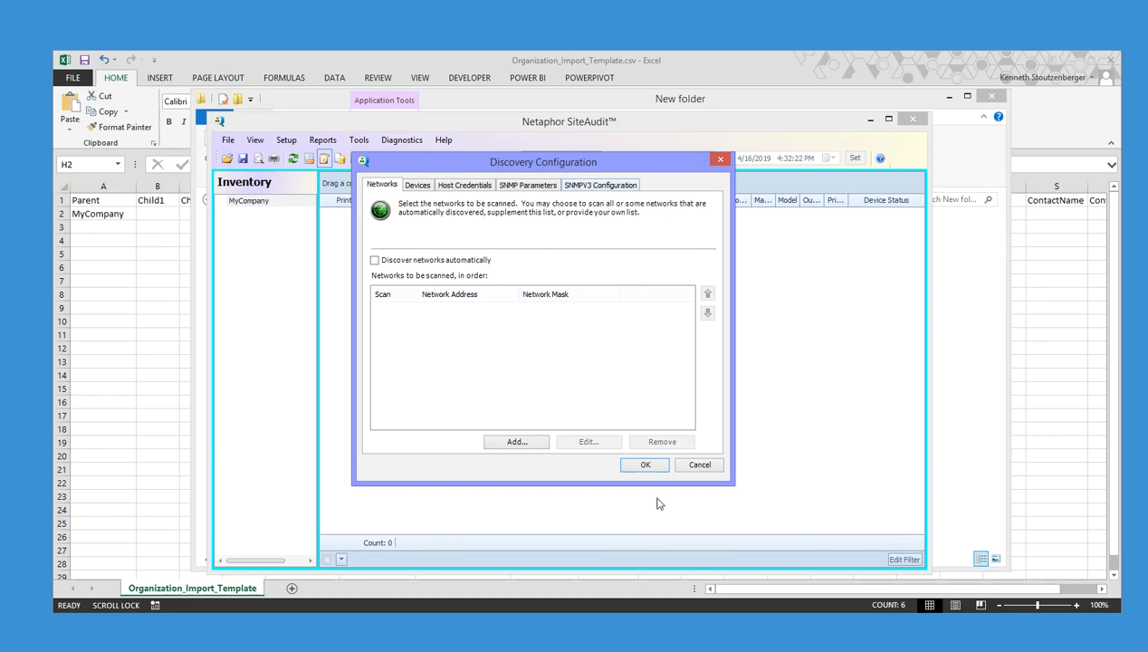
pyautogui.click(707, 466)
pyautogui.click(360, 140)
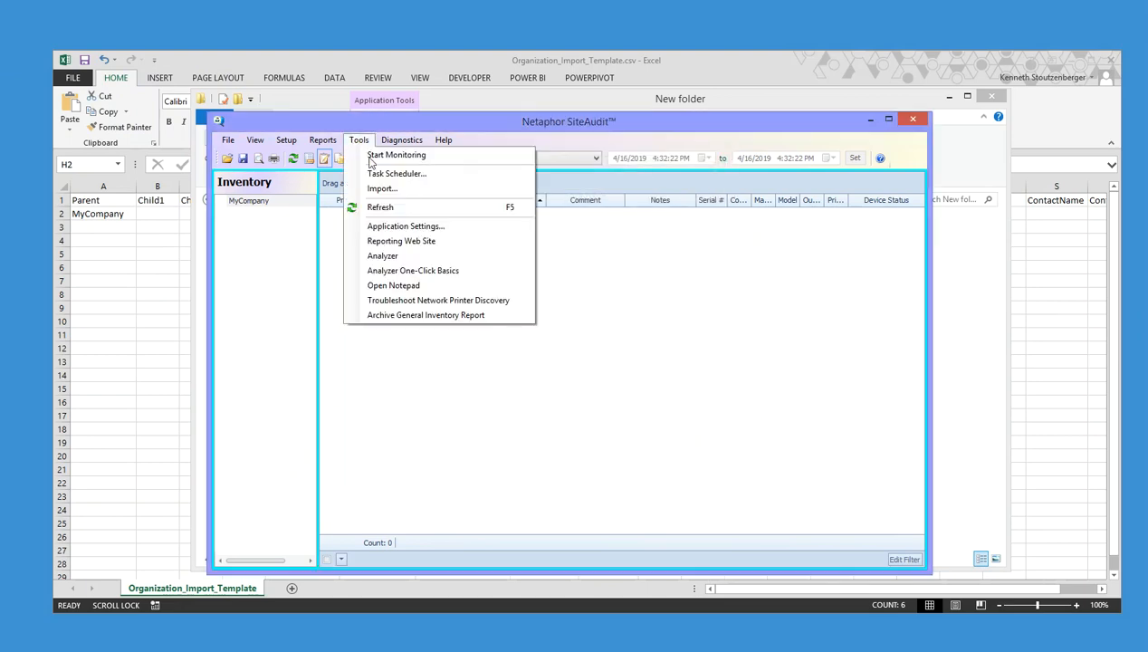
pyautogui.click(380, 187)
pyautogui.click(655, 281)
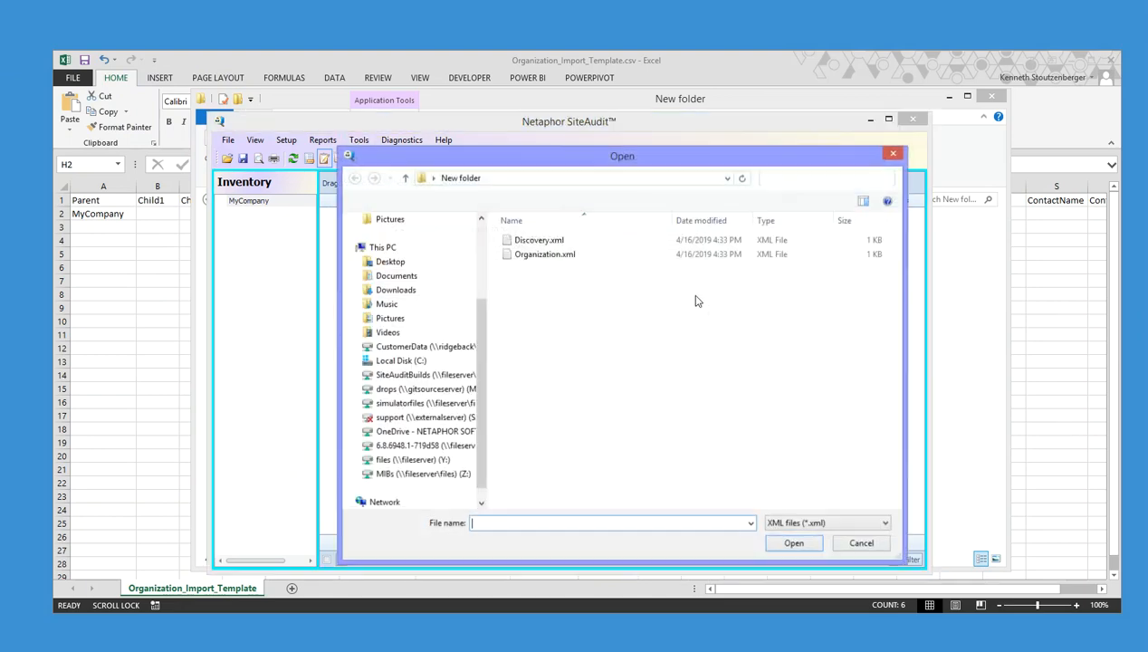
pyautogui.click(534, 241)
pyautogui.click(794, 543)
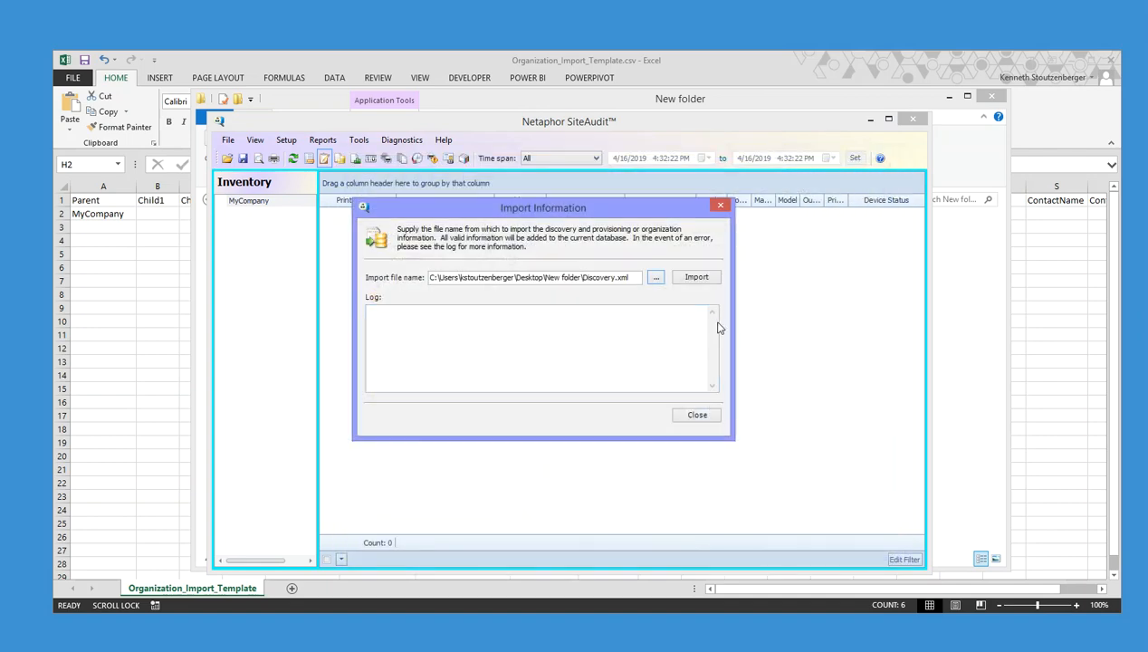
pyautogui.click(694, 277)
pyautogui.click(660, 375)
pyautogui.click(696, 416)
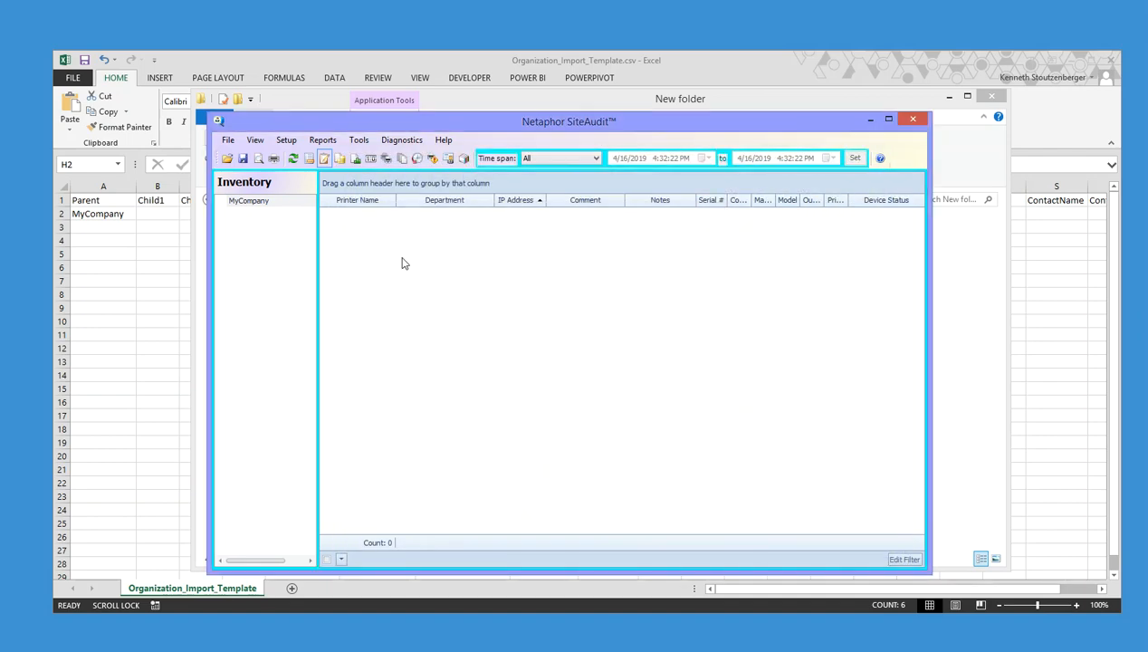
# Check that Setup > Discovery lists the four imported networks from 10.0.0.0, cancel, and return to Excel
pyautogui.click(287, 140)
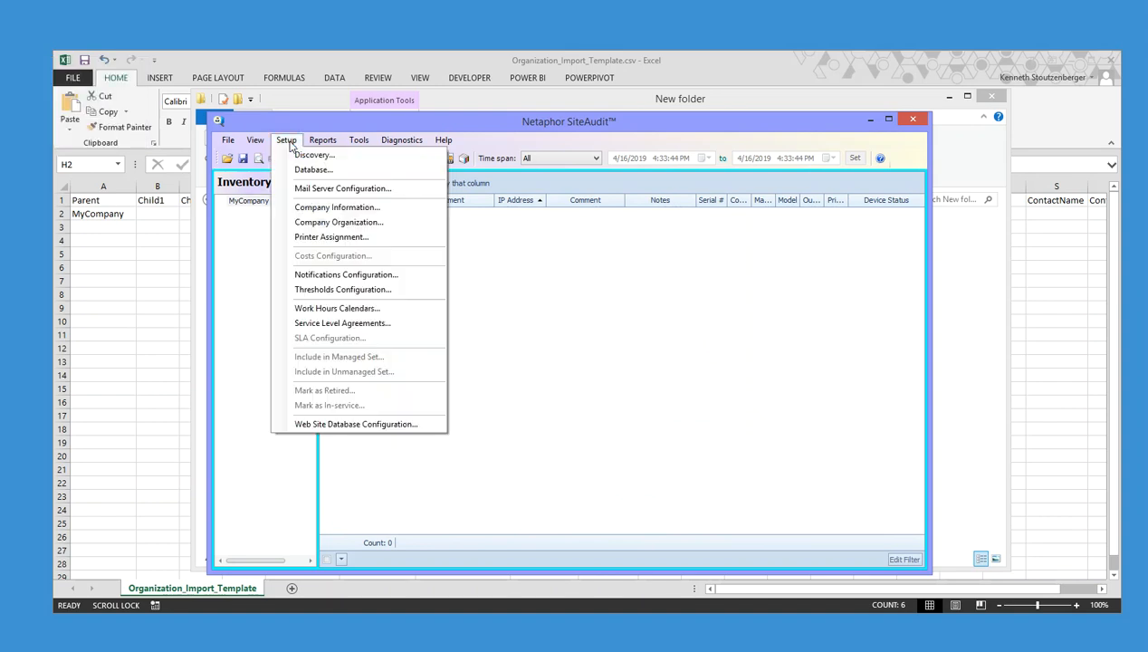
pyautogui.click(311, 155)
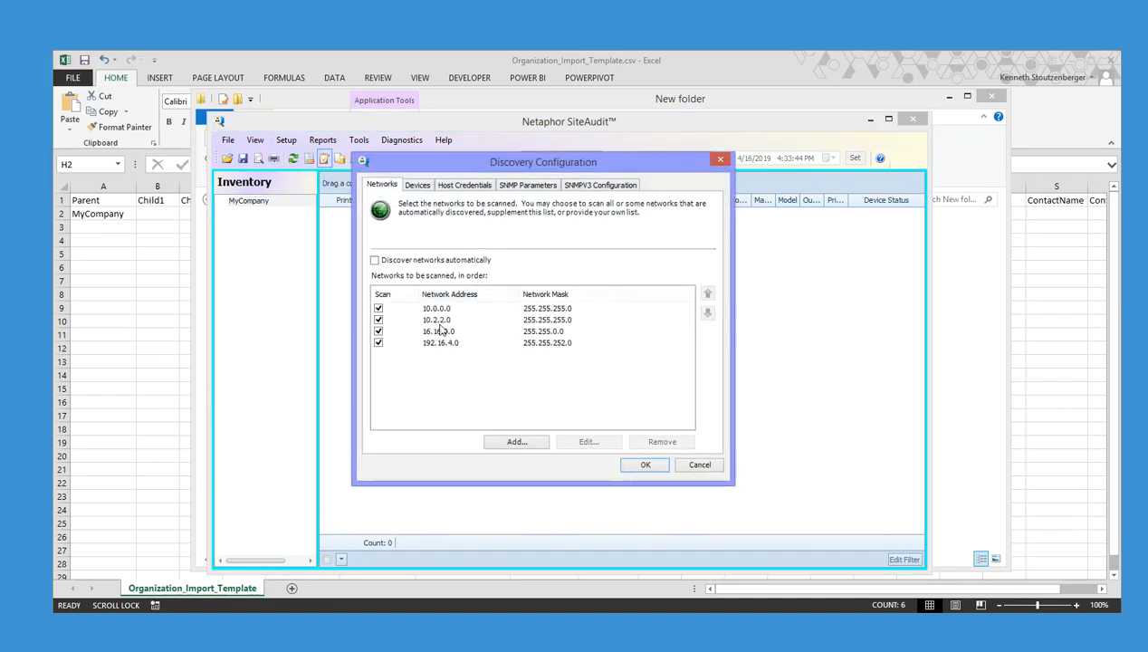
pyautogui.click(431, 312)
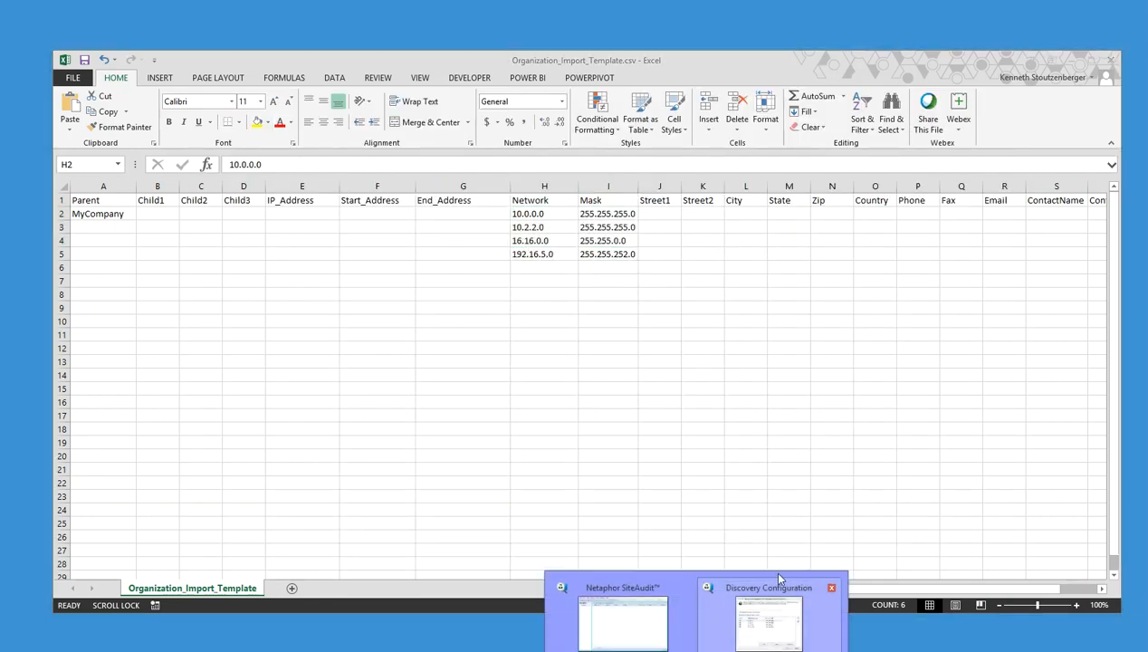
pyautogui.click(770, 572)
pyautogui.click(511, 389)
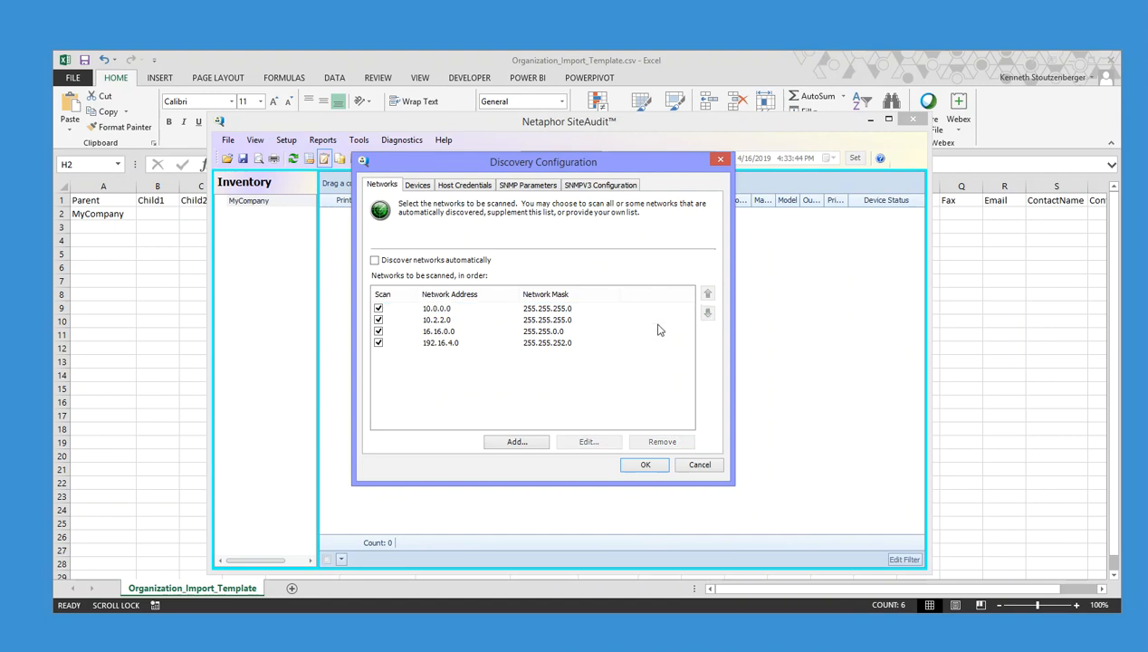
pyautogui.click(700, 466)
pyautogui.hotkey('alt', 'Tab')
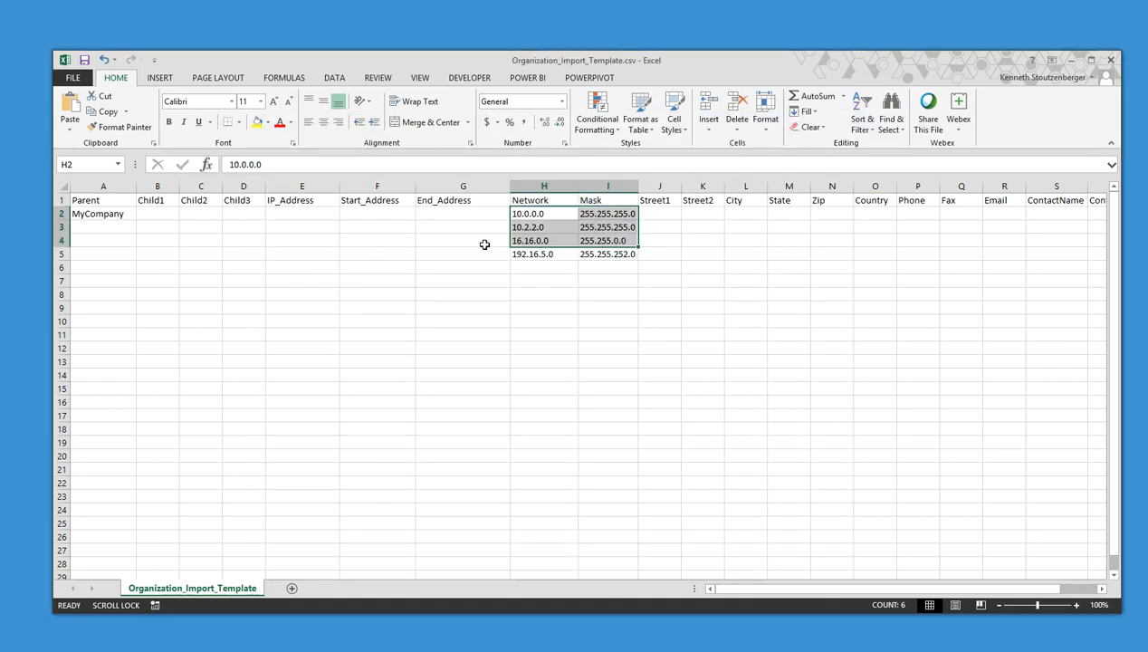
# Highlight the IP_Address rows, the Parent–Start_Address headers, and the Street1–Email headers in the template
pyautogui.click(484, 241)
pyautogui.moveTo(308, 216); pyautogui.dragTo(302, 471)
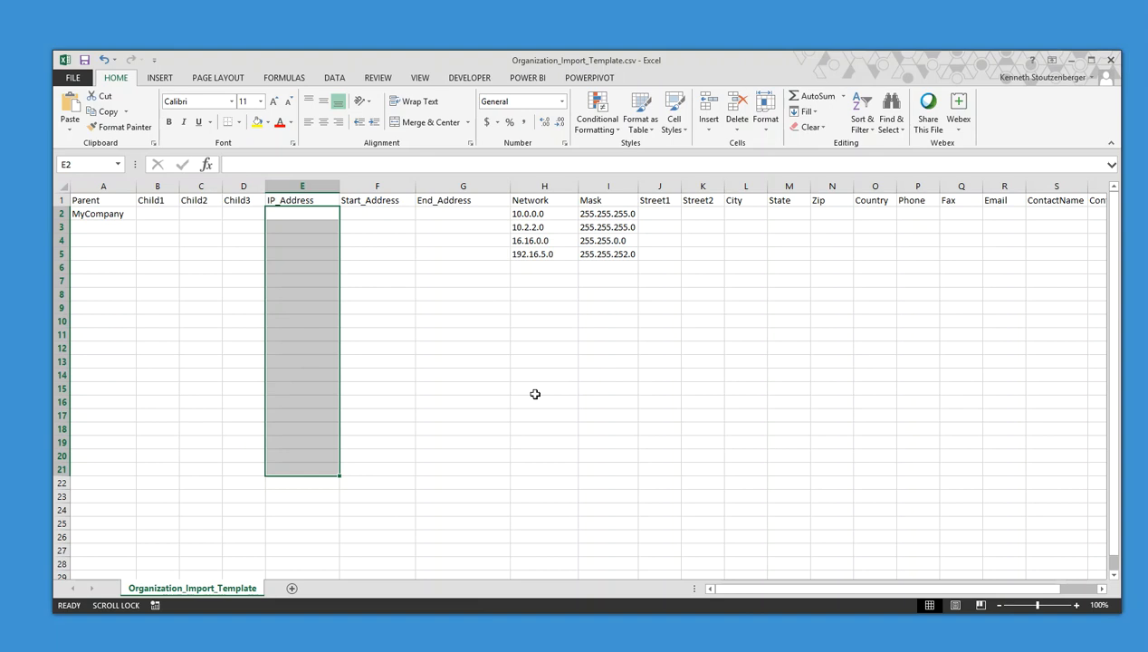
pyautogui.click(150, 200)
pyautogui.moveTo(91, 200); pyautogui.dragTo(469, 210)
pyautogui.moveTo(653, 200); pyautogui.dragTo(981, 217)
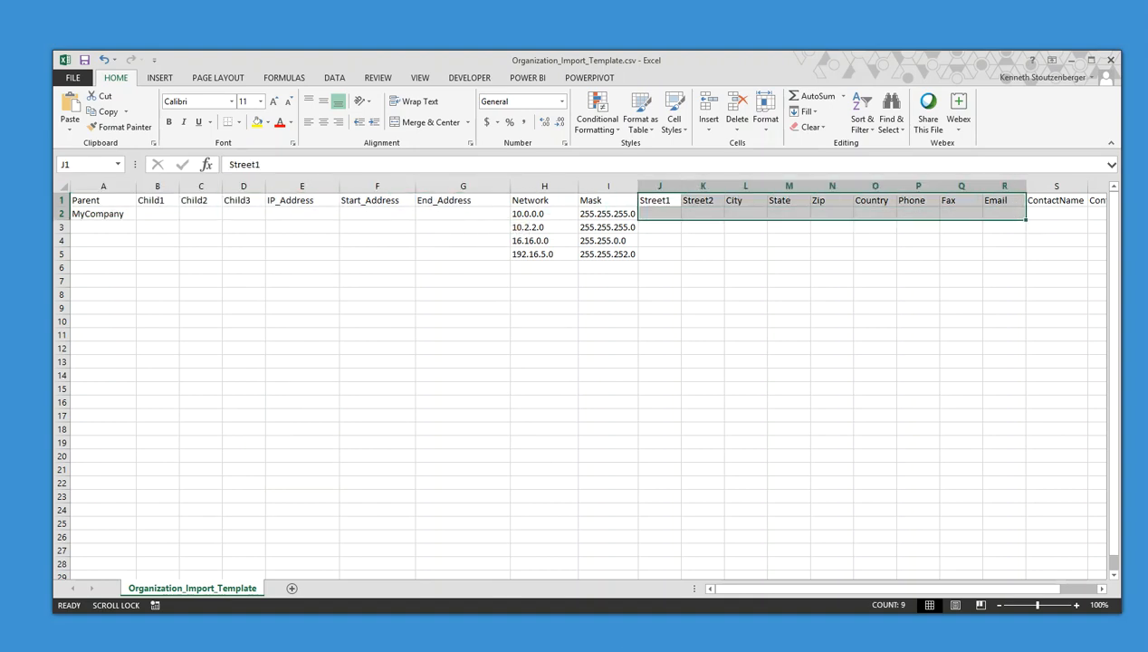
# Restore the SiteAudit window from the taskbar
pyautogui.rightClick(696, 651)
pyautogui.click(672, 651)
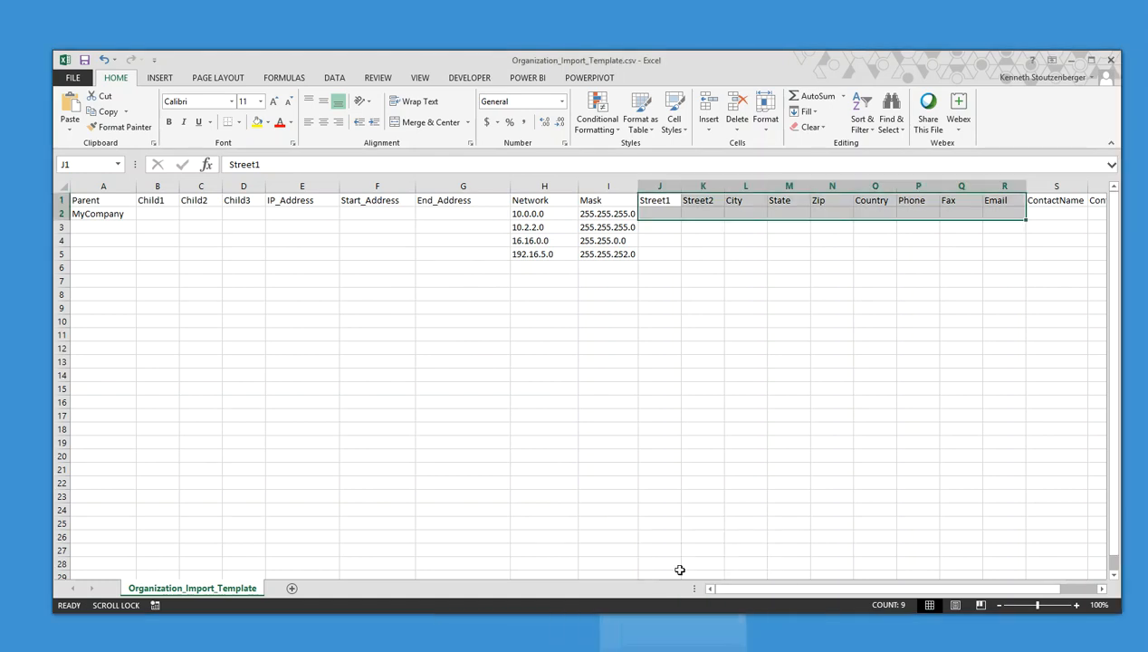
pyautogui.click(690, 650)
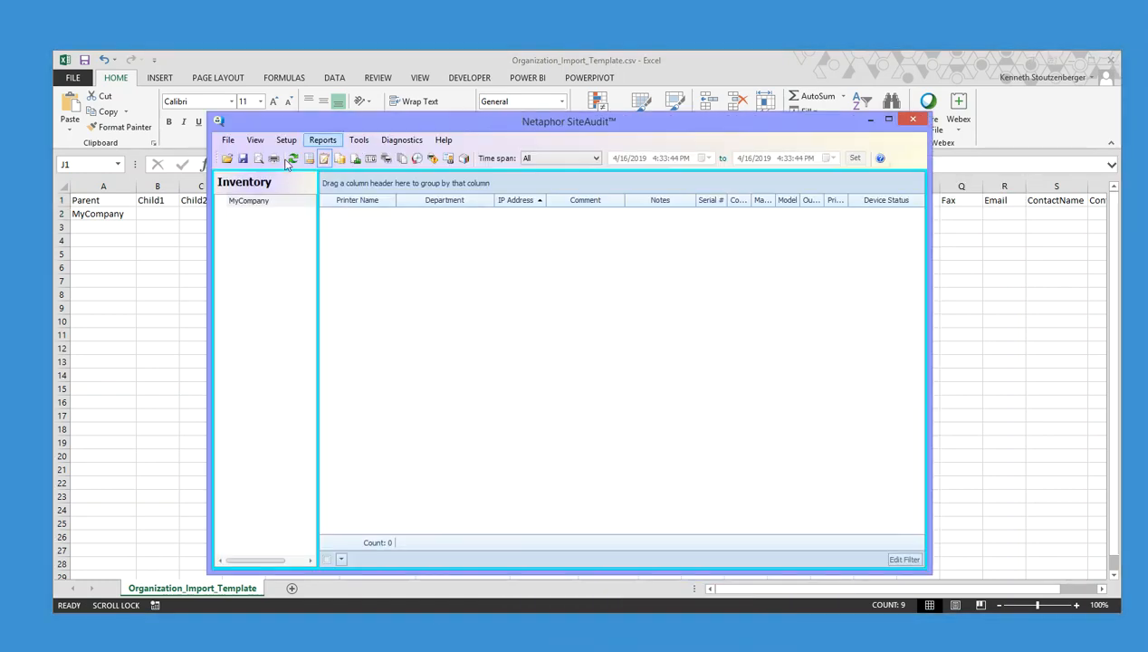
# Review MyCompany's Company Information fields and close the dialog without changes
pyautogui.rightClick(251, 207)
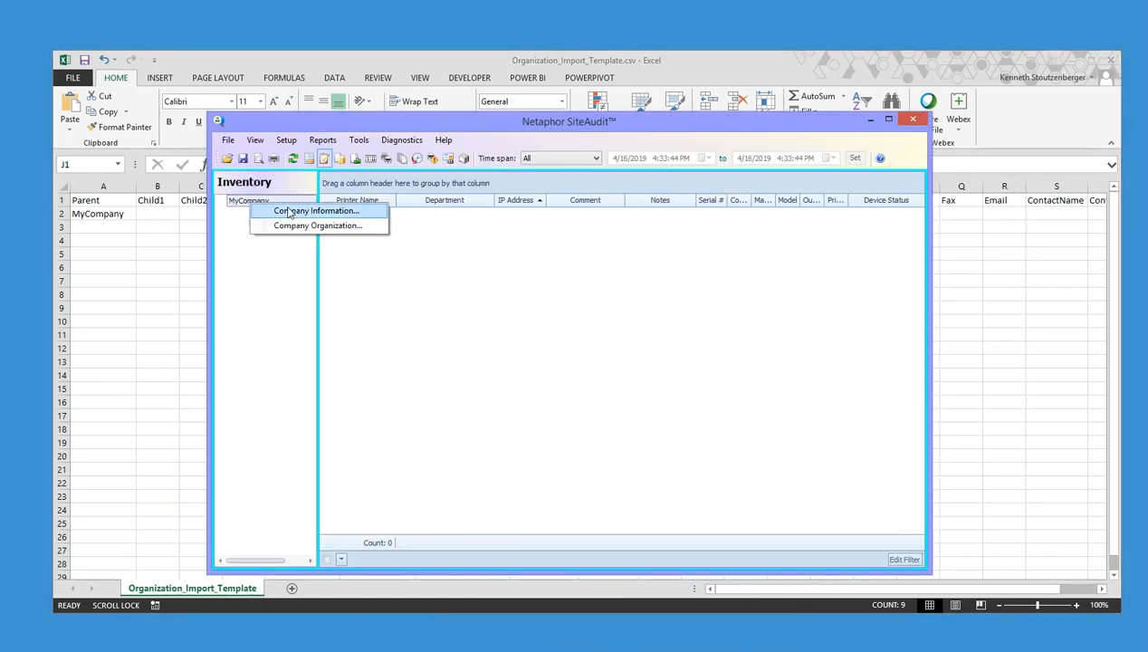
pyautogui.click(291, 213)
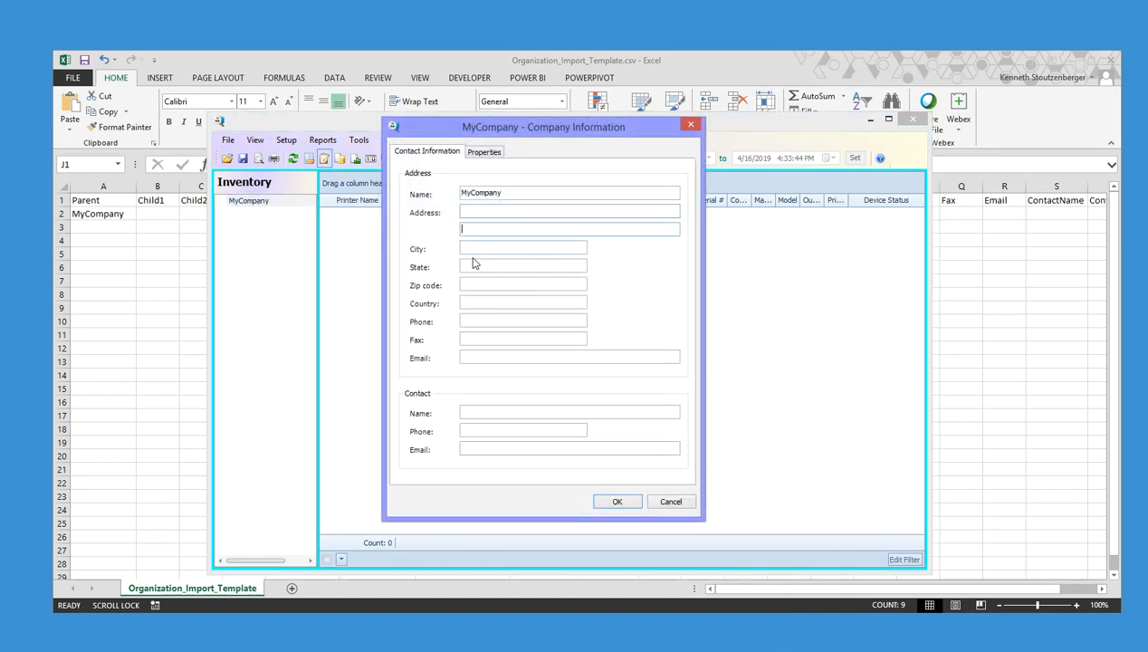
pyautogui.click(477, 307)
pyautogui.click(689, 126)
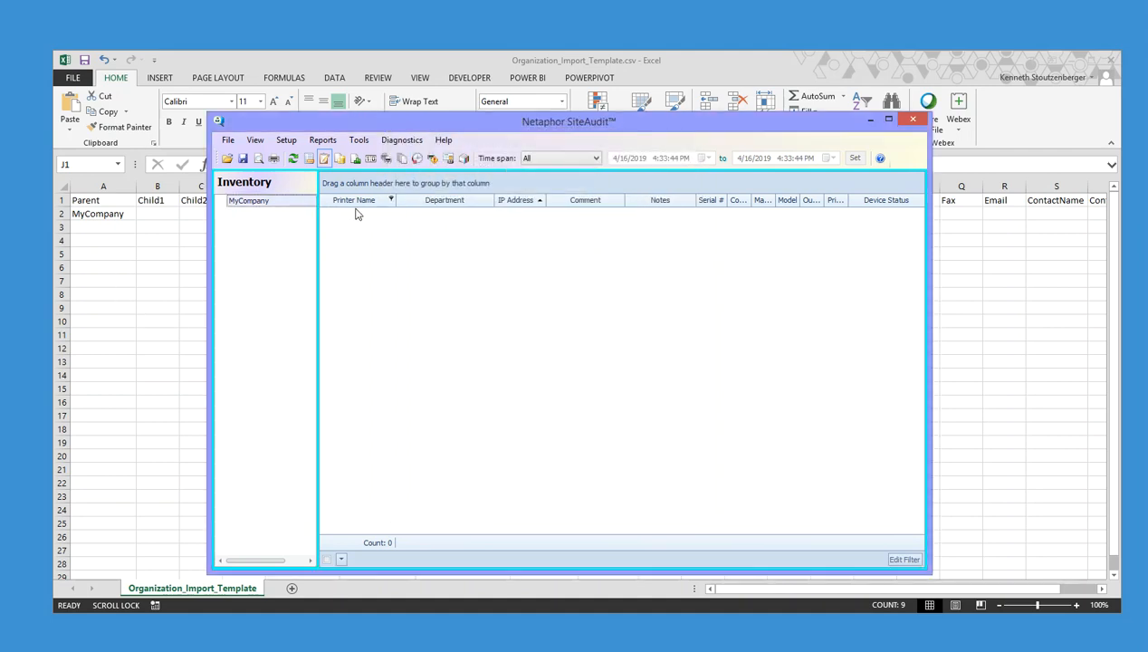
# In Excel, select the empty Street1 through ContactEmail columns for rows 1–4, then deselect
pyautogui.click(376, 205)
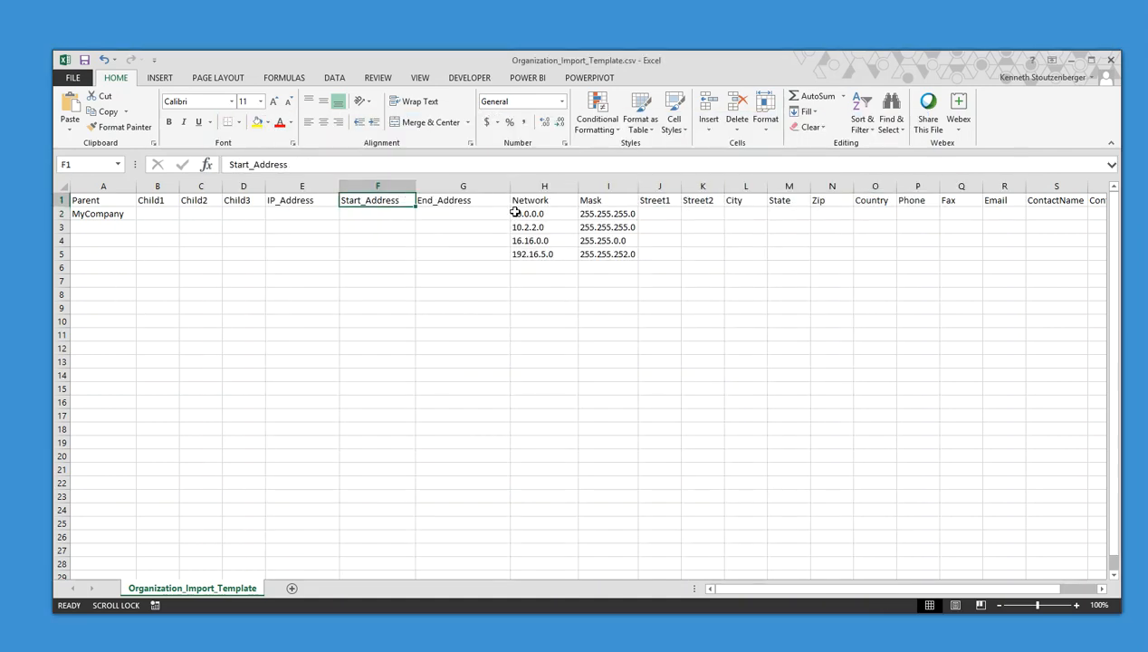
pyautogui.moveTo(653, 200); pyautogui.dragTo(963, 230)
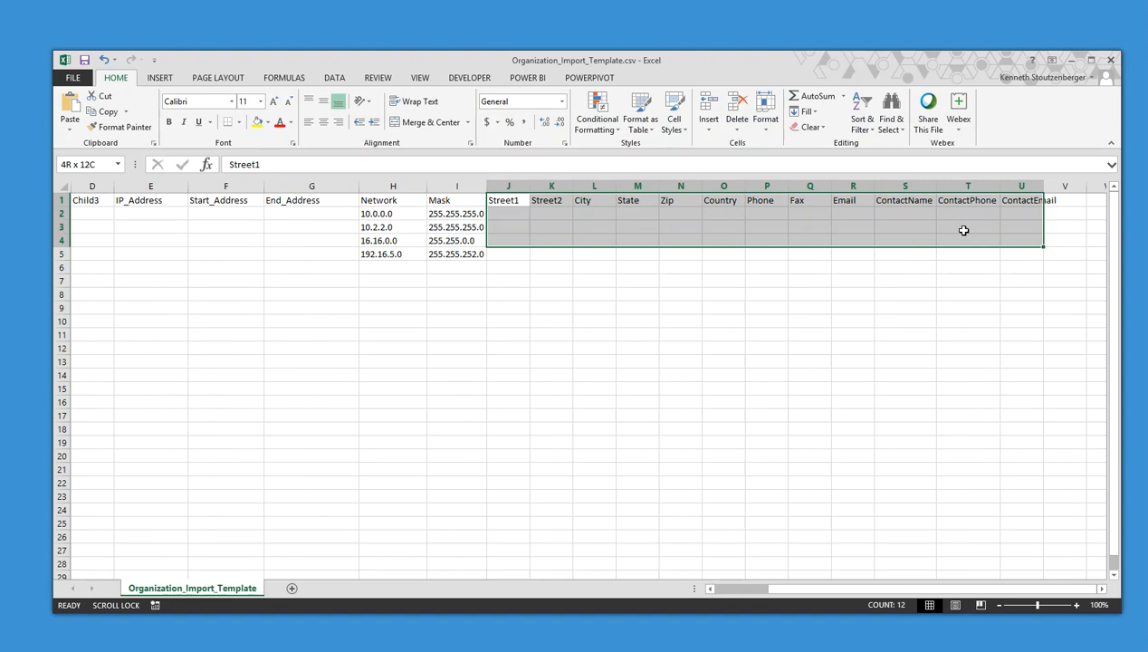
pyautogui.click(672, 308)
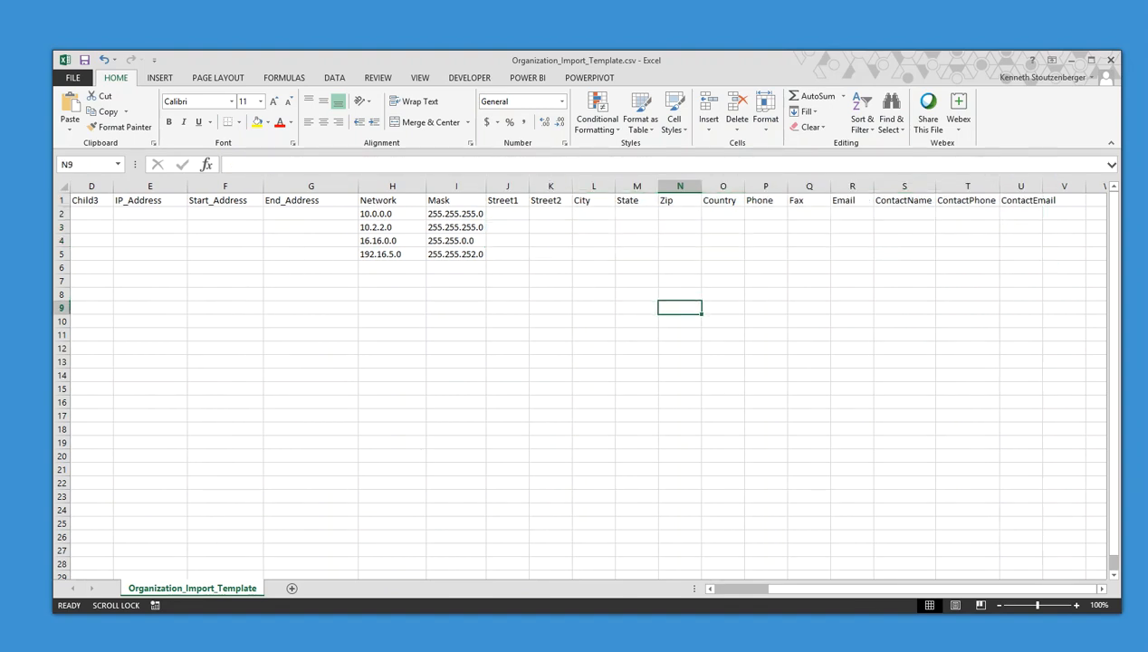